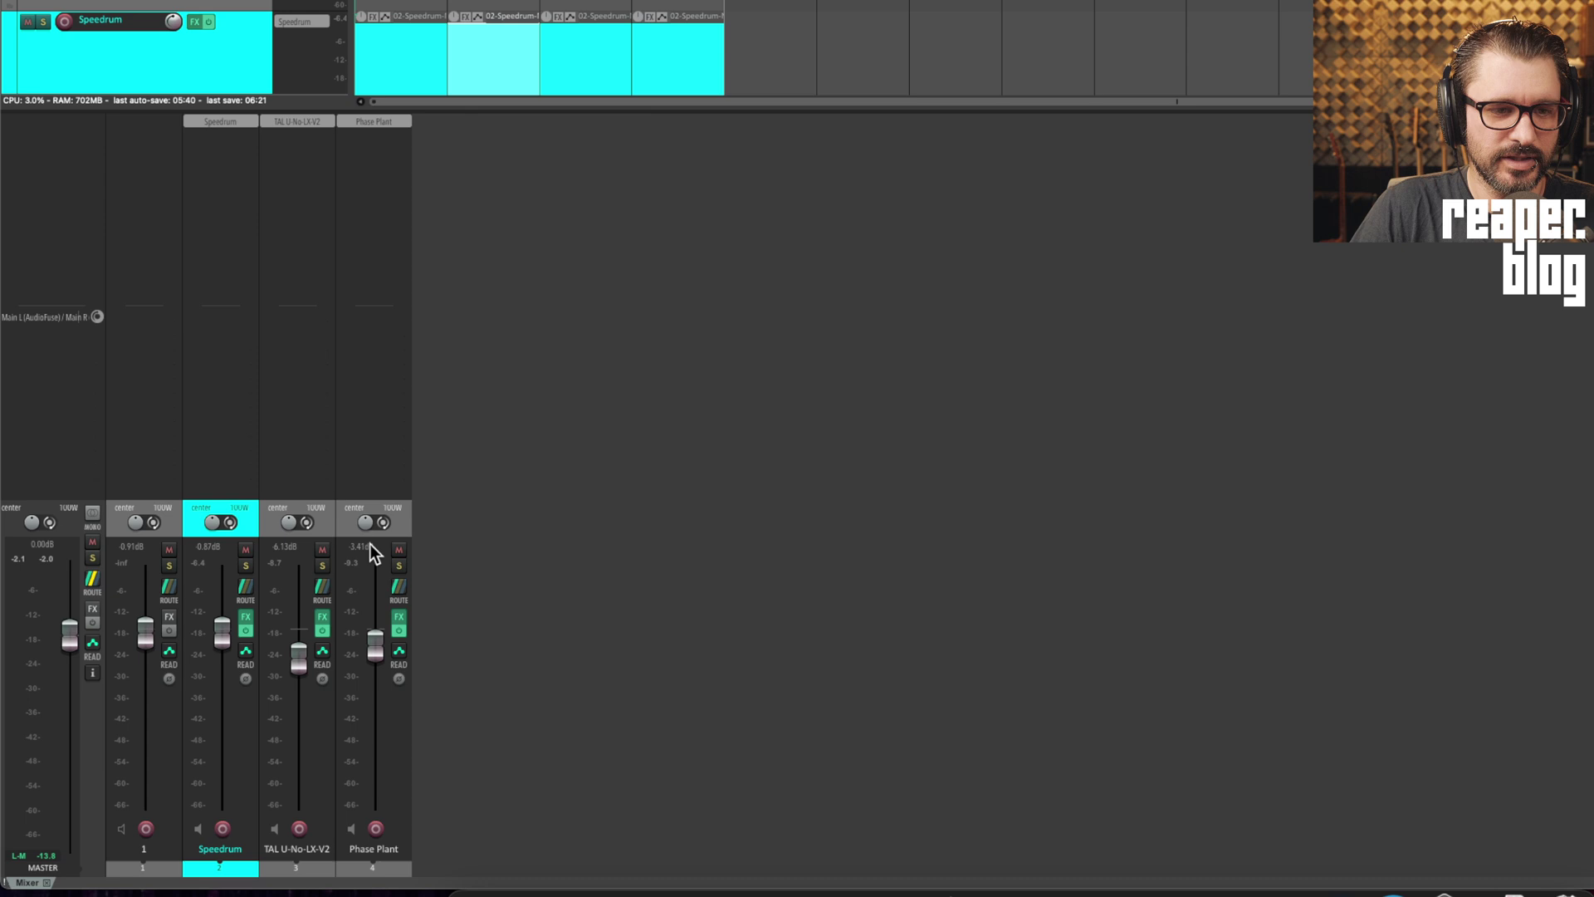
Start playback and, after briefly soloing Phase Plant, solo TAL U-No-LX-V2 and Speedrum together.
click(398, 565)
key(space)
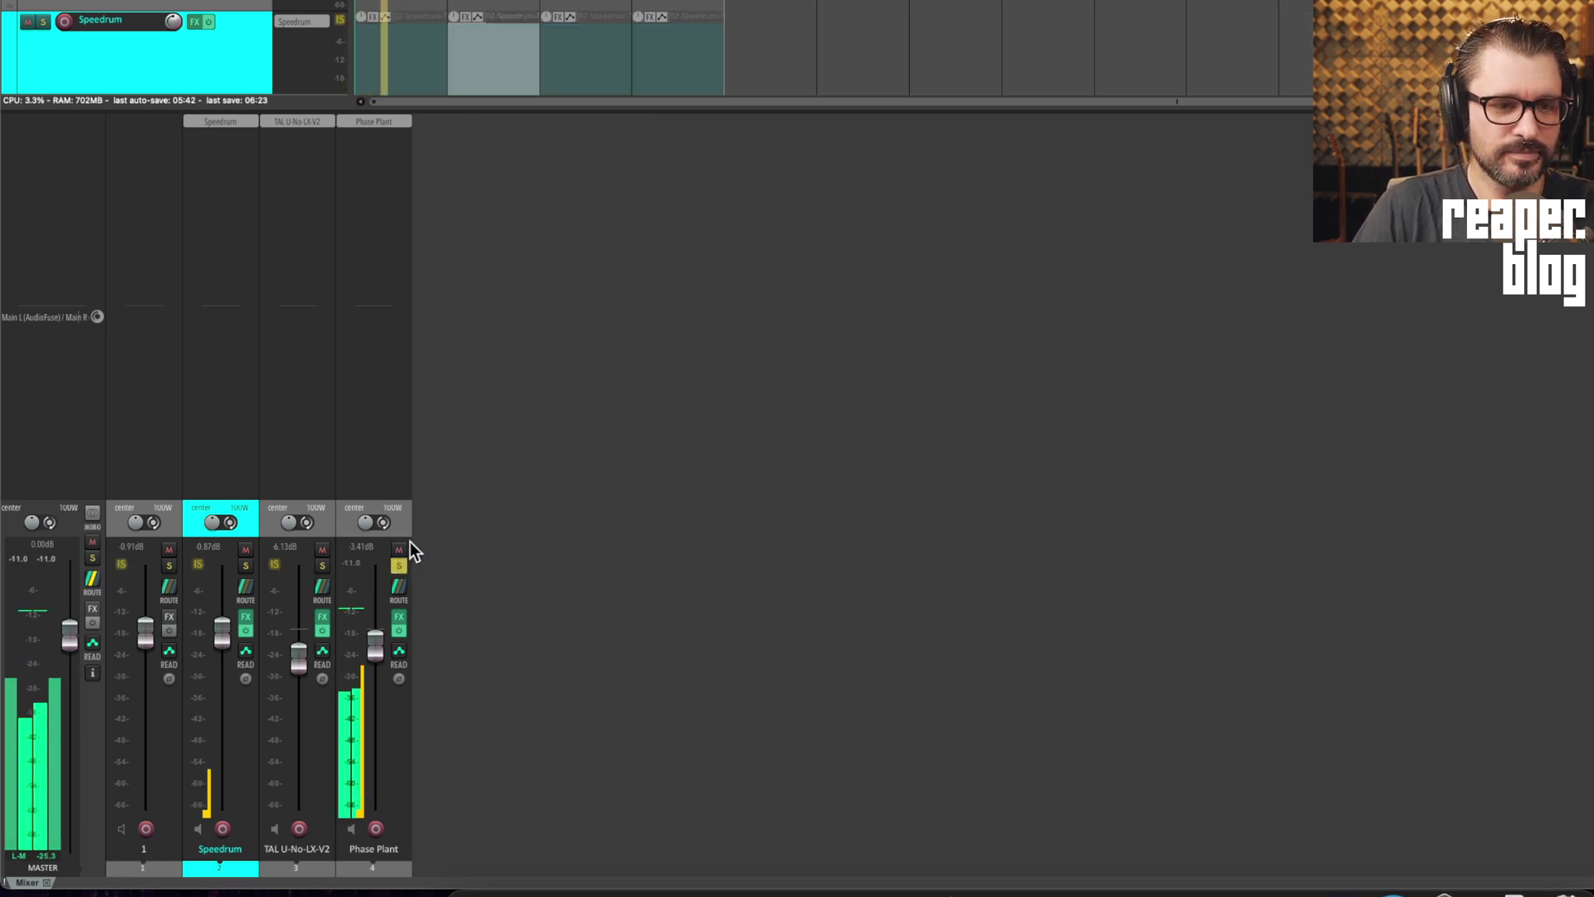
click(399, 564)
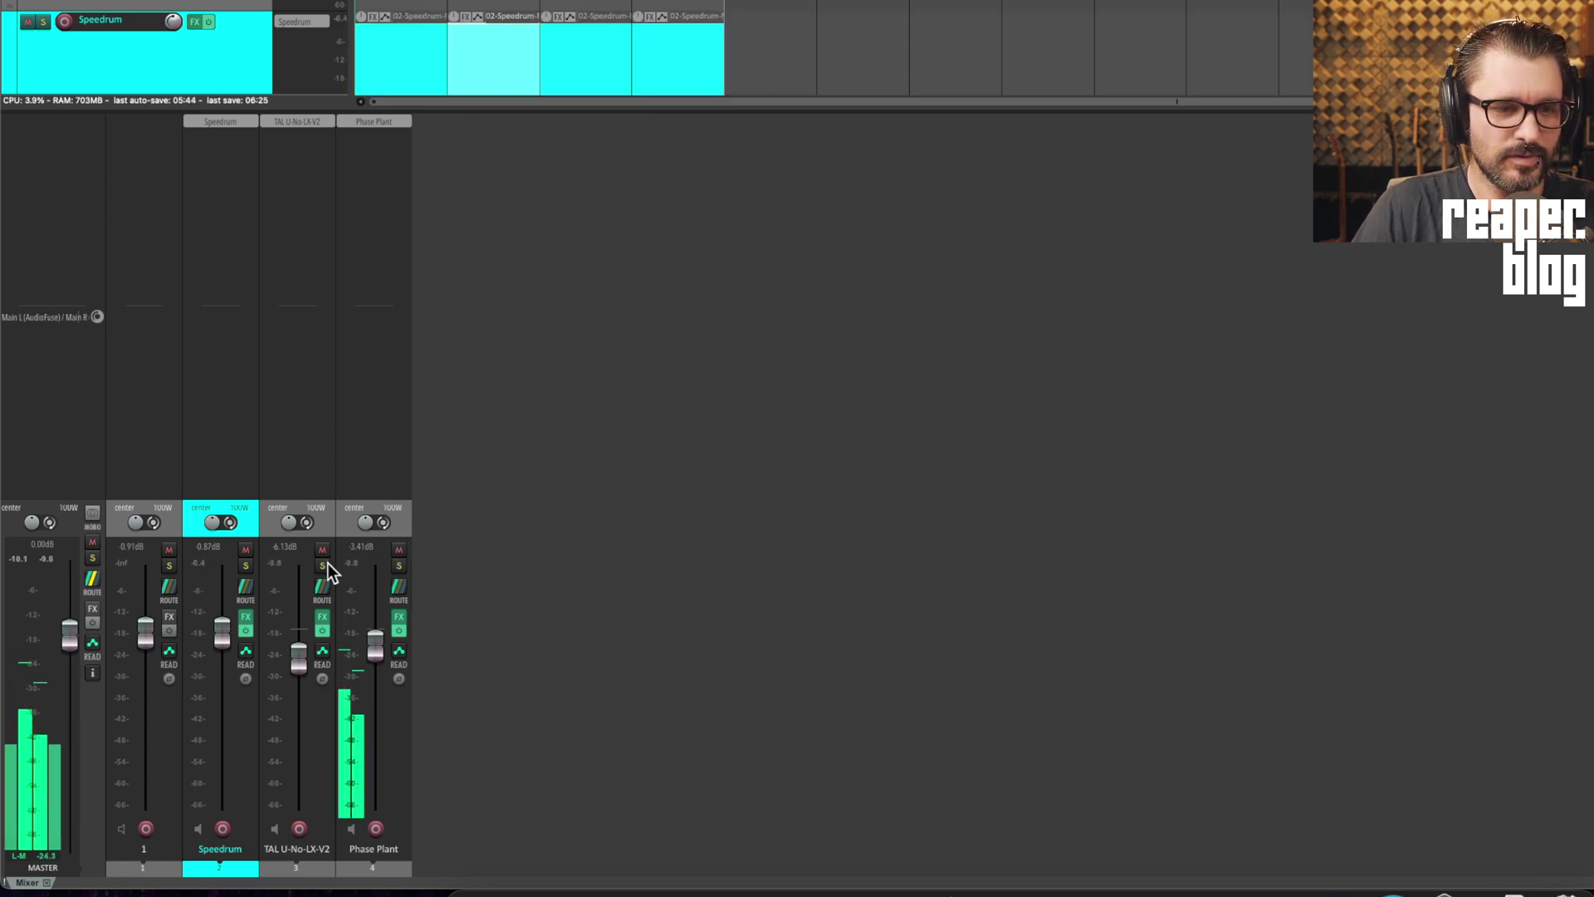
click(322, 565)
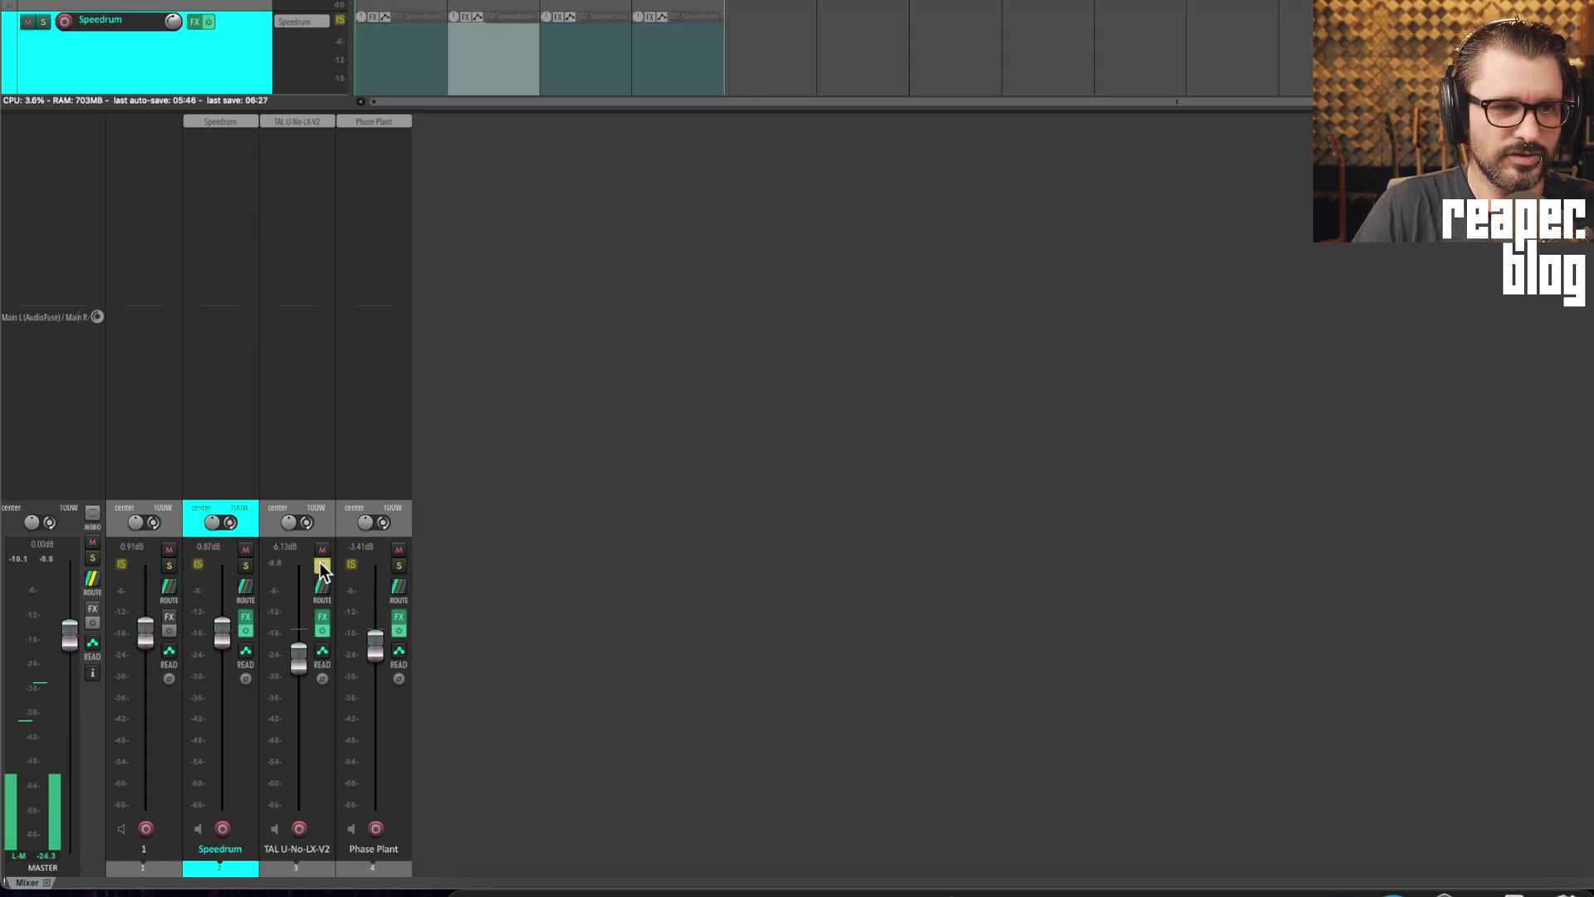
click(244, 565)
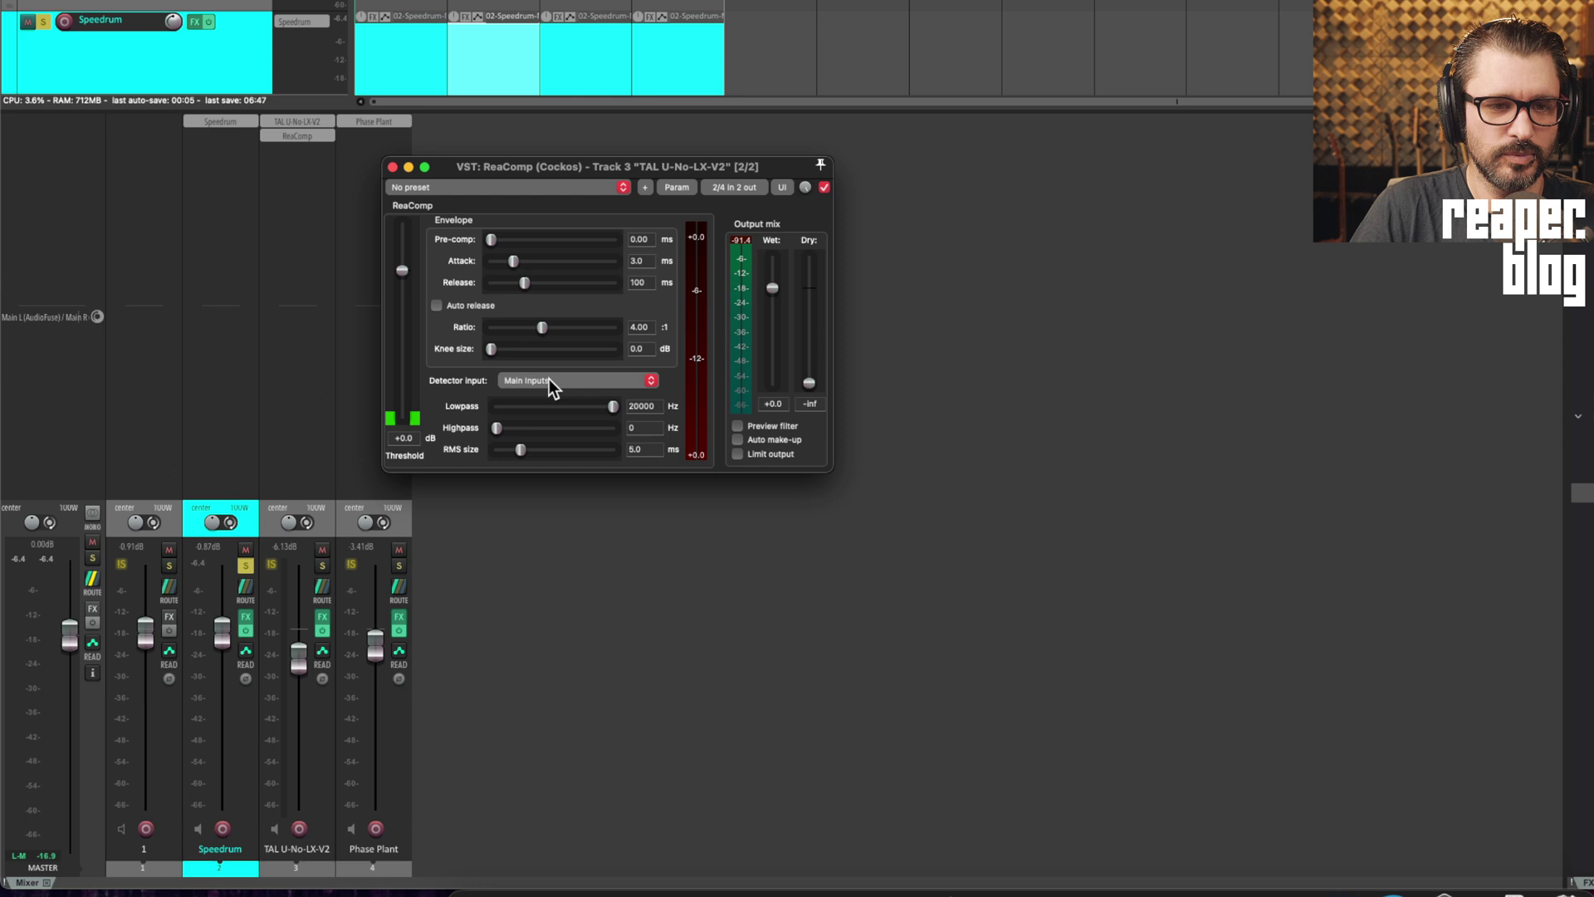
Set ReaComp's detector input to Auxiliary Inputs.
click(549, 380)
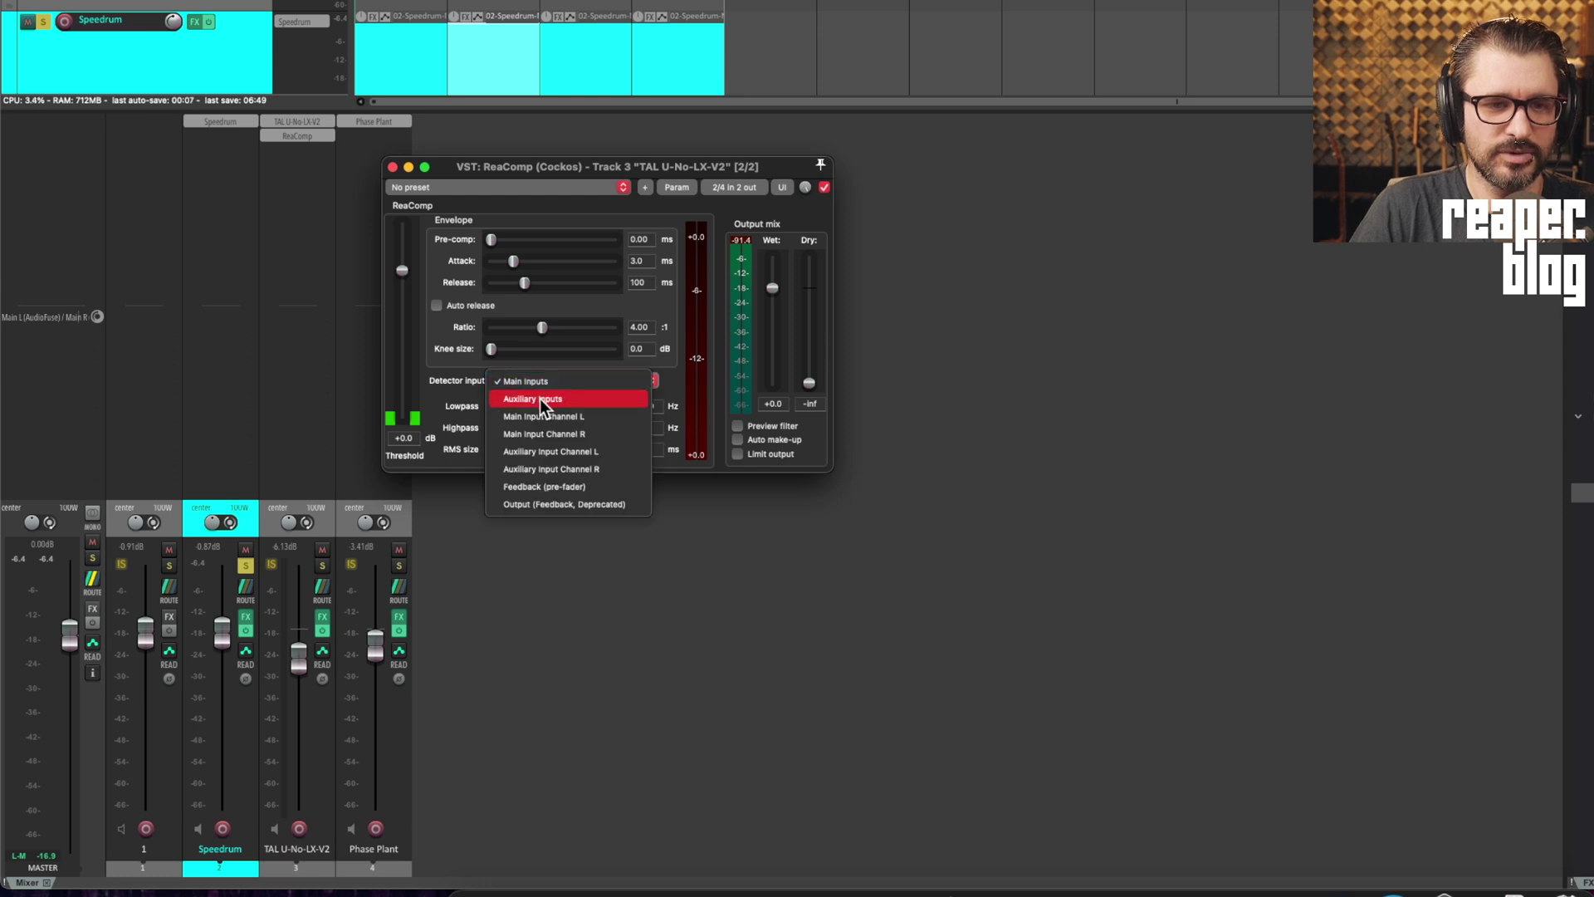
click(543, 400)
Create a Speedrum send from 1/2 into TAL U-No-LX-V2 channels 3/4 at 0 dB.
drag(578, 168, 750, 135)
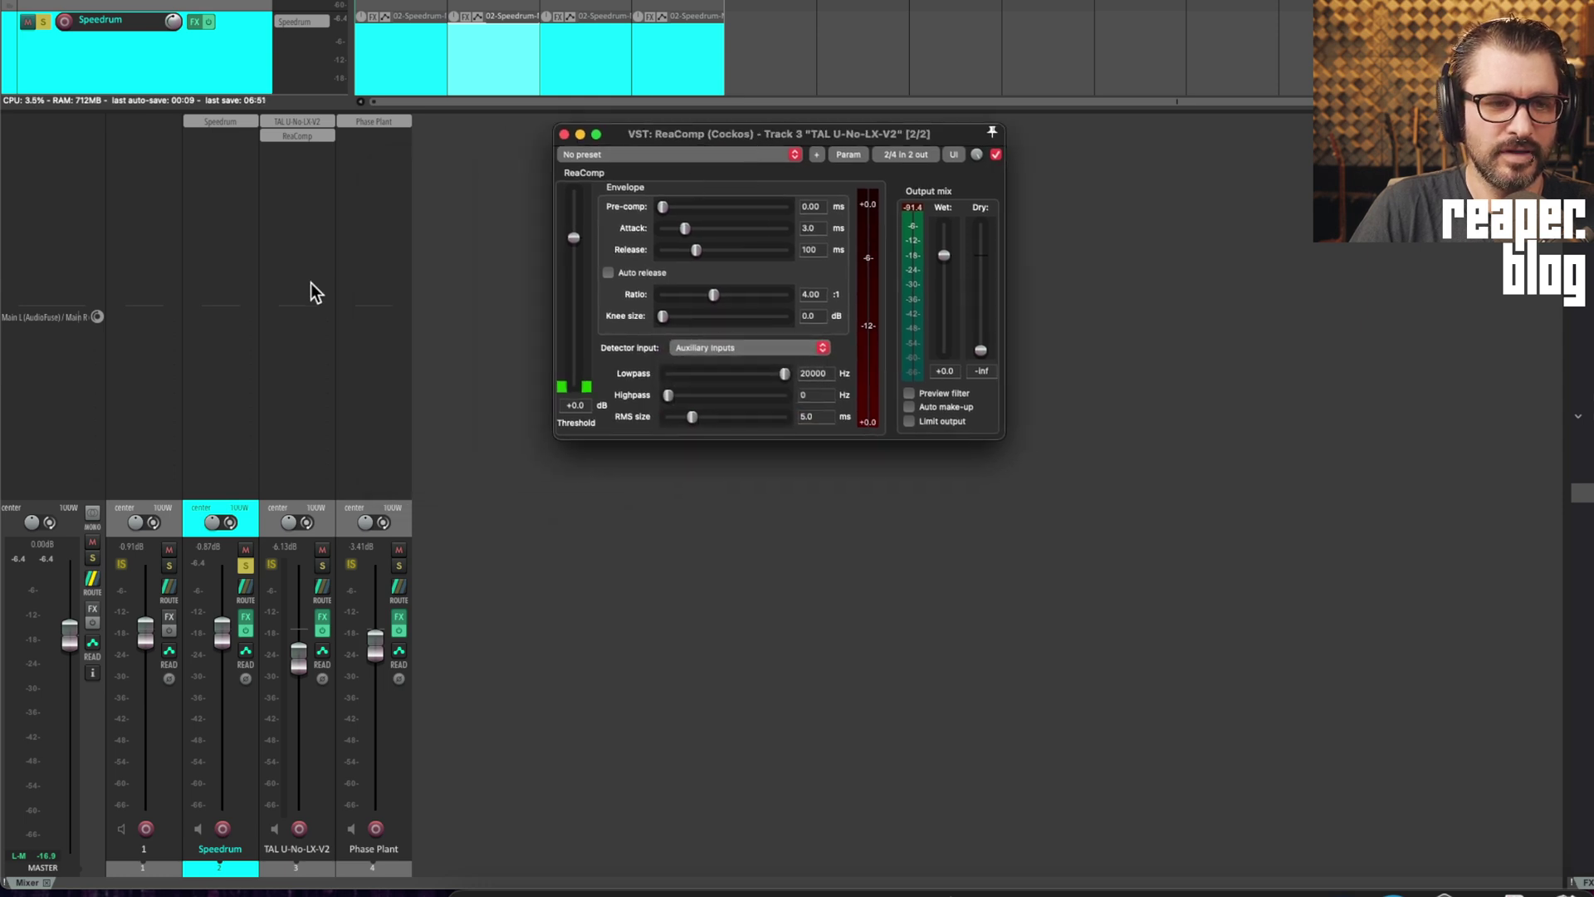
click(222, 319)
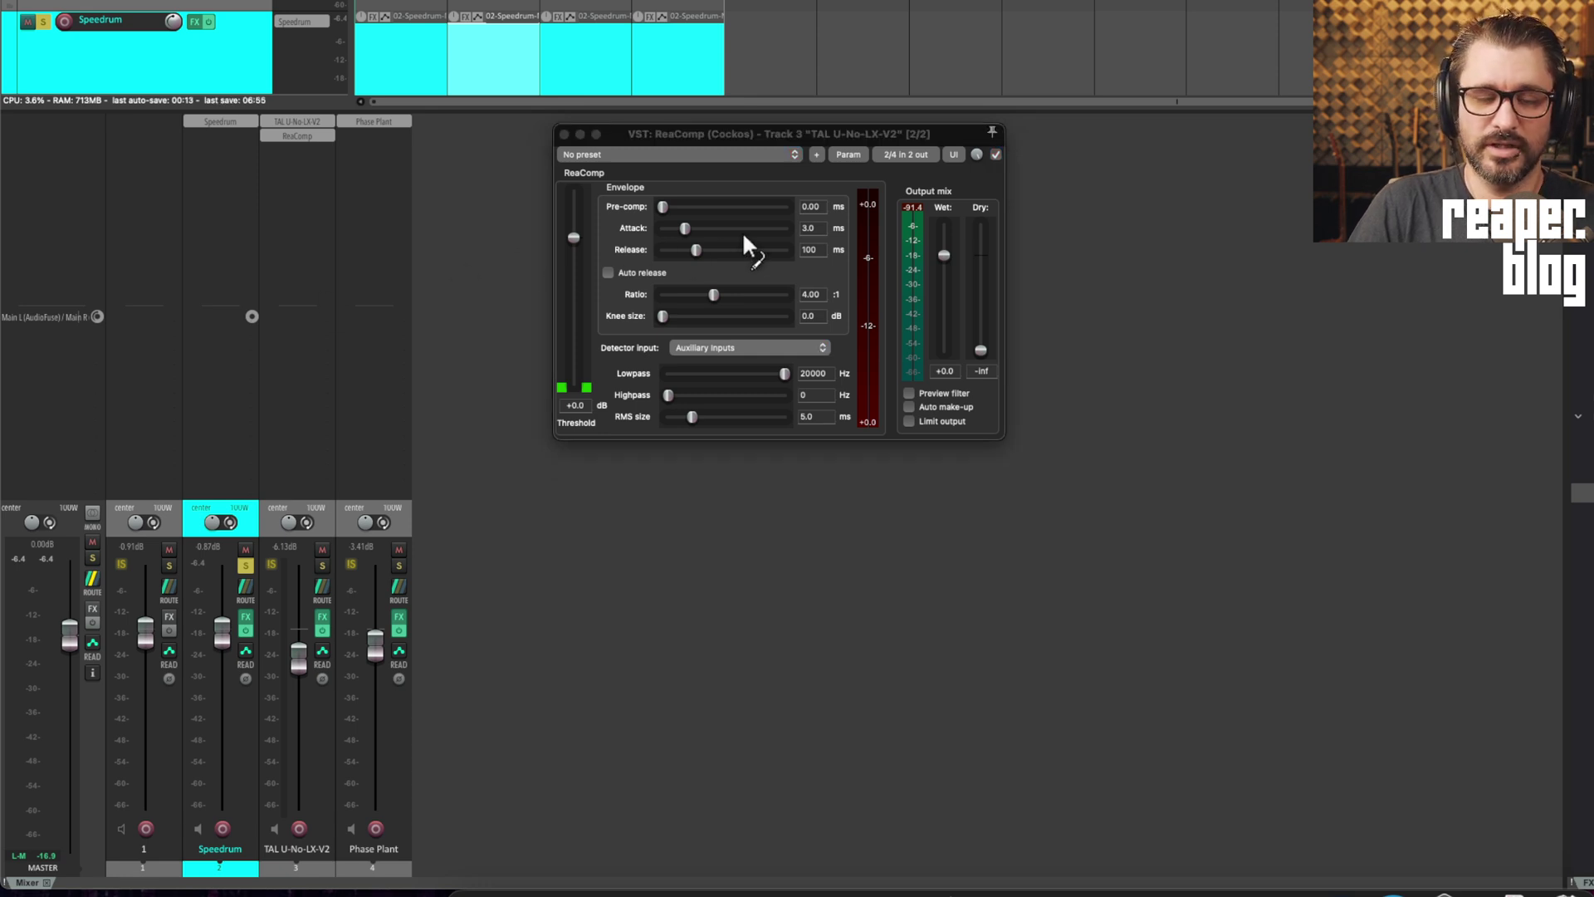
drag(743, 231, 742, 233)
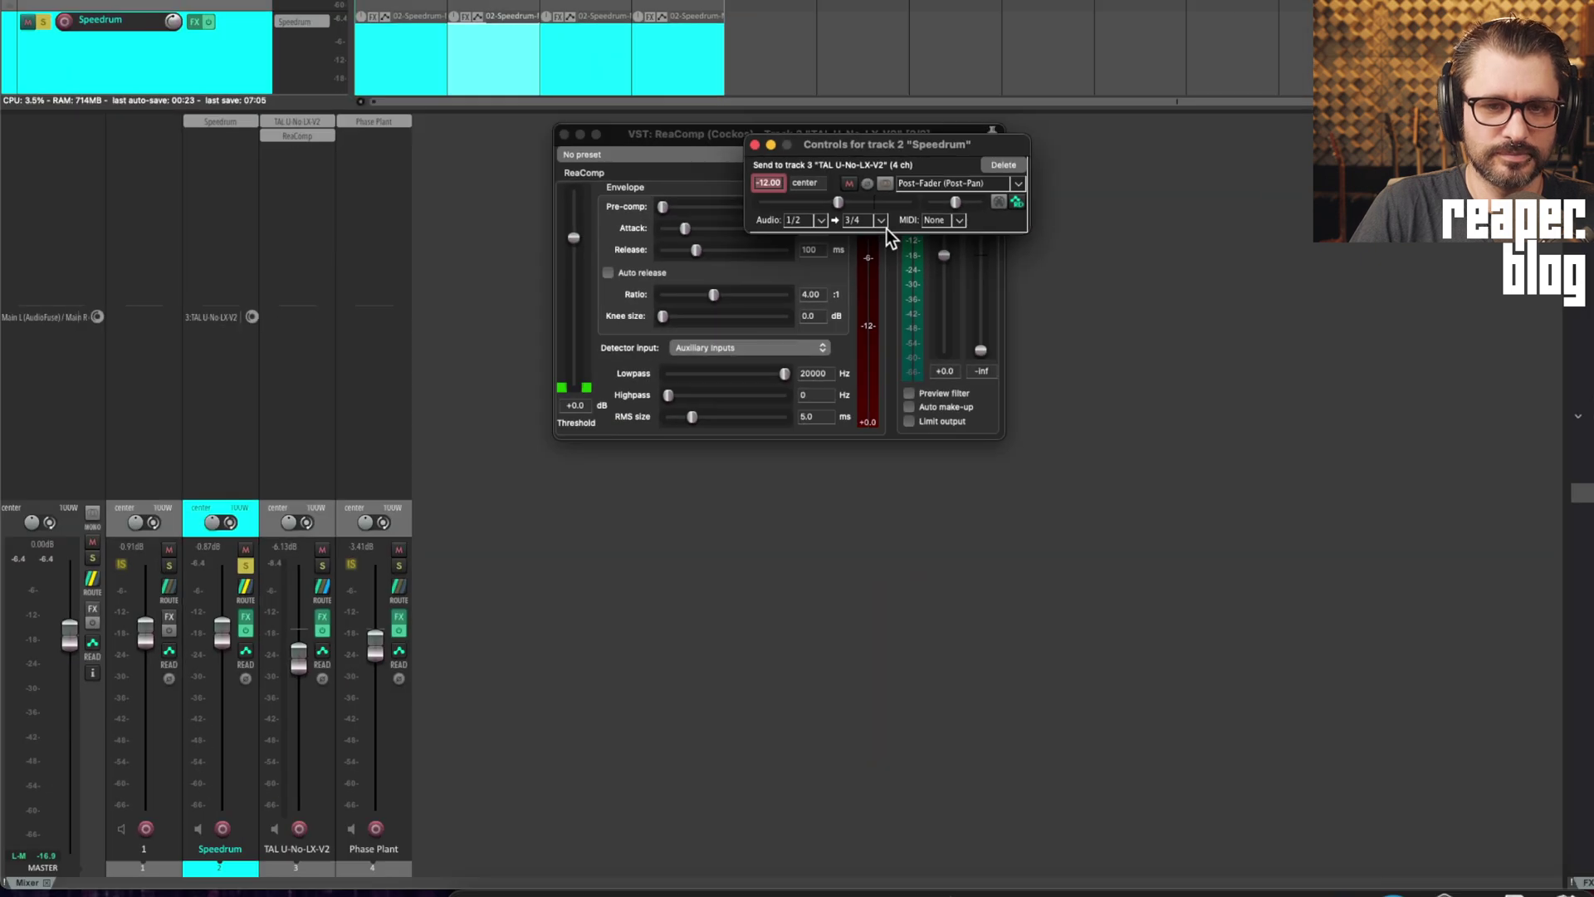
double_click(833, 183)
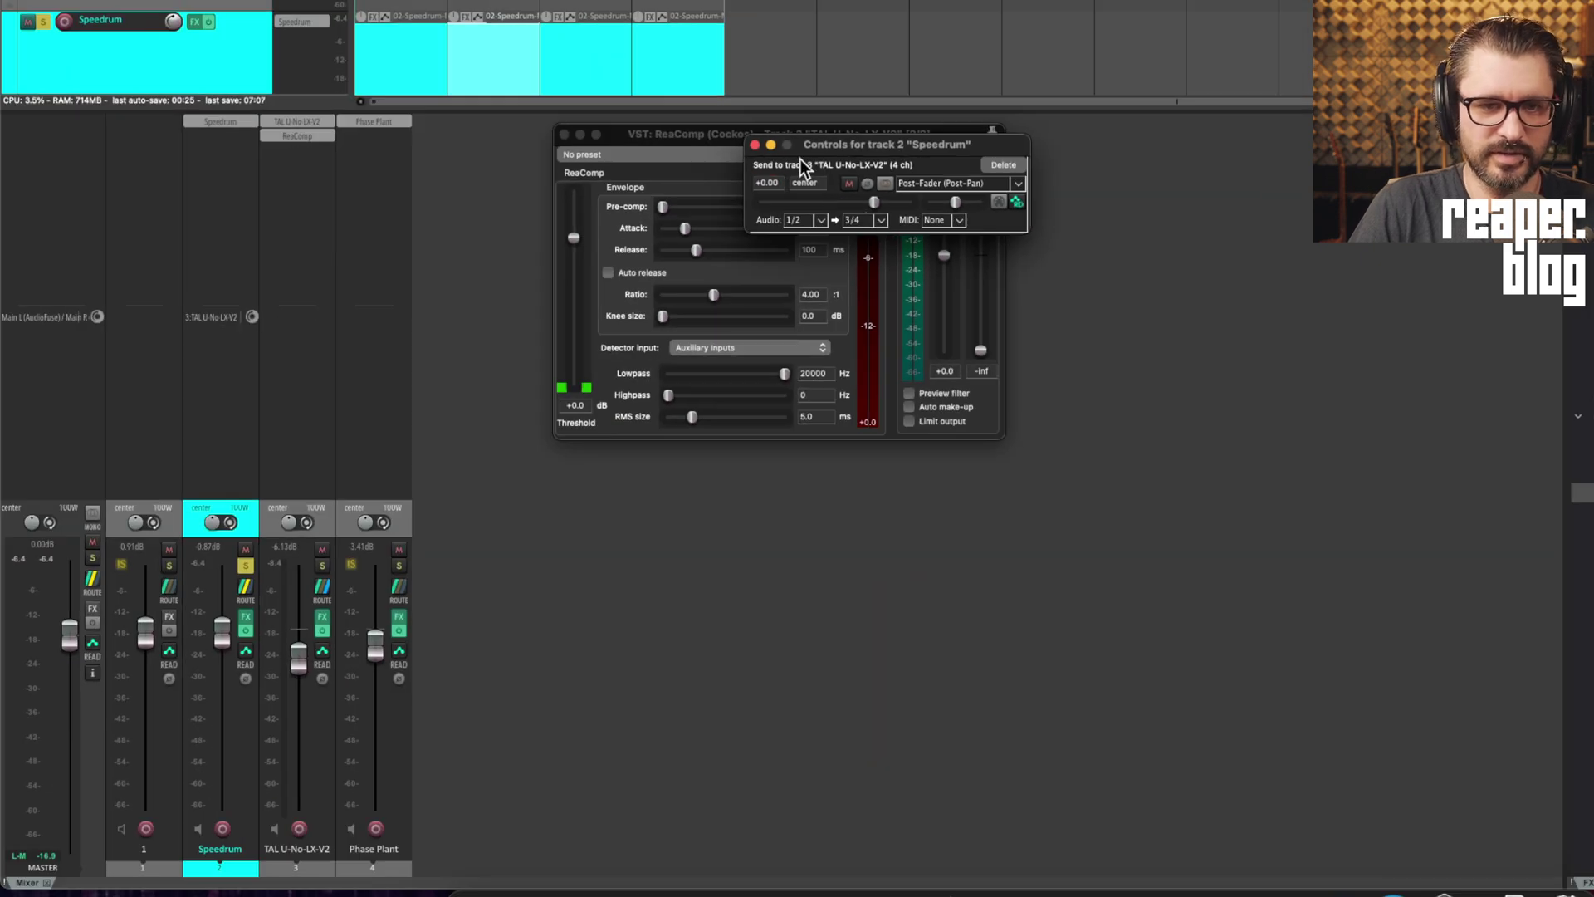
click(754, 145)
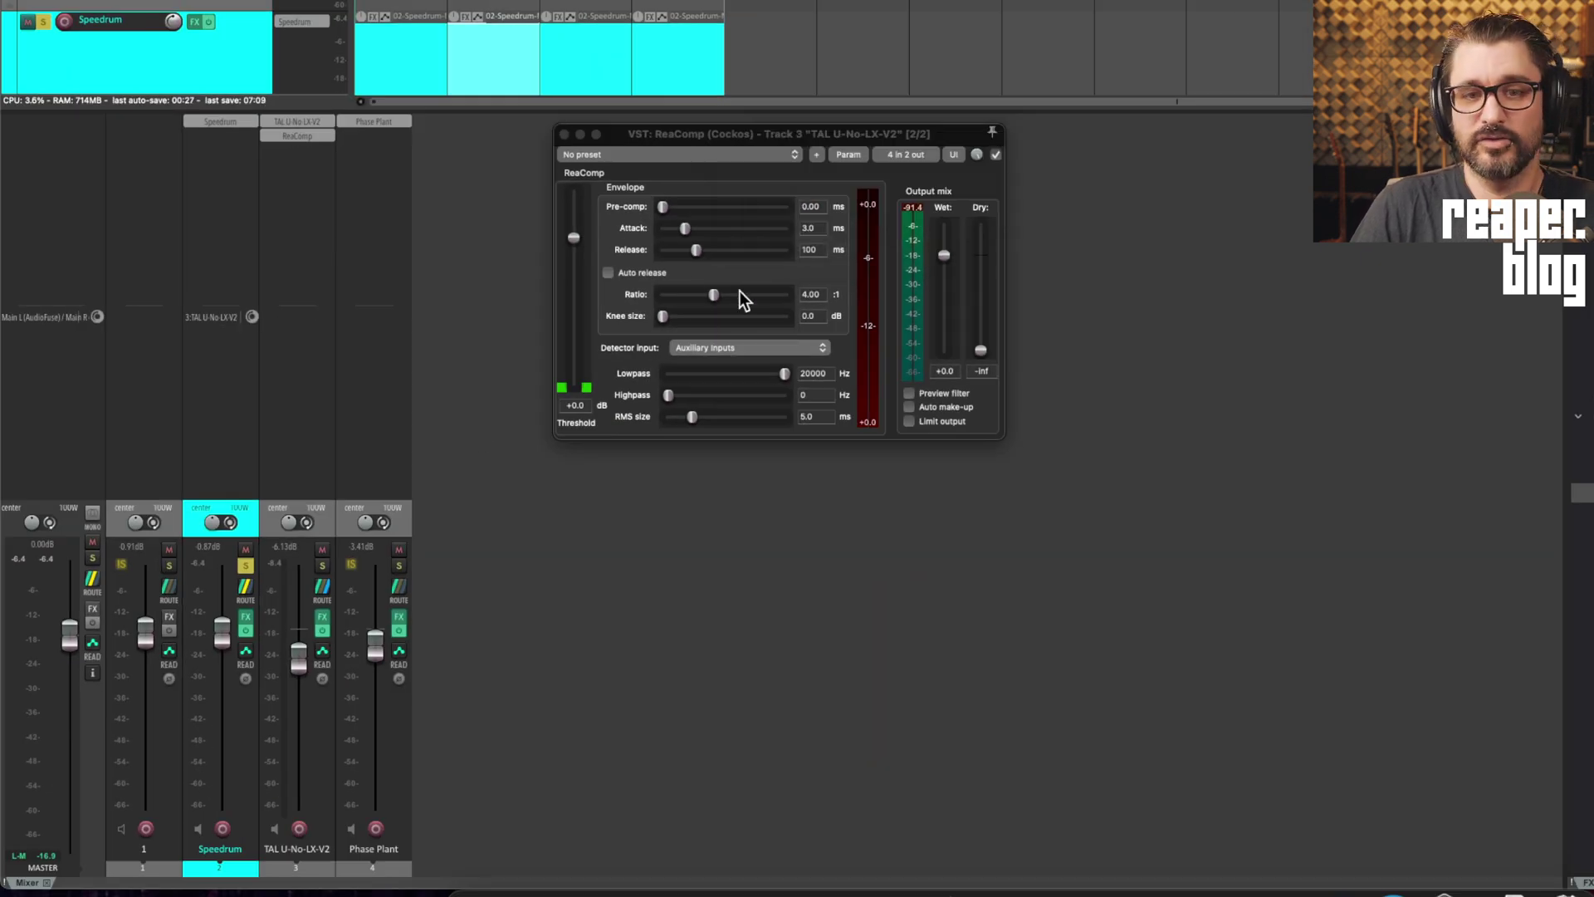
Set ReaComp to threshold -14.7 dB, release 320 ms and attack 0 ms, comparing with solo toggles.
drag(574, 238, 576, 298)
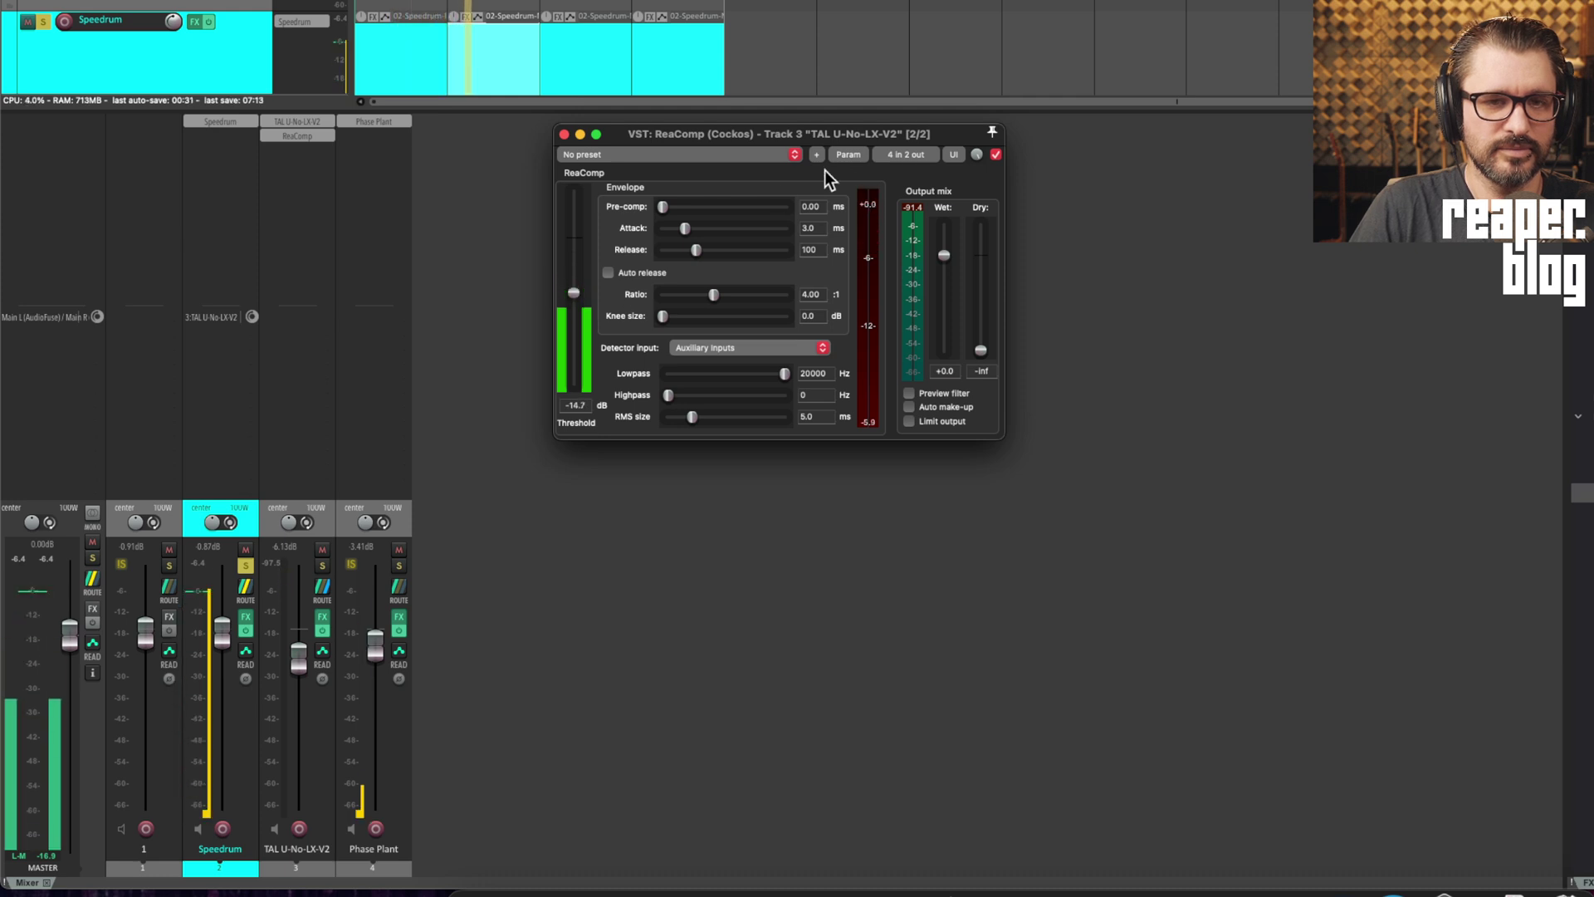
click(867, 257)
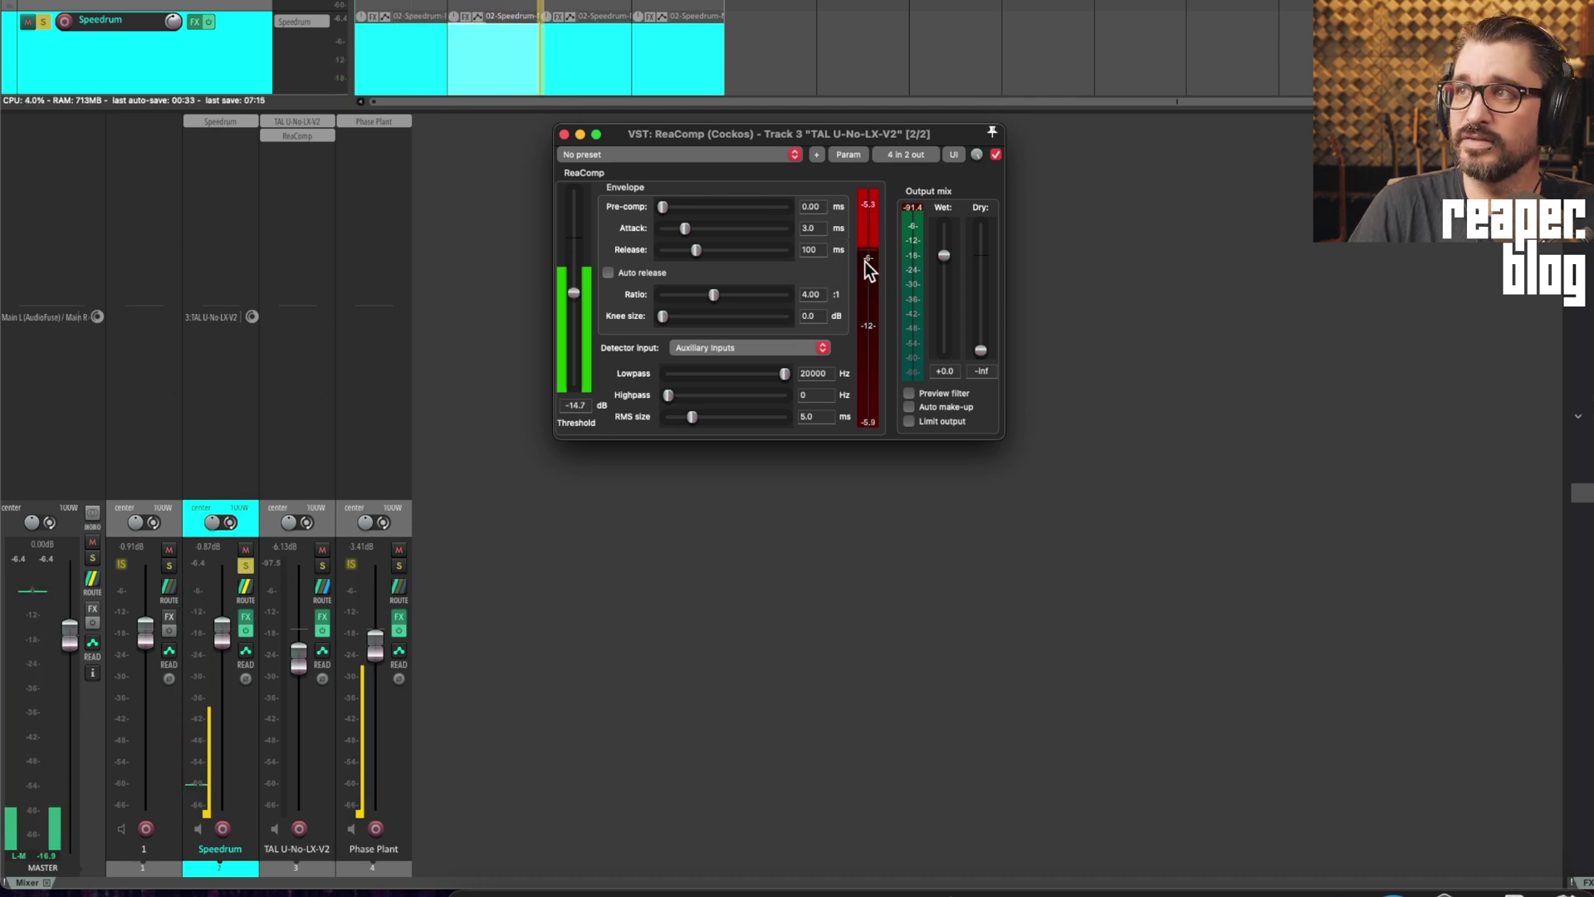
click(324, 568)
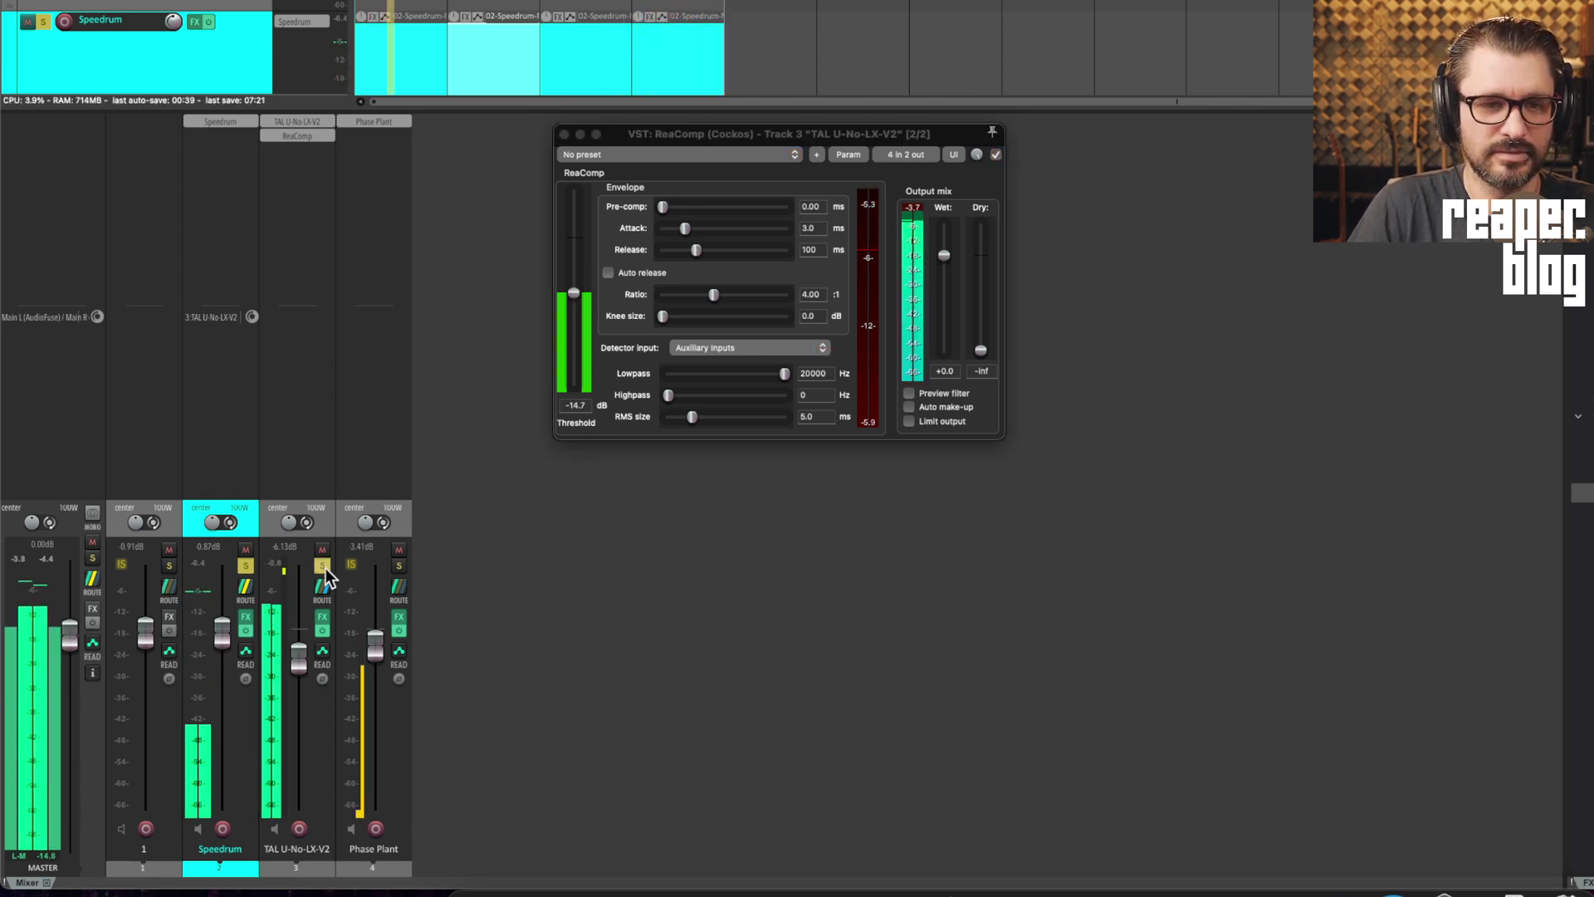
click(694, 254)
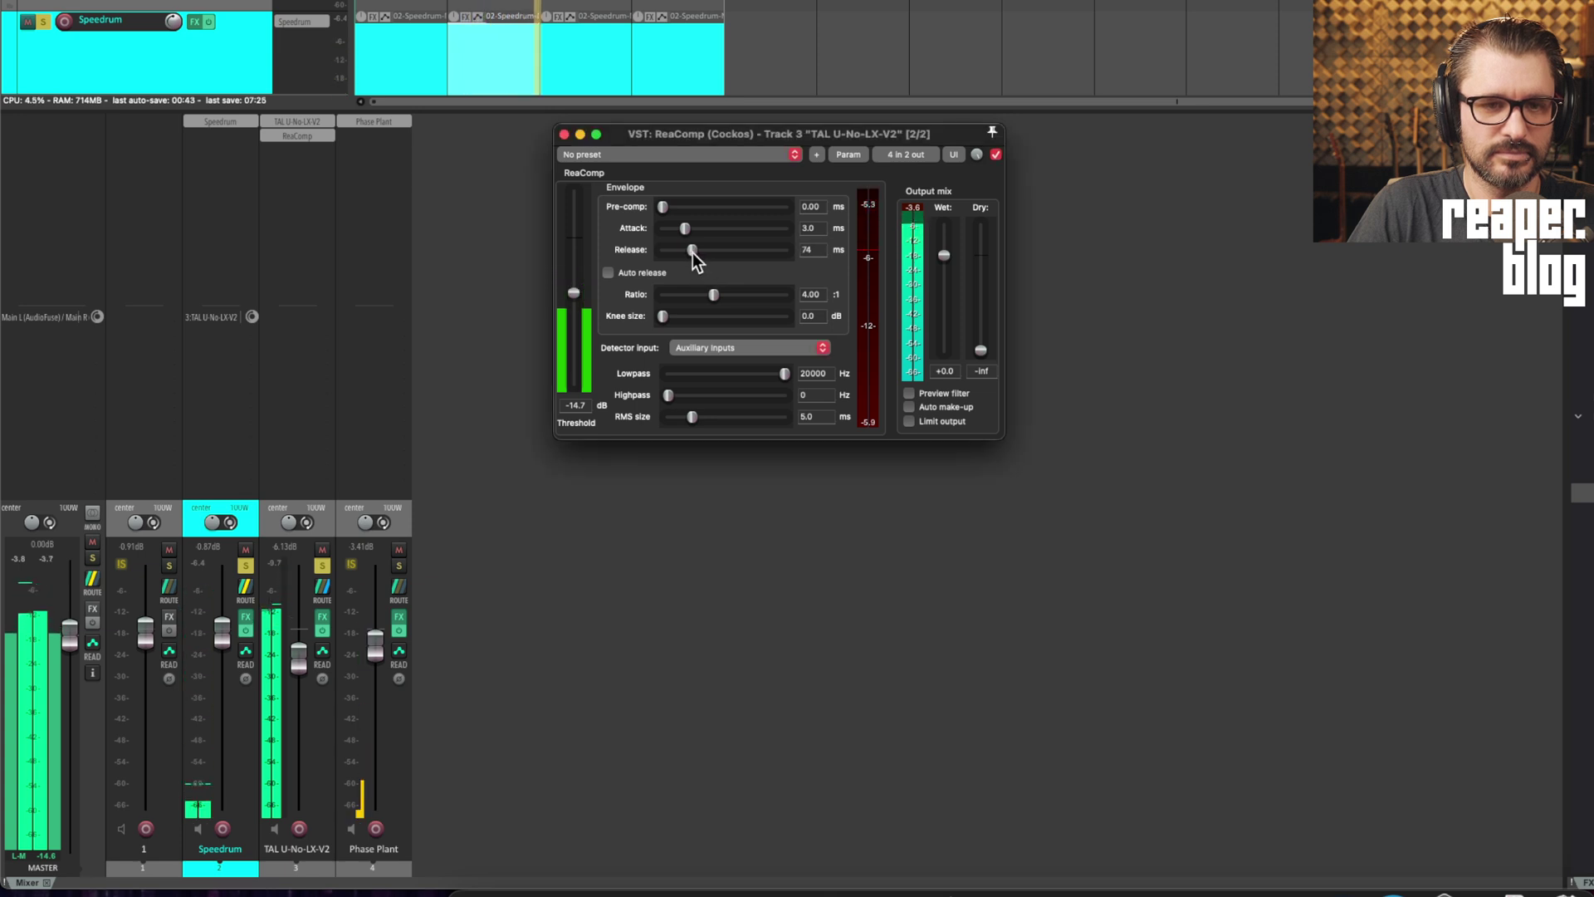
drag(692, 253, 715, 263)
click(246, 566)
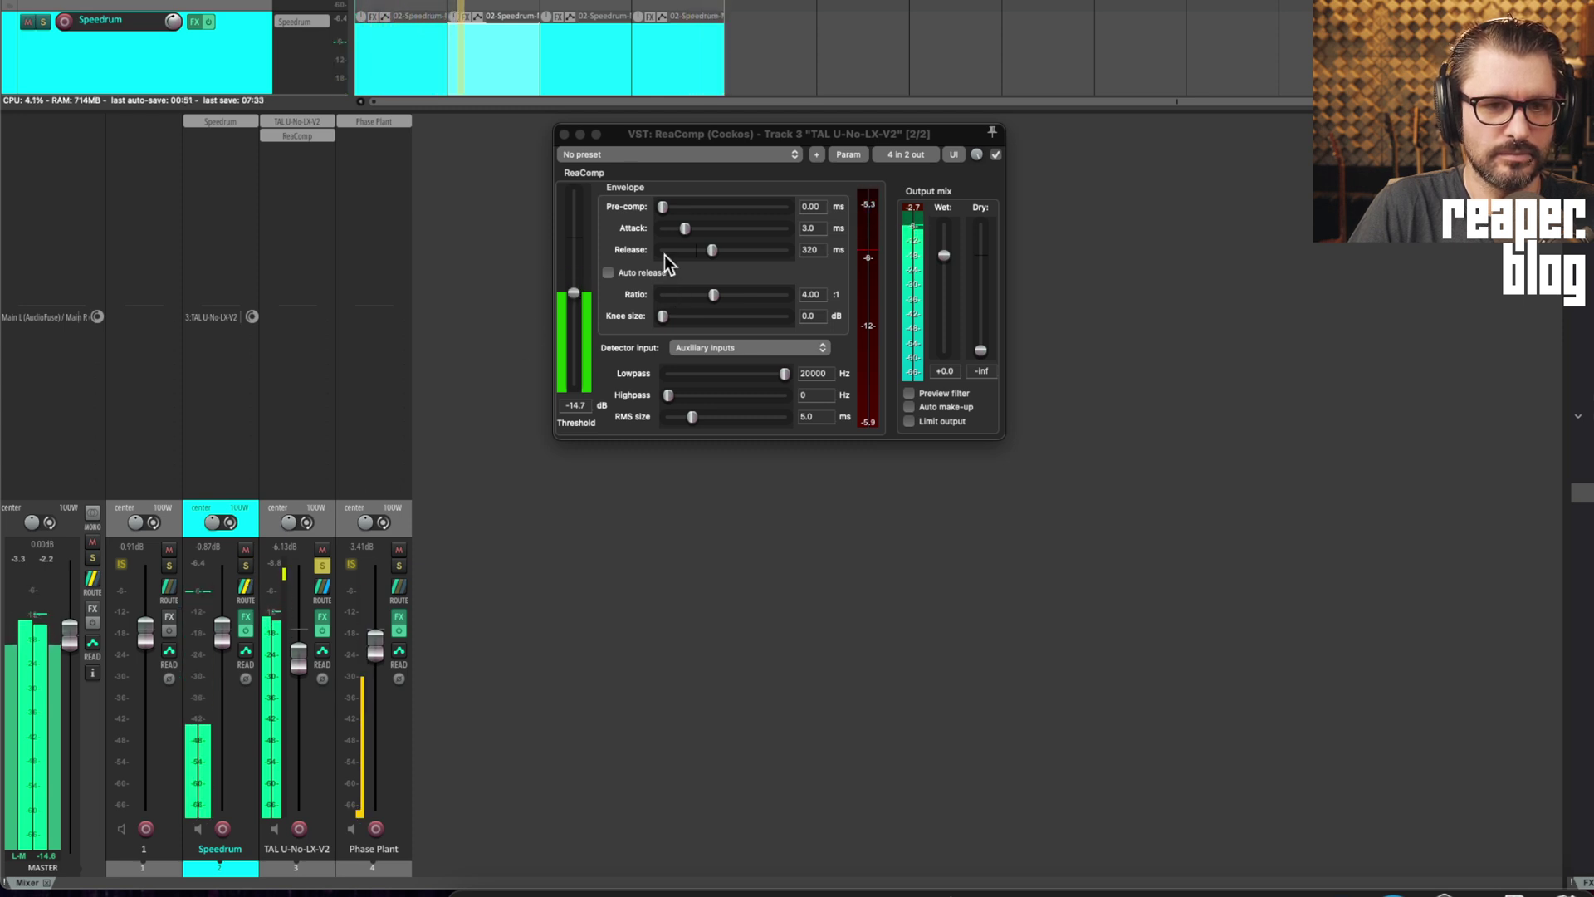
drag(684, 229, 545, 272)
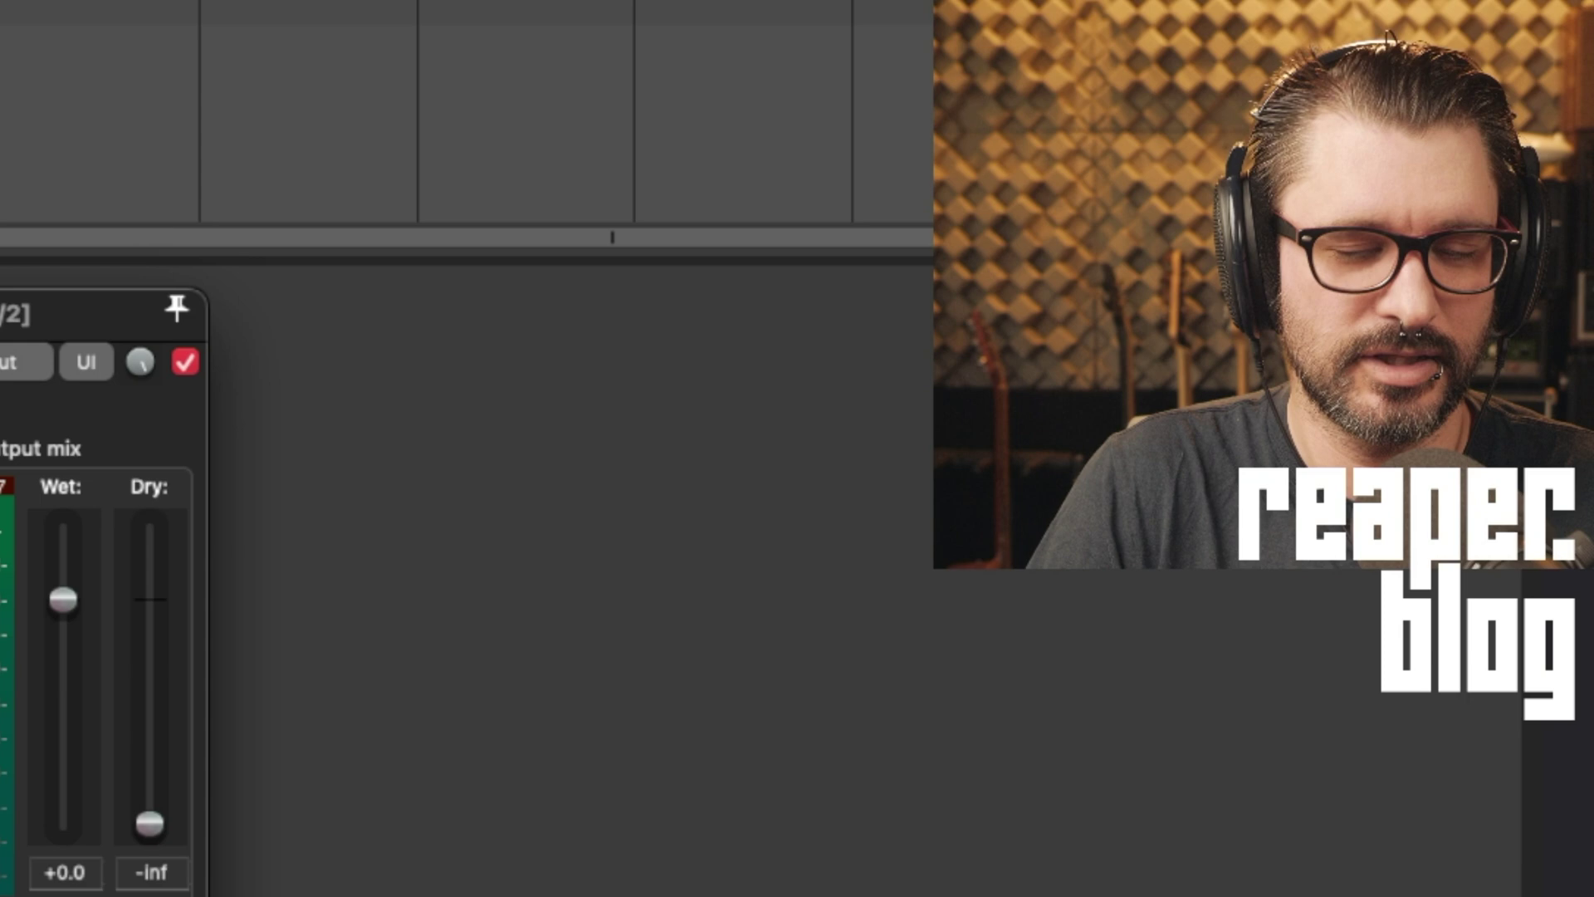
Close the ReaComp plugin window.
key(Escape)
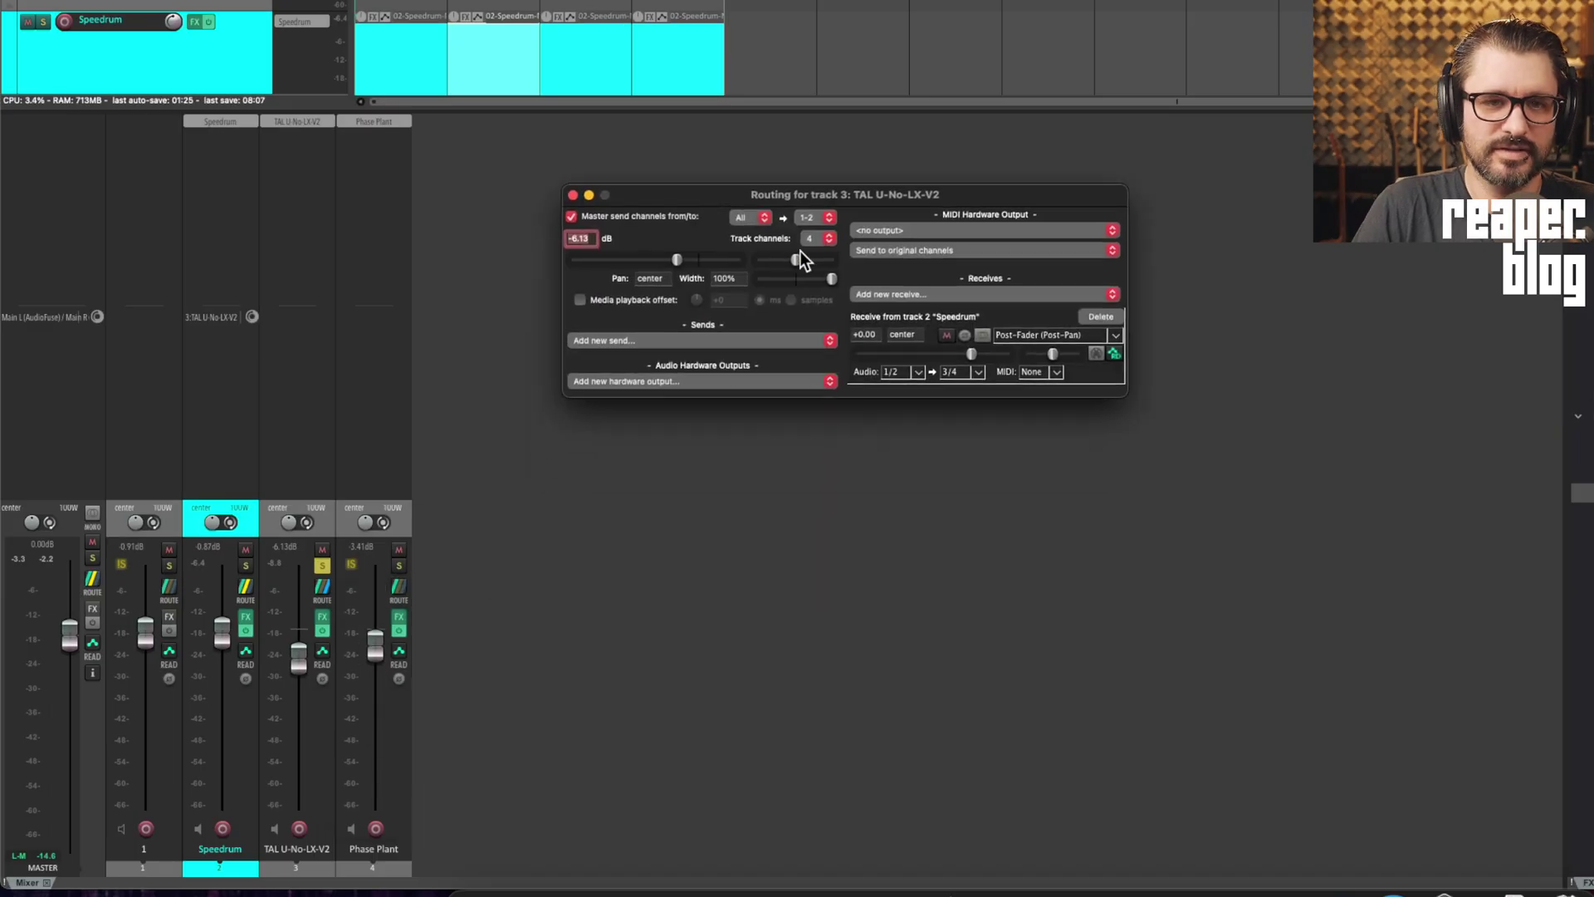
Change TAL U-No-LX-V2's track channels from 4 to 2 and close its routing window.
click(801, 244)
click(806, 221)
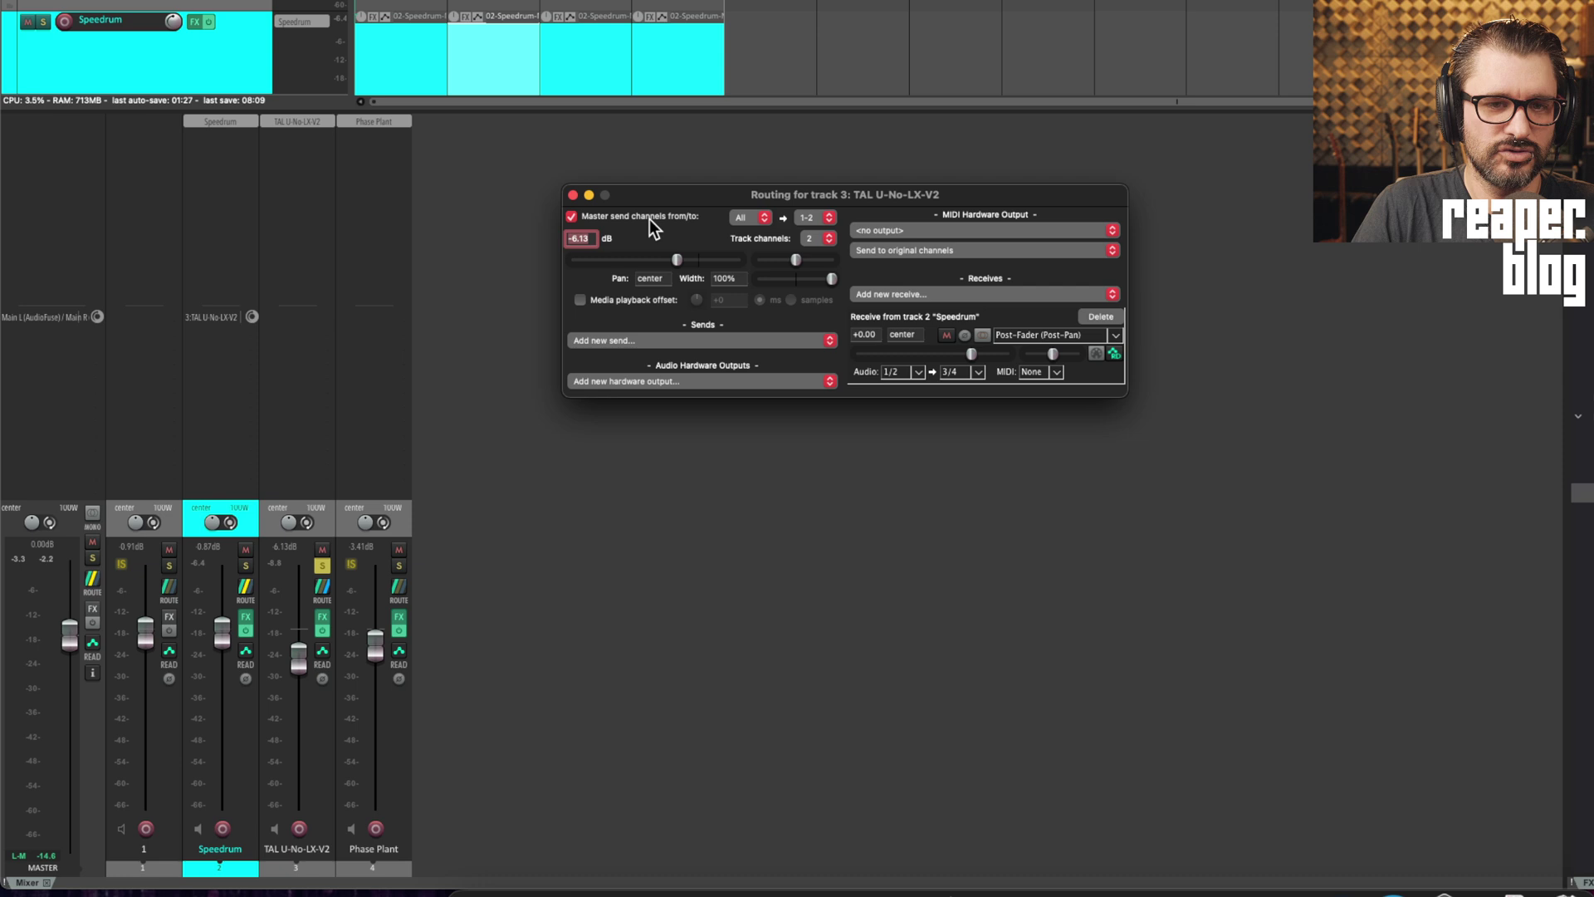
click(571, 195)
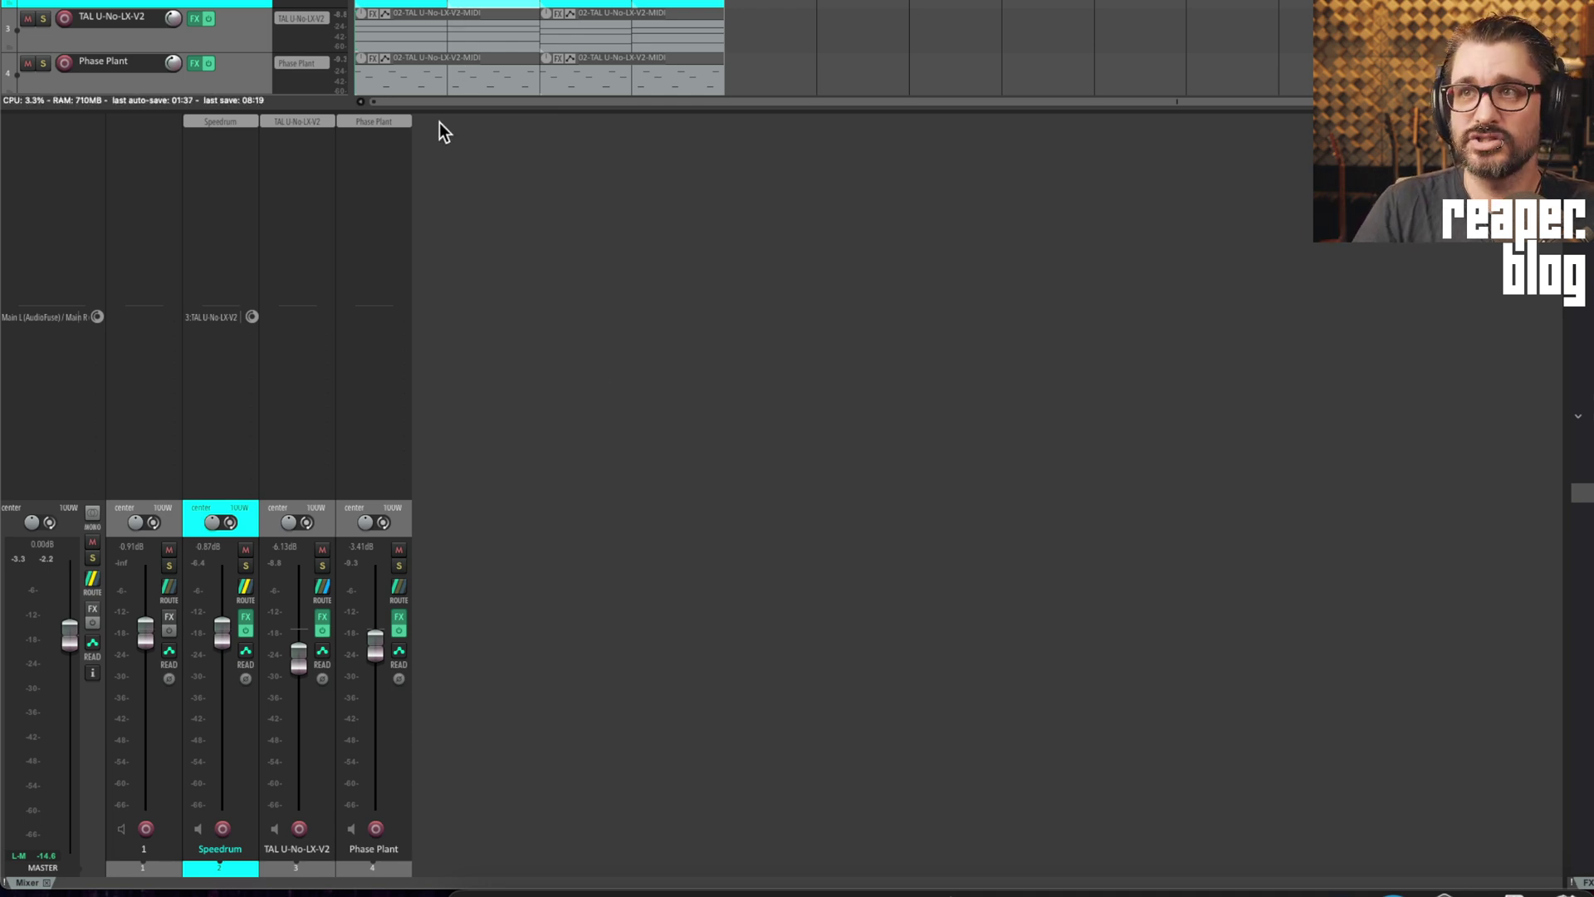
Start playback and delete the Speedrum send to 3:TAL U-No-LX-V2.
key(space)
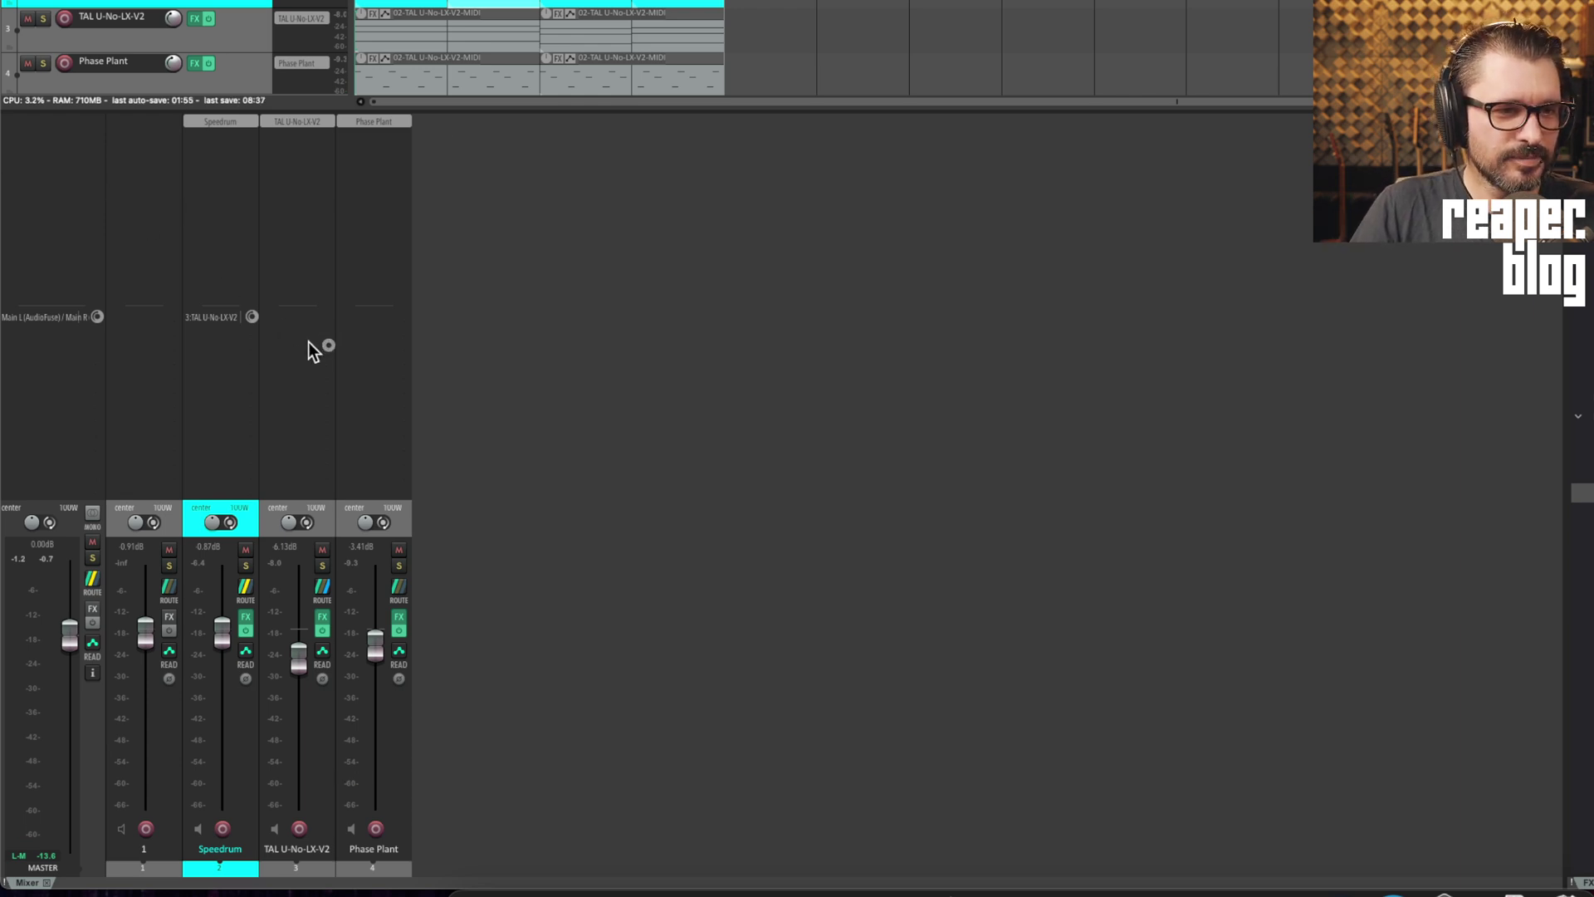
alt+click(219, 317)
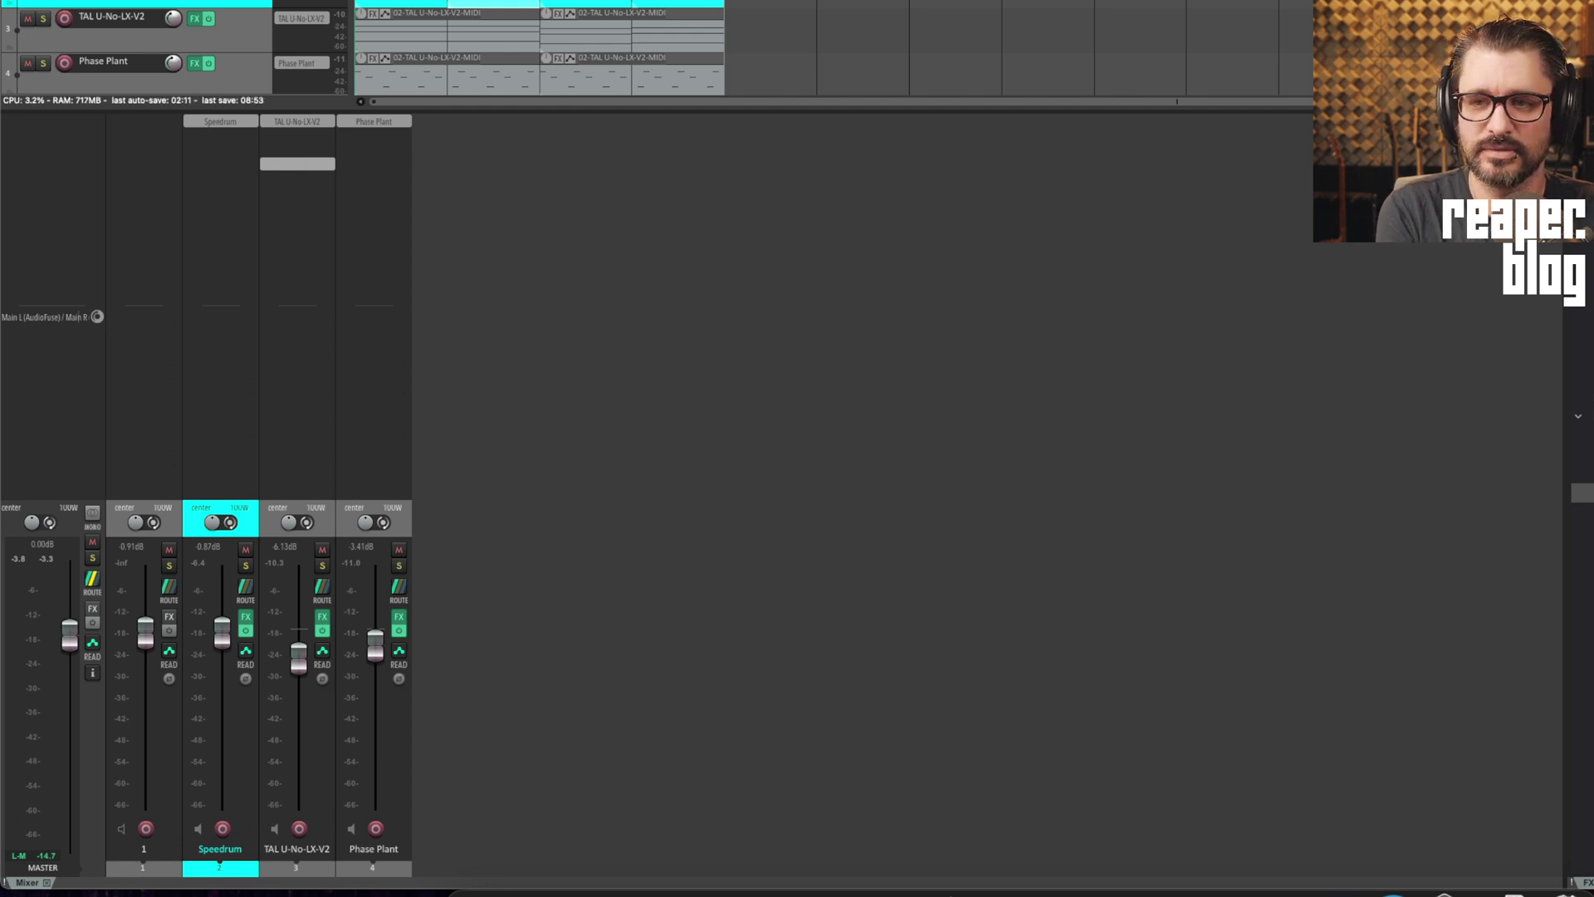
Play the song while reading bx_townhouse's Threshold, Attack and Release values, then stop playback.
drag(411, 0, 689, 137)
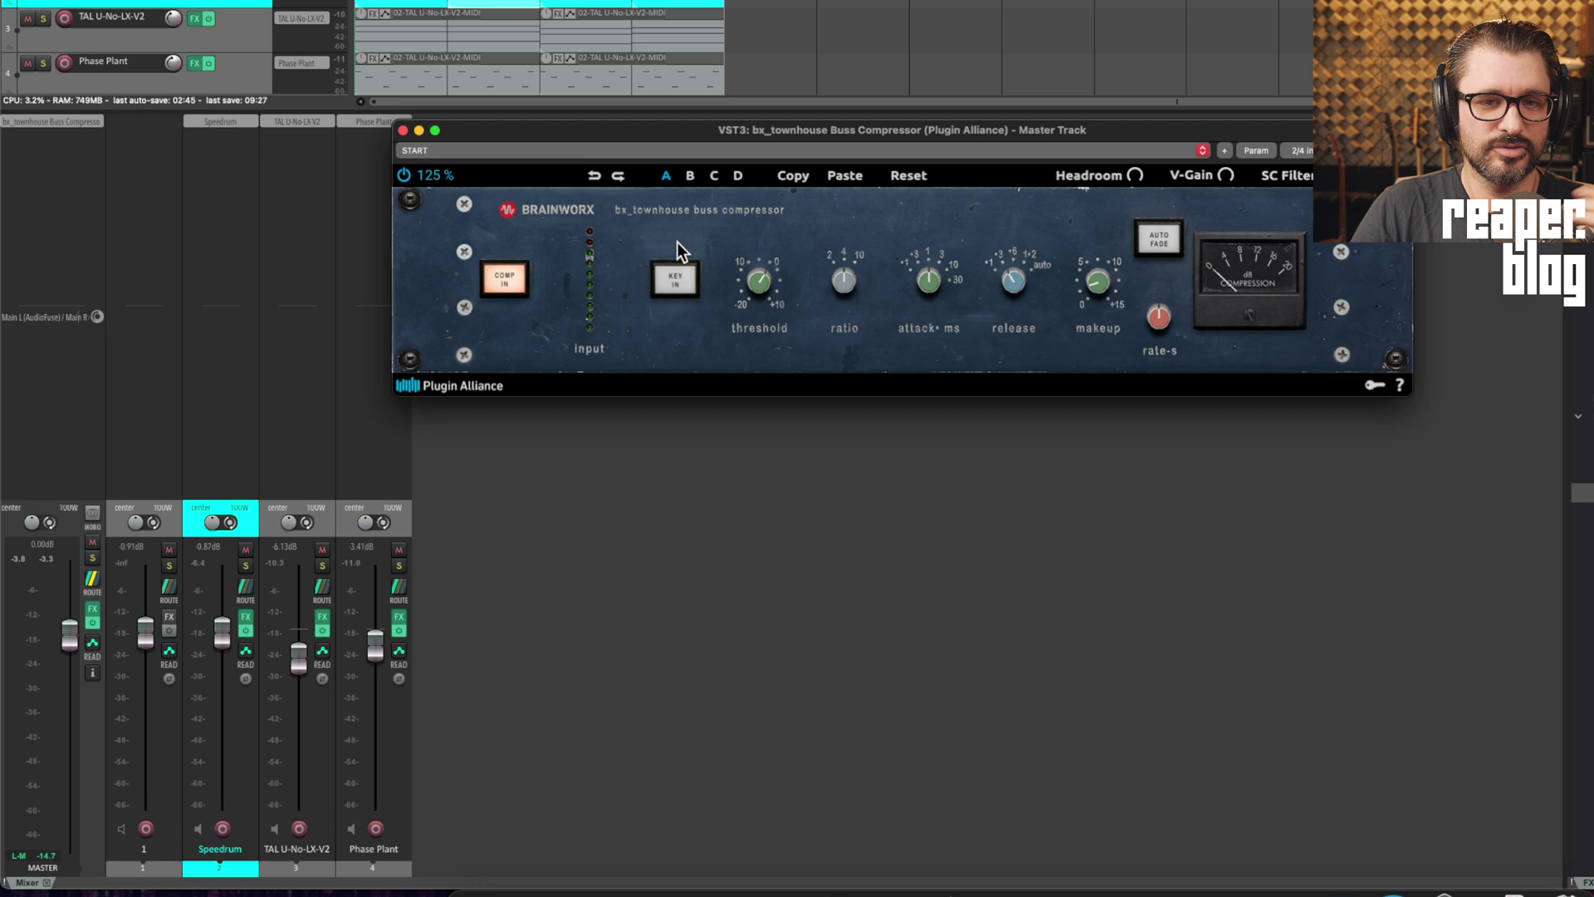
key(space)
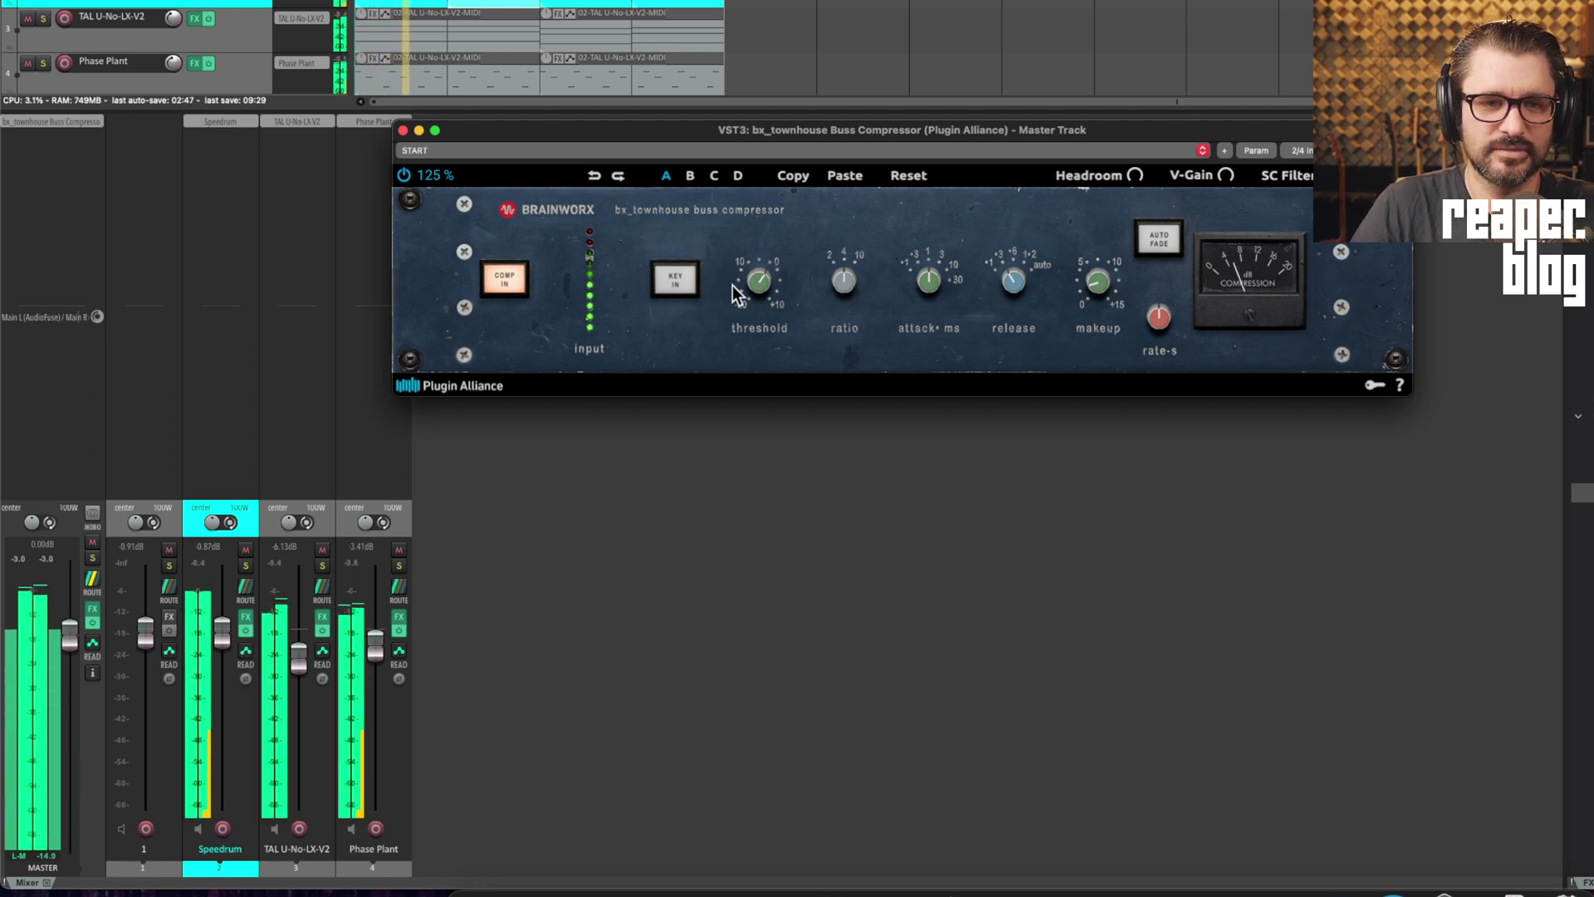
mouse_move(760, 302)
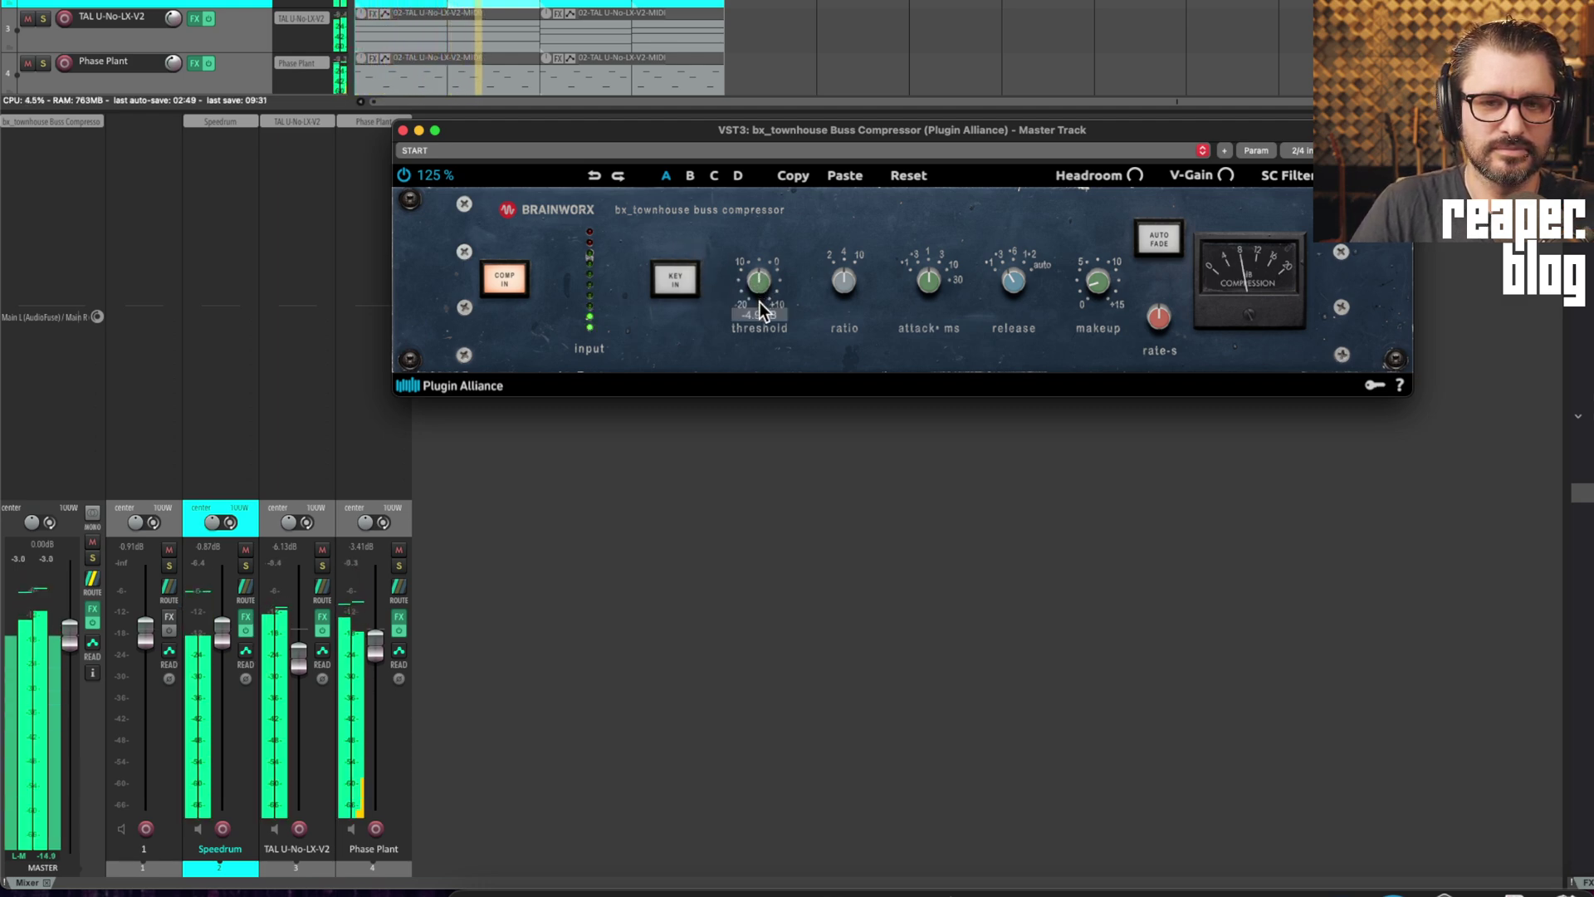
mouse_move(950, 282)
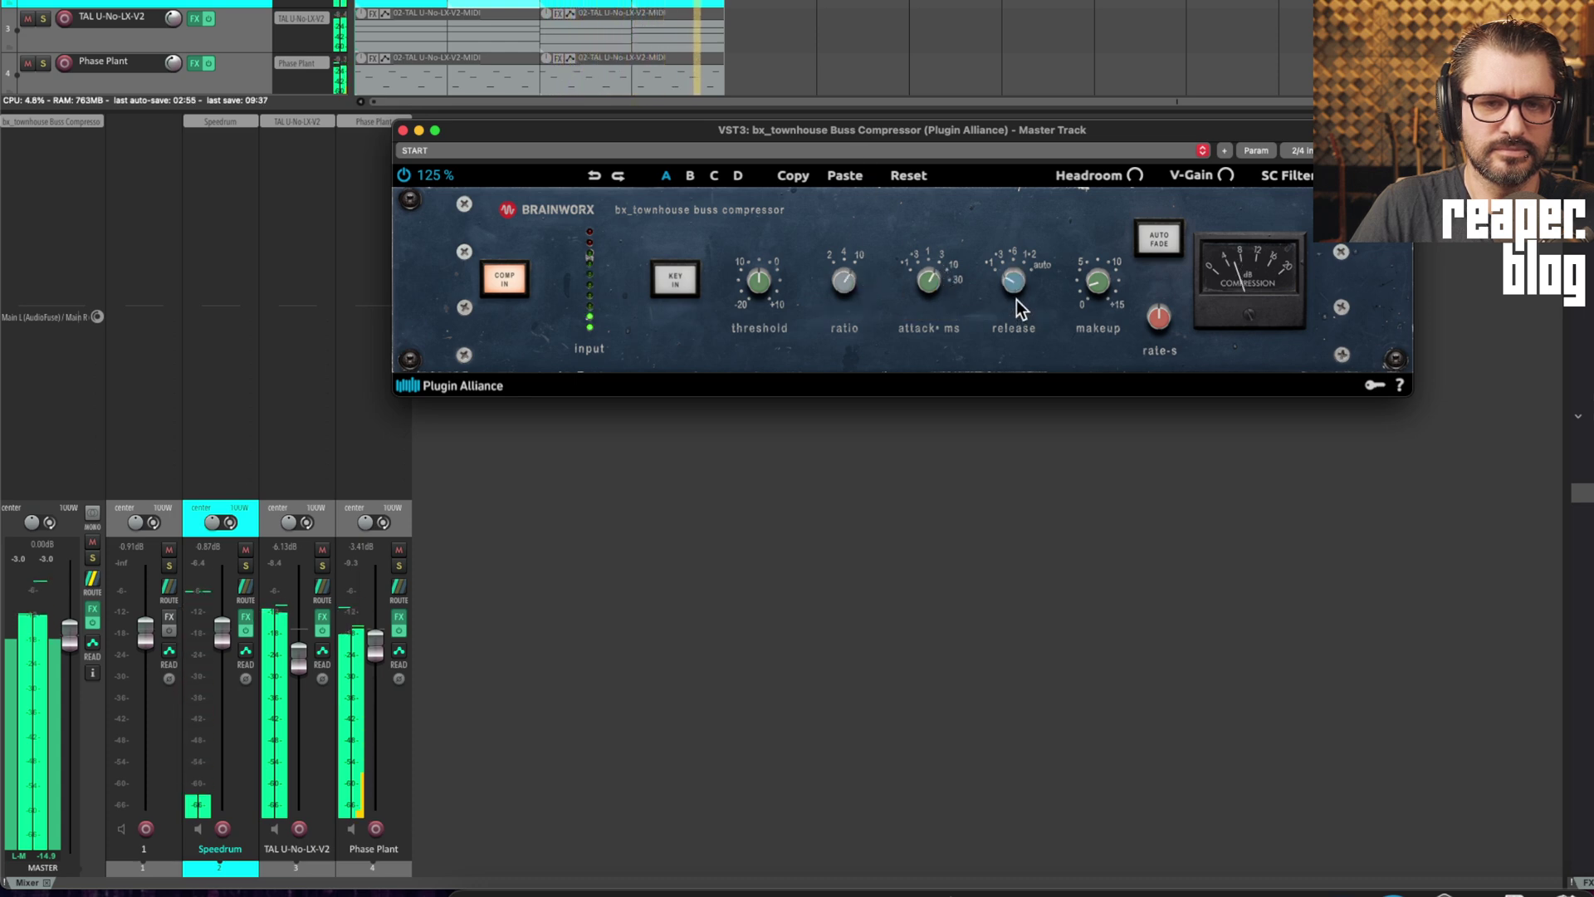
mouse_move(1025, 247)
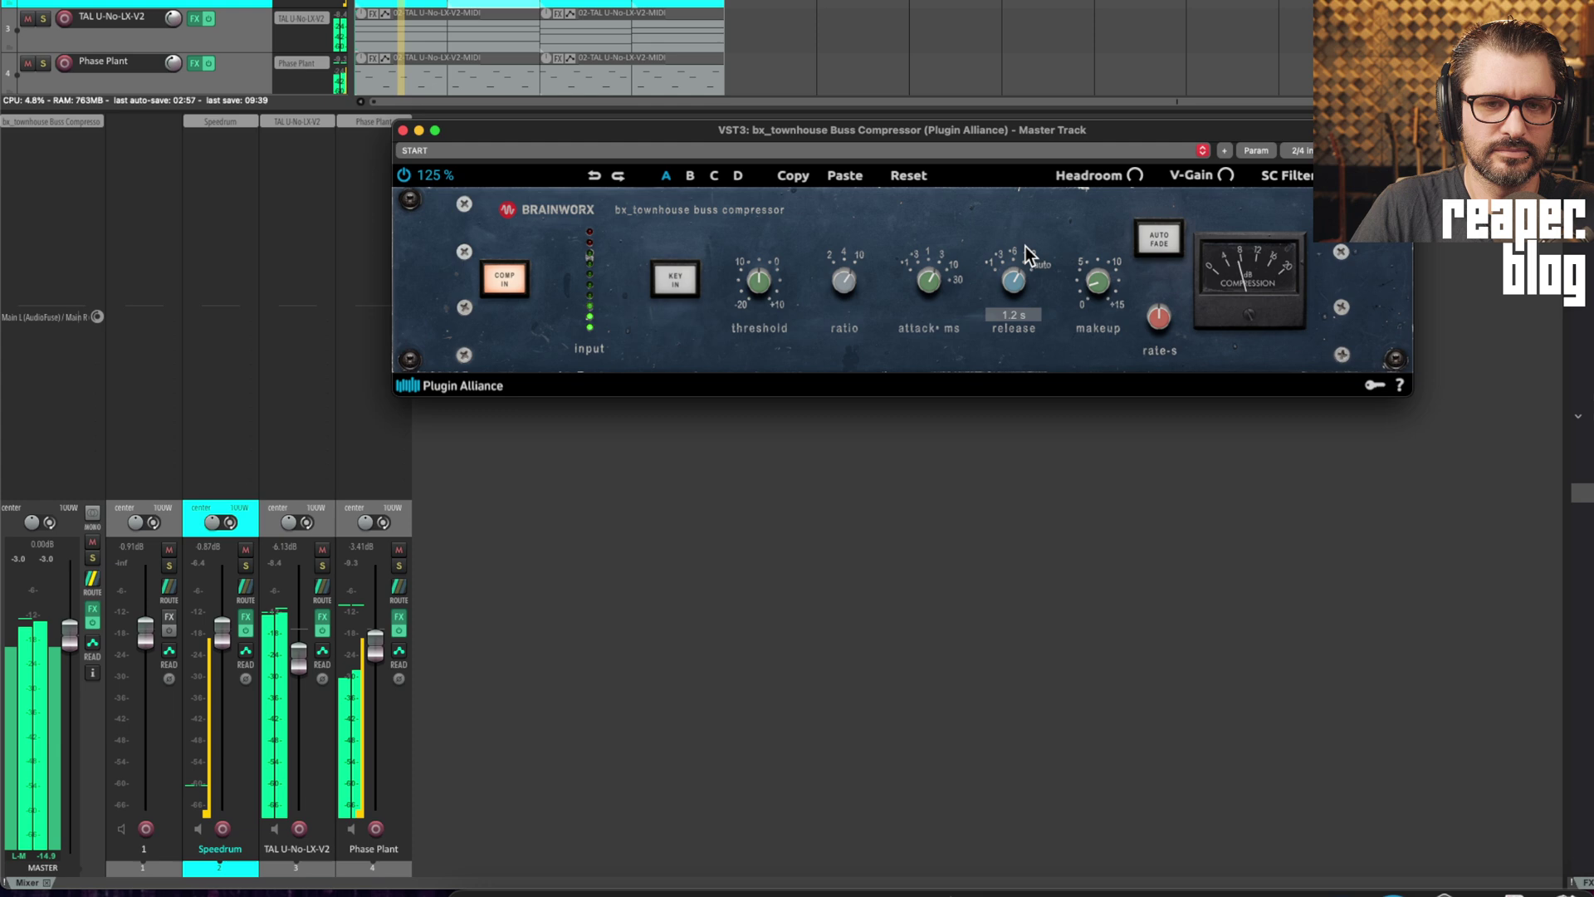
key(space)
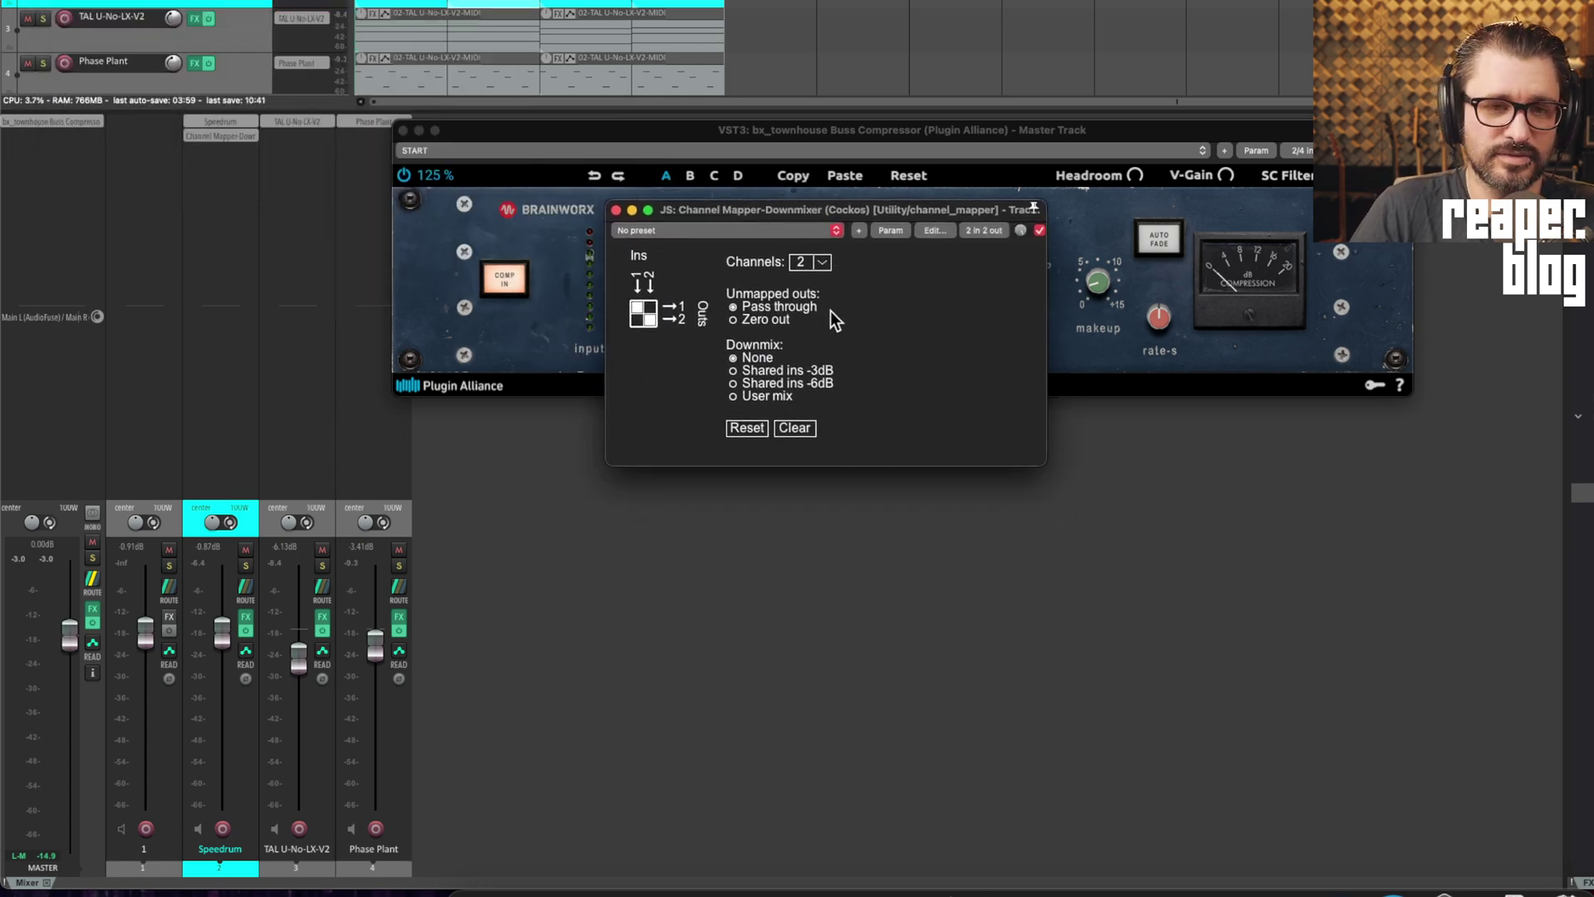
Set Speedrum's Channel Mapper-Downmixer to 4 channels and open Speedrum's routing window beside it.
click(822, 262)
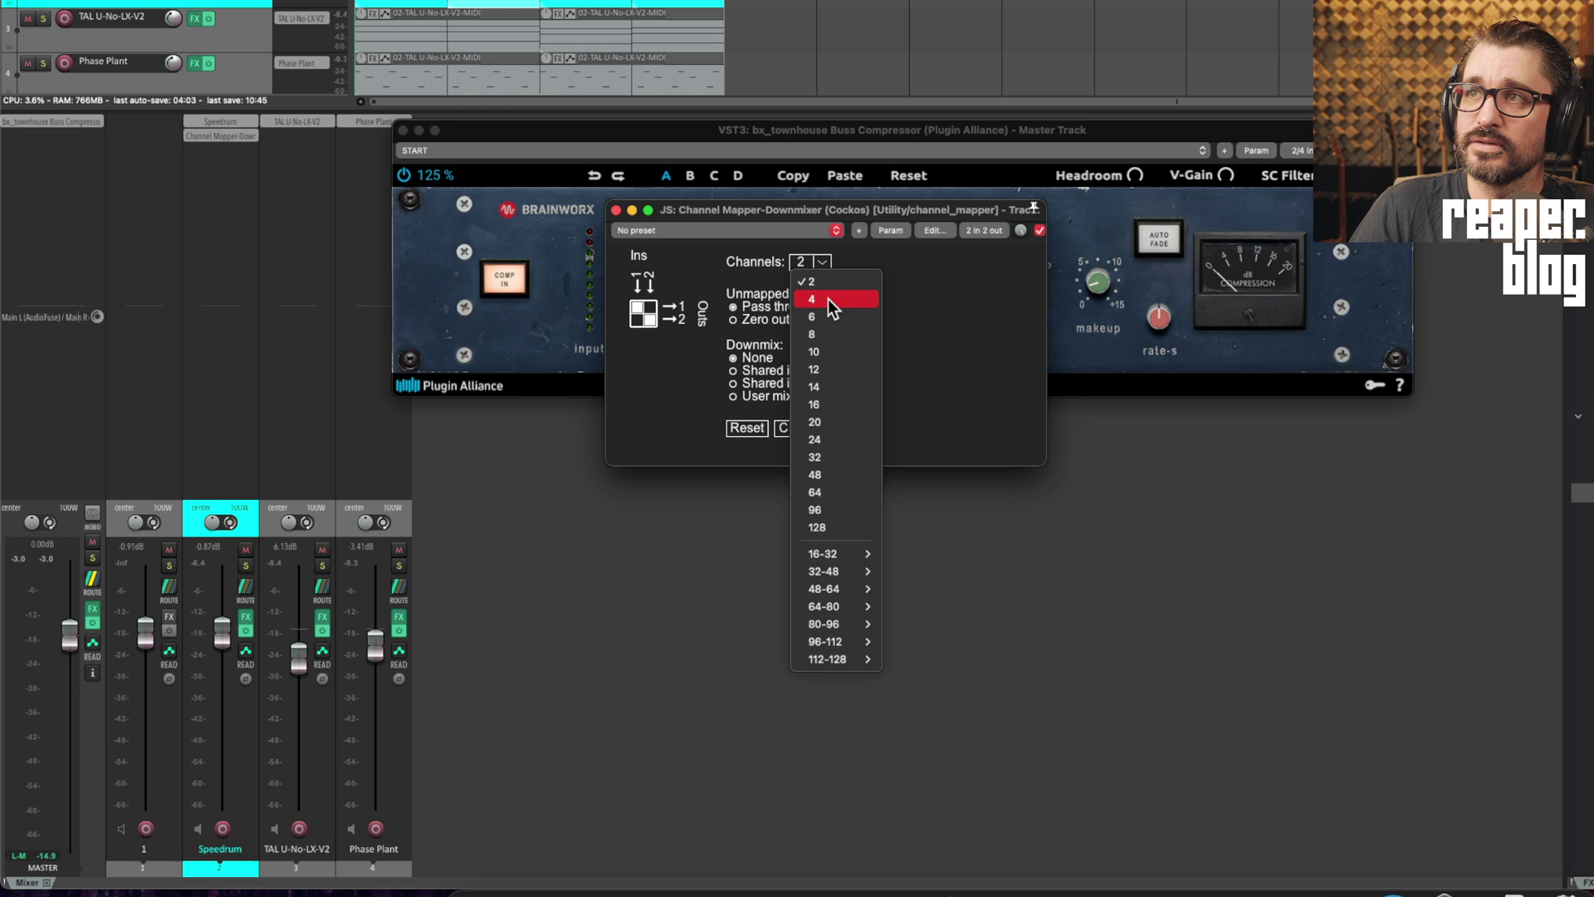
click(828, 299)
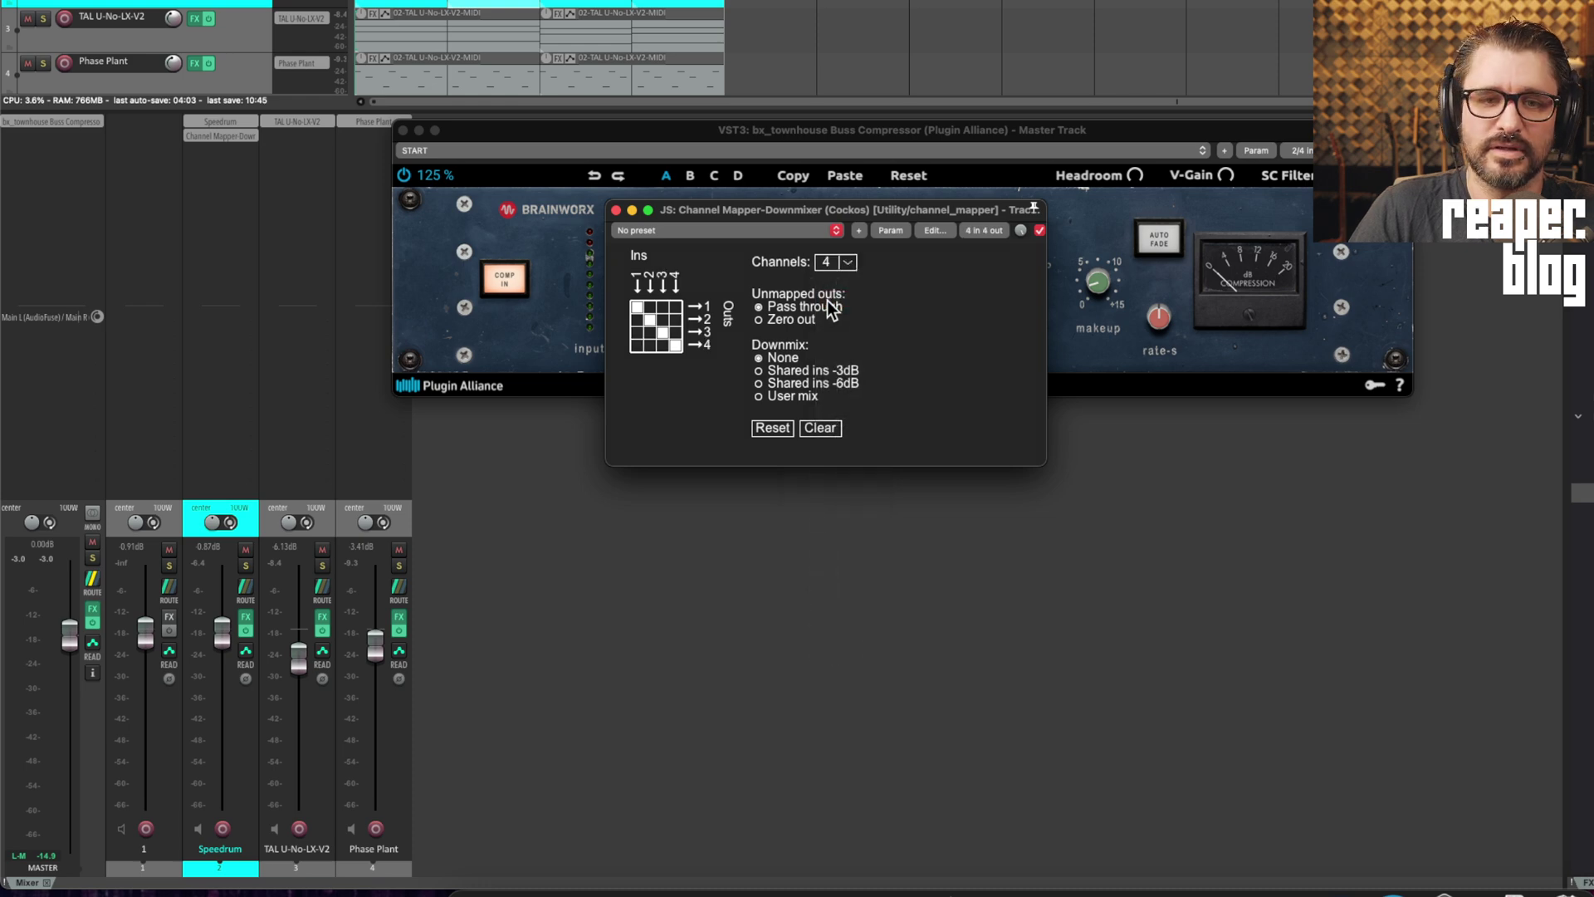
click(246, 589)
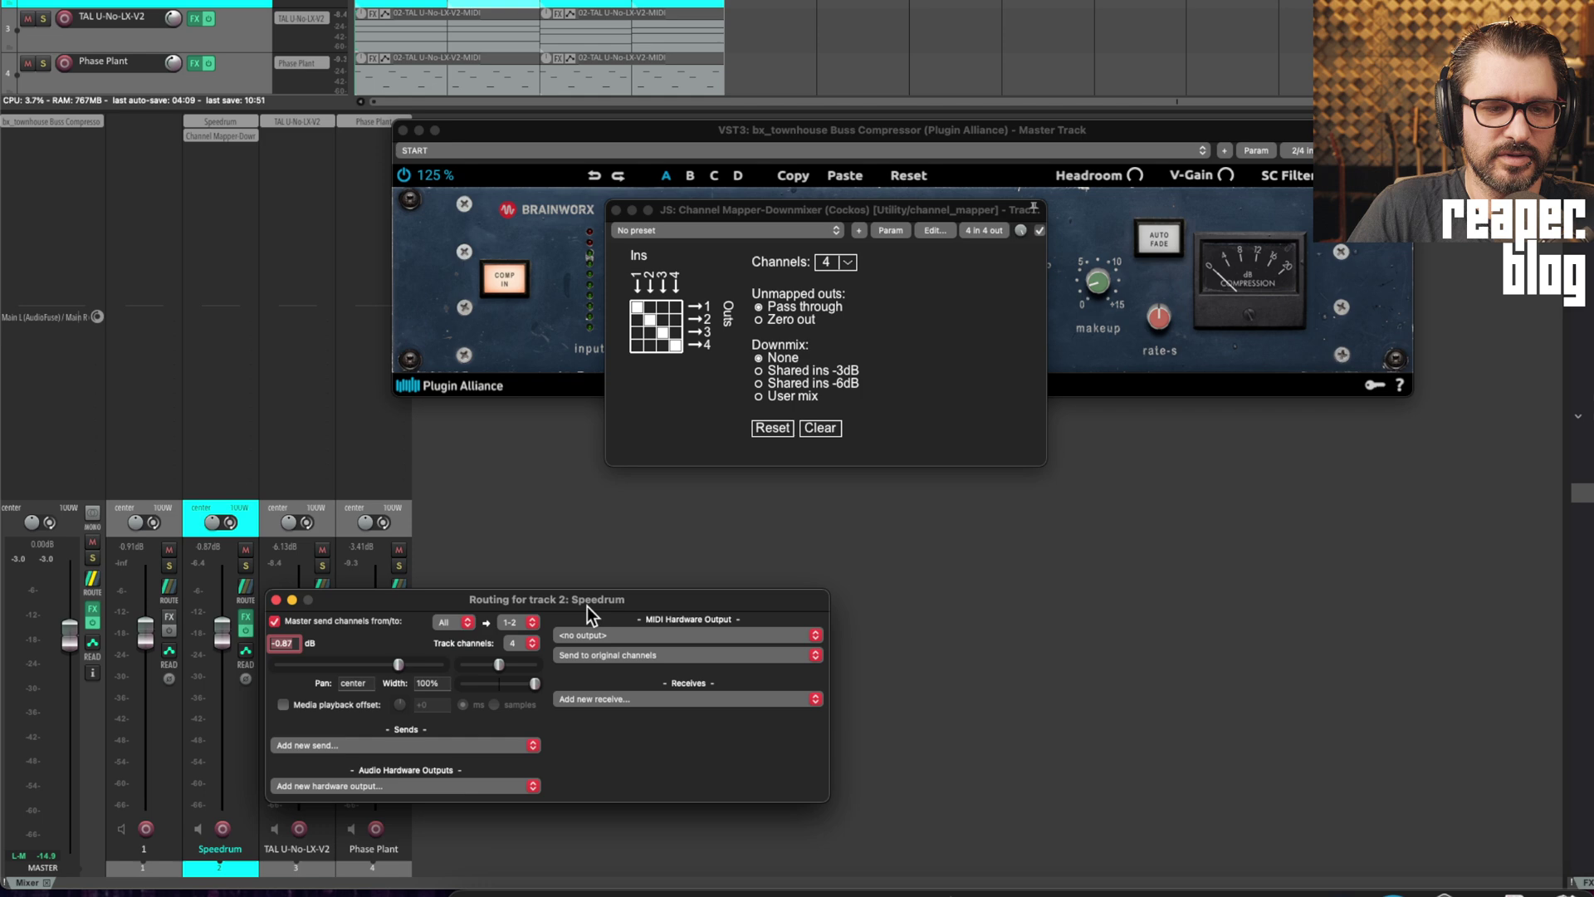
drag(586, 603, 979, 441)
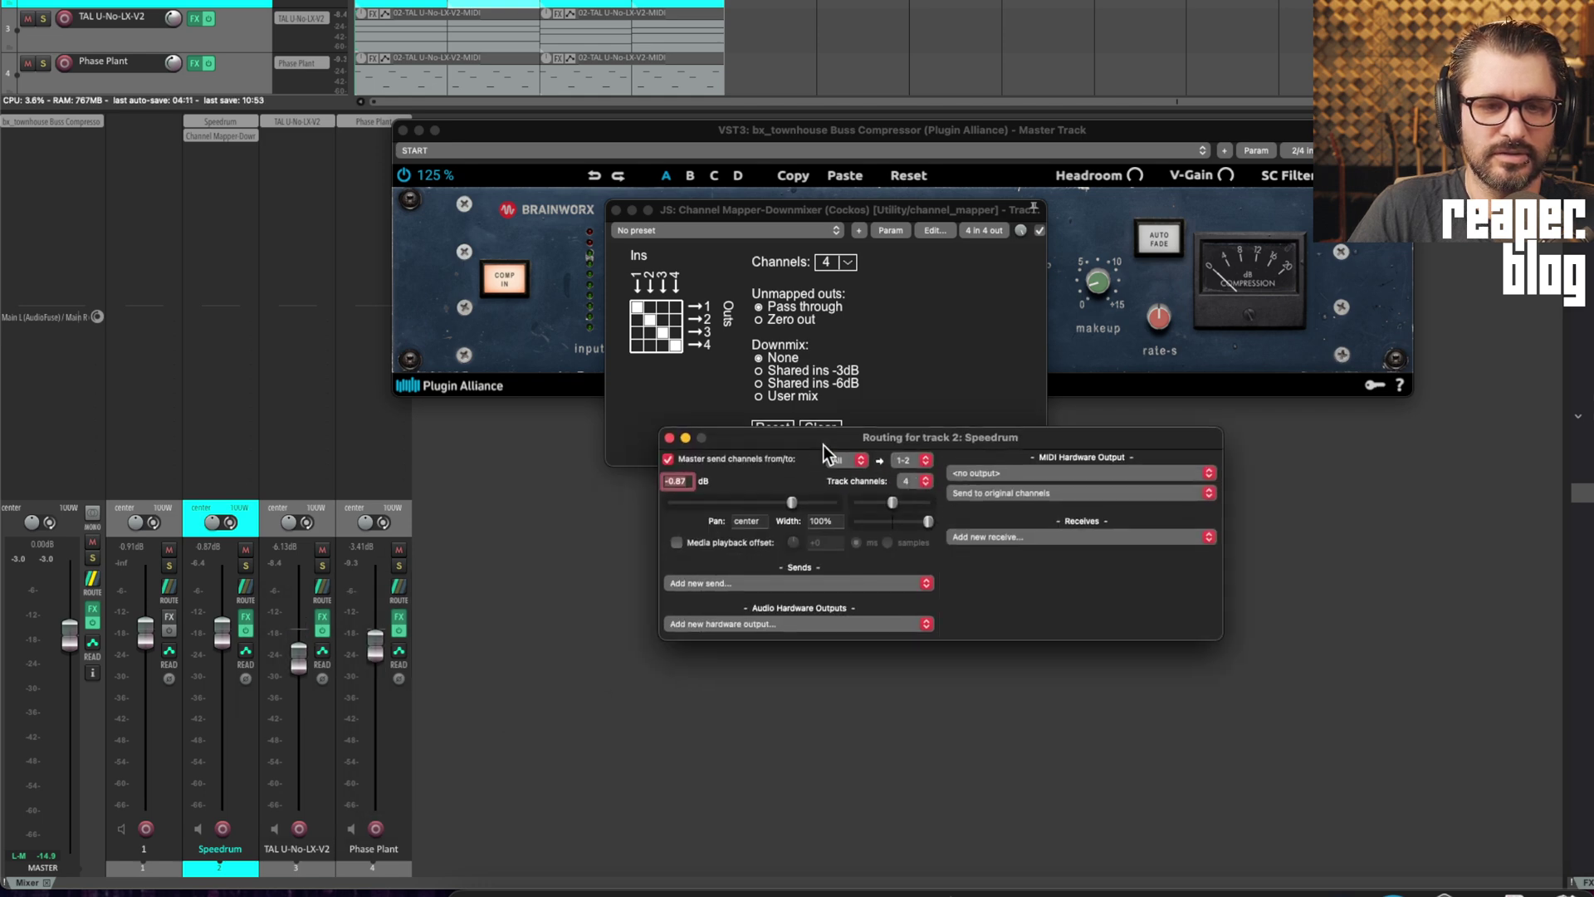
drag(823, 440, 792, 546)
click(925, 312)
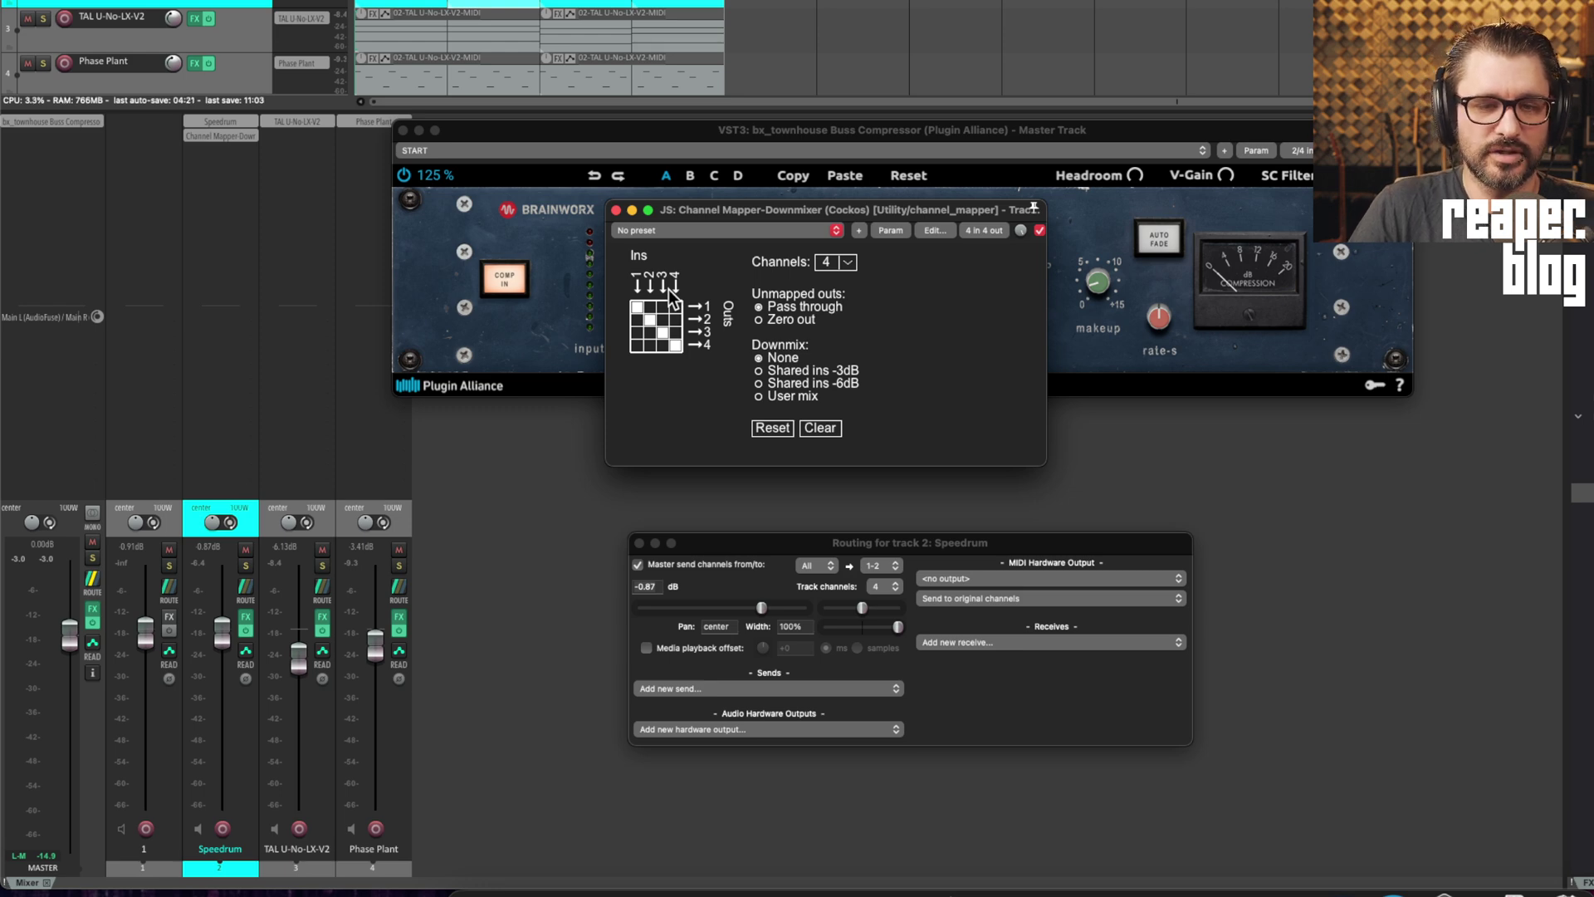
Clear the in 4 → out 4 cell in Speedrum's Channel Mapper and bring bx_townhouse forward.
click(676, 345)
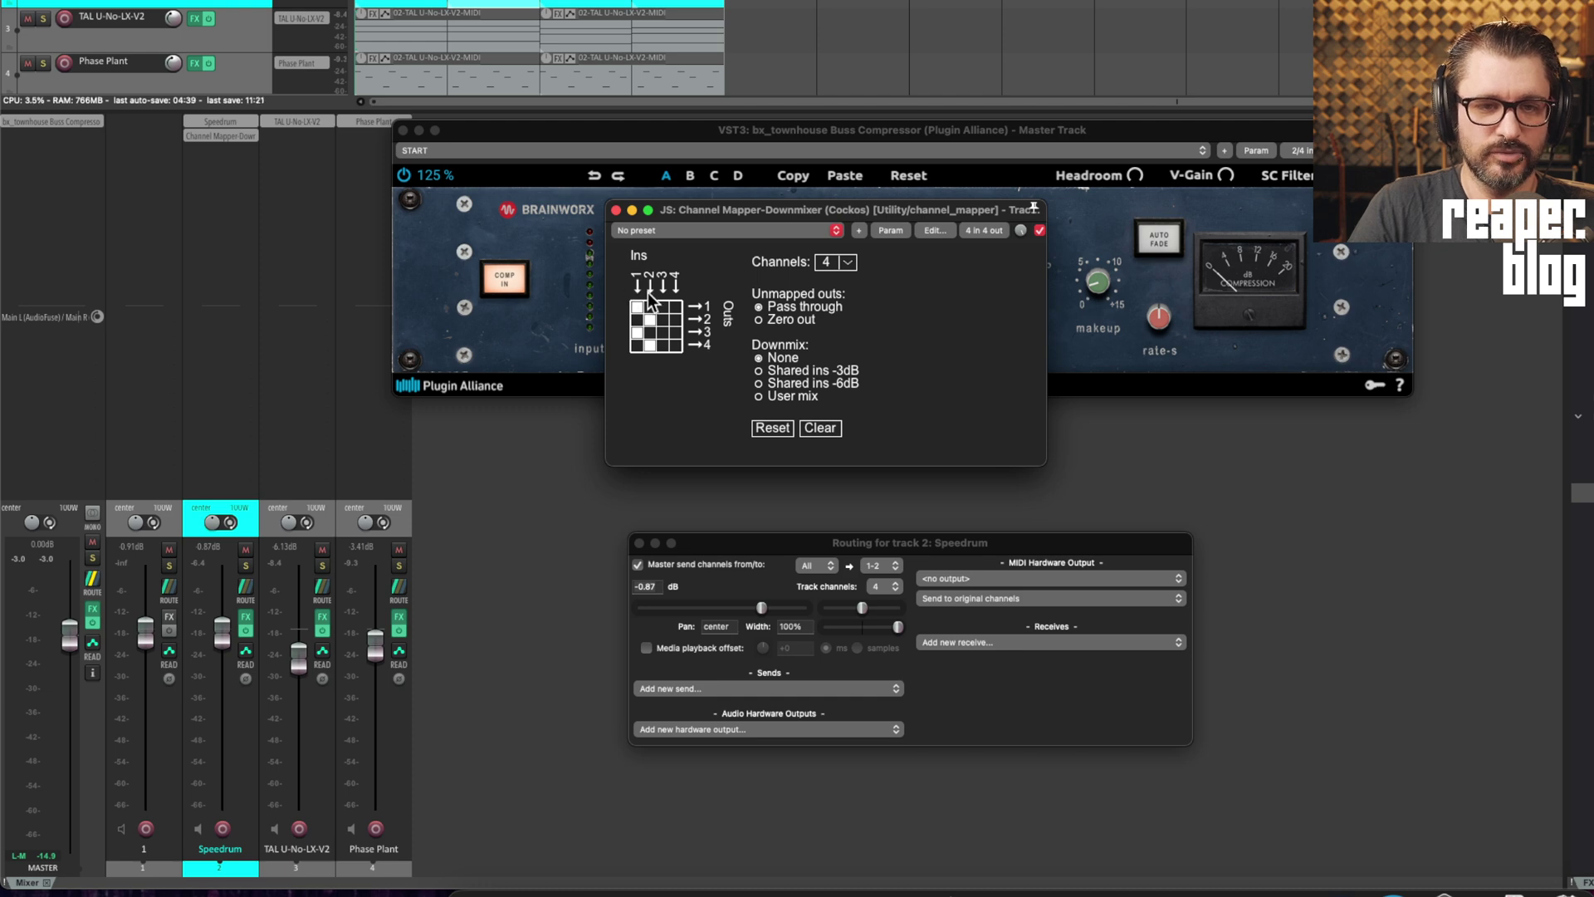
click(731, 340)
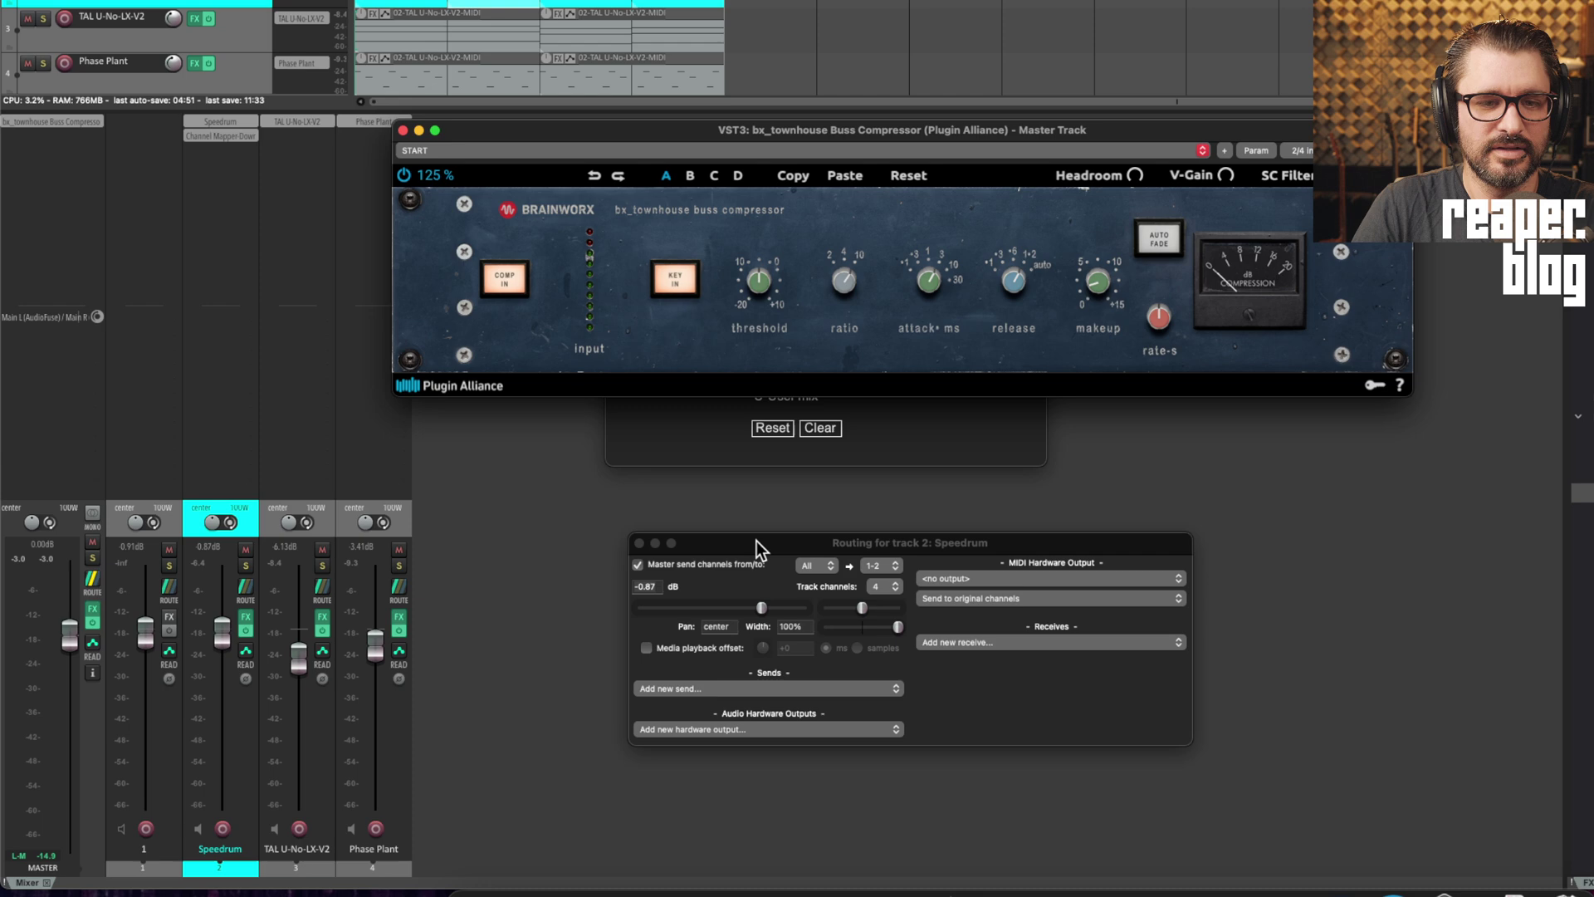
drag(755, 540, 749, 520)
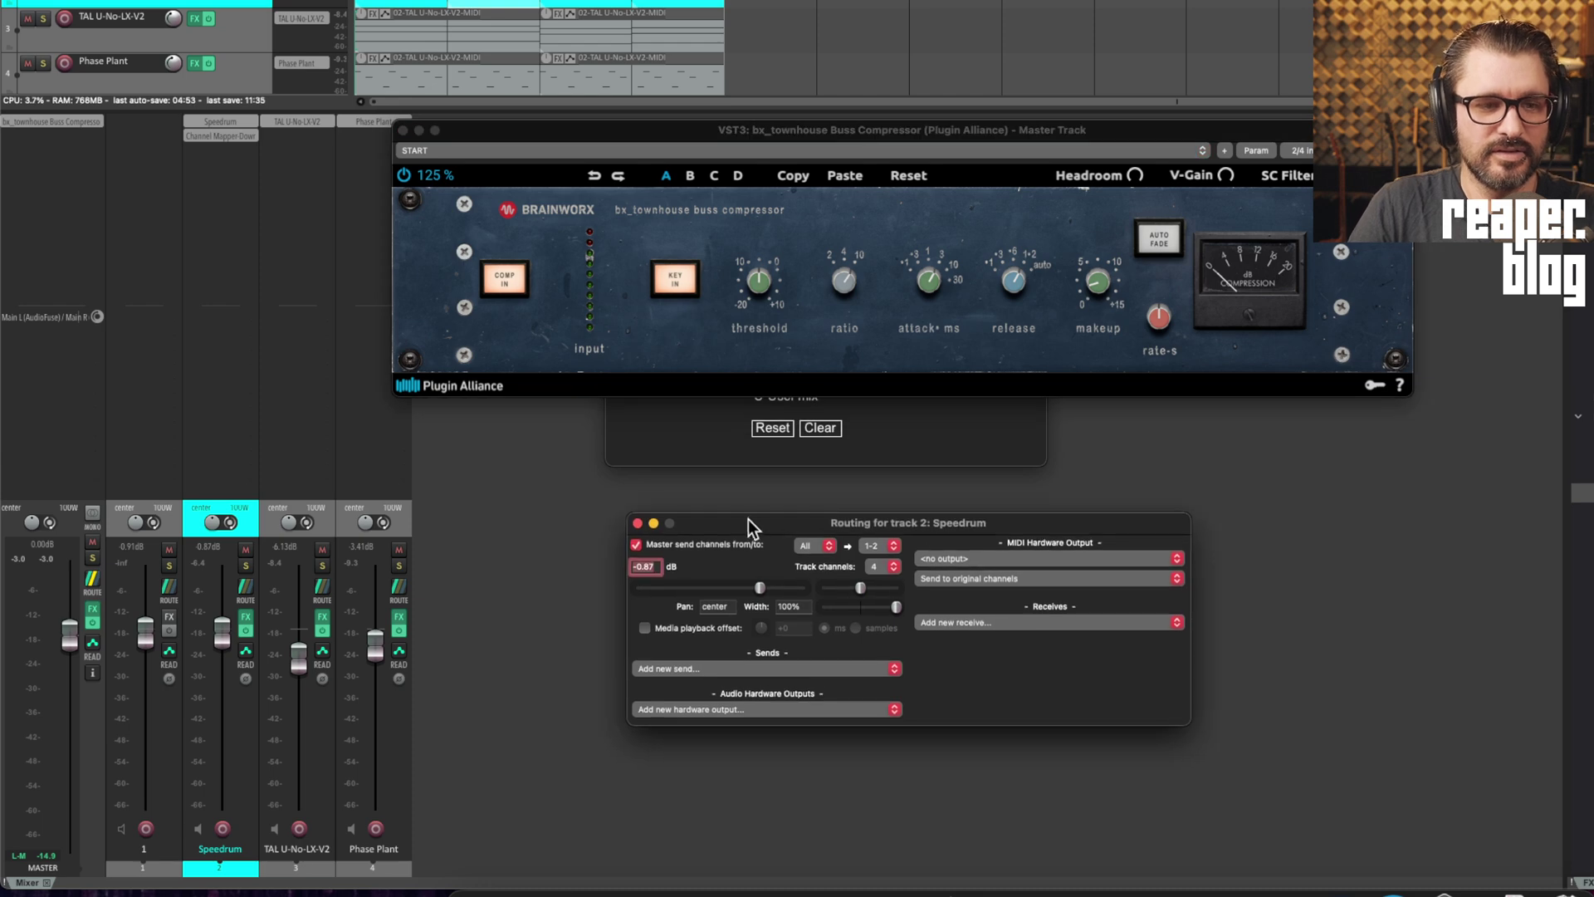
Set the master track to 4 track channels in its output routing.
click(99, 578)
click(93, 581)
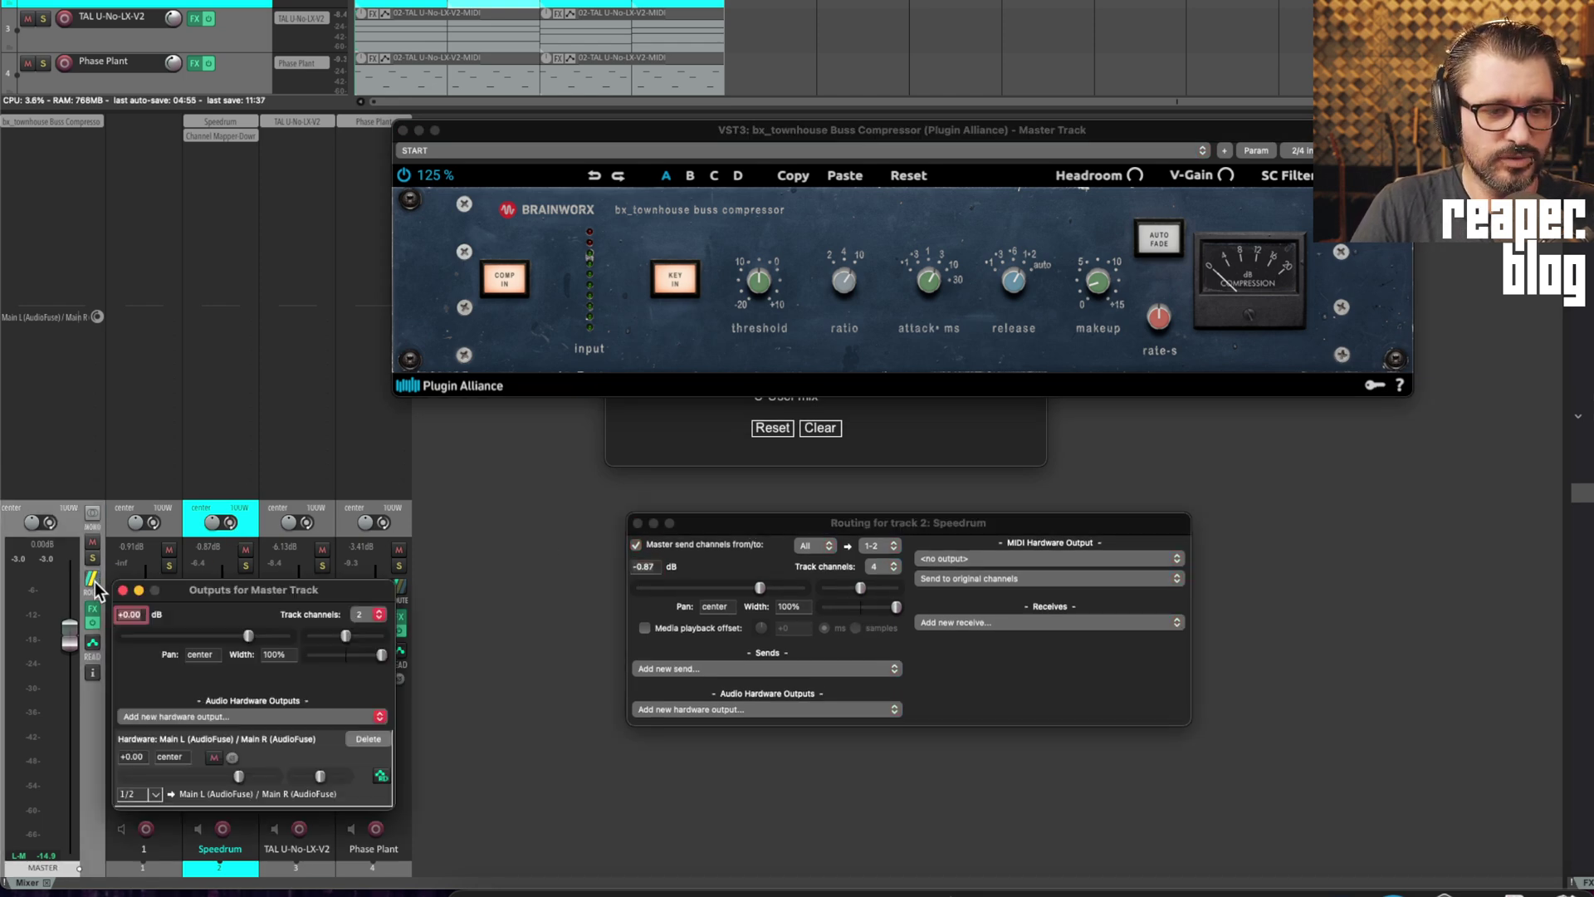
drag(182, 586, 424, 326)
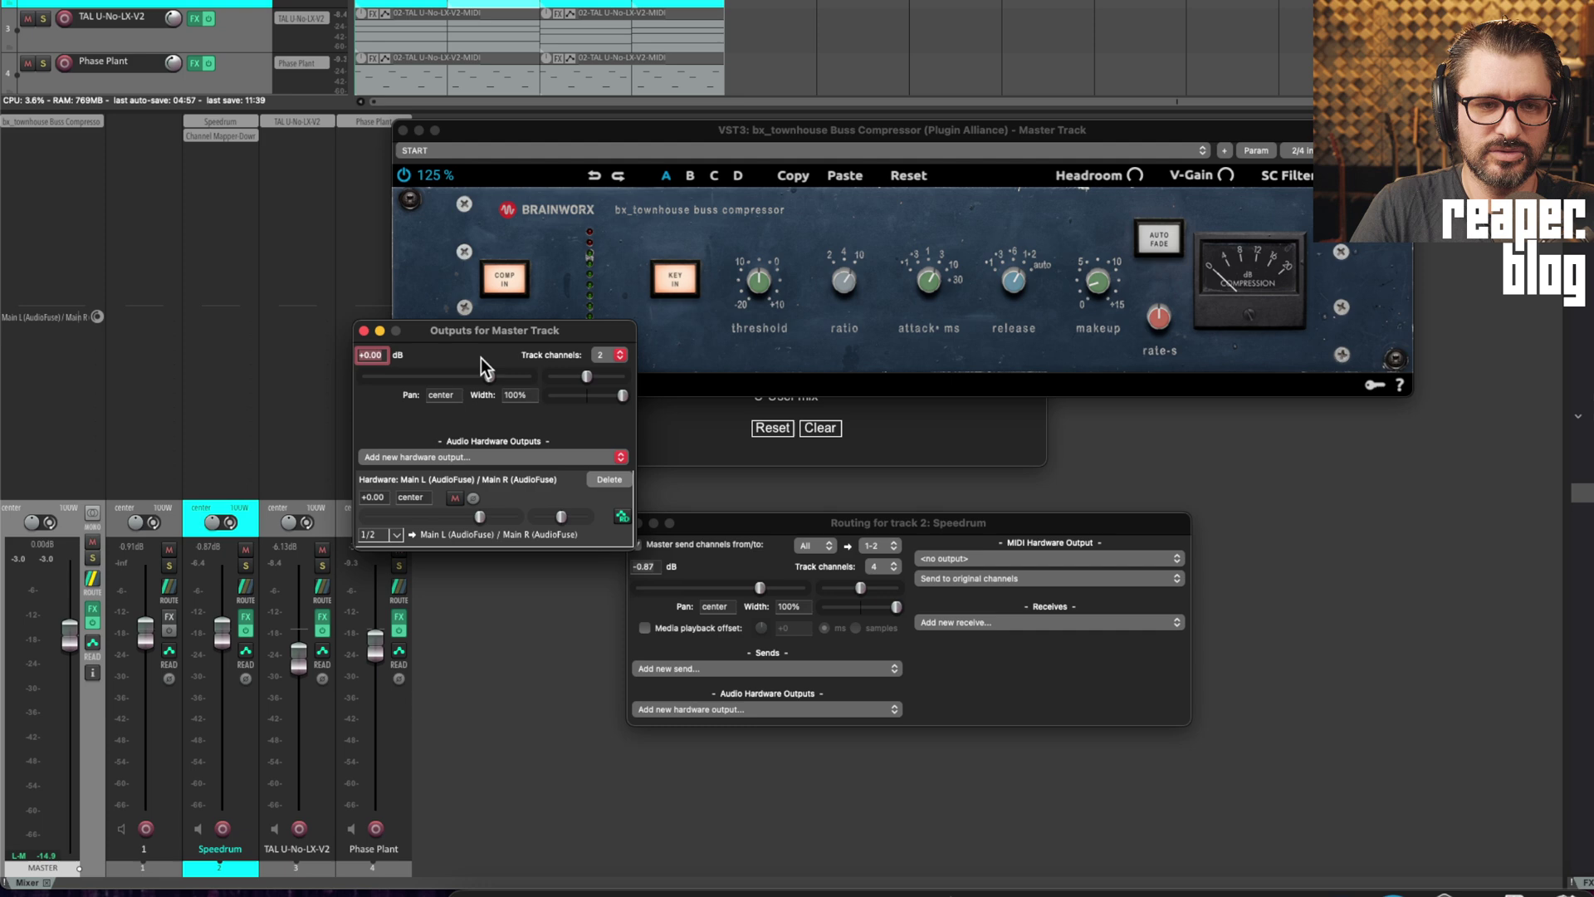
click(602, 358)
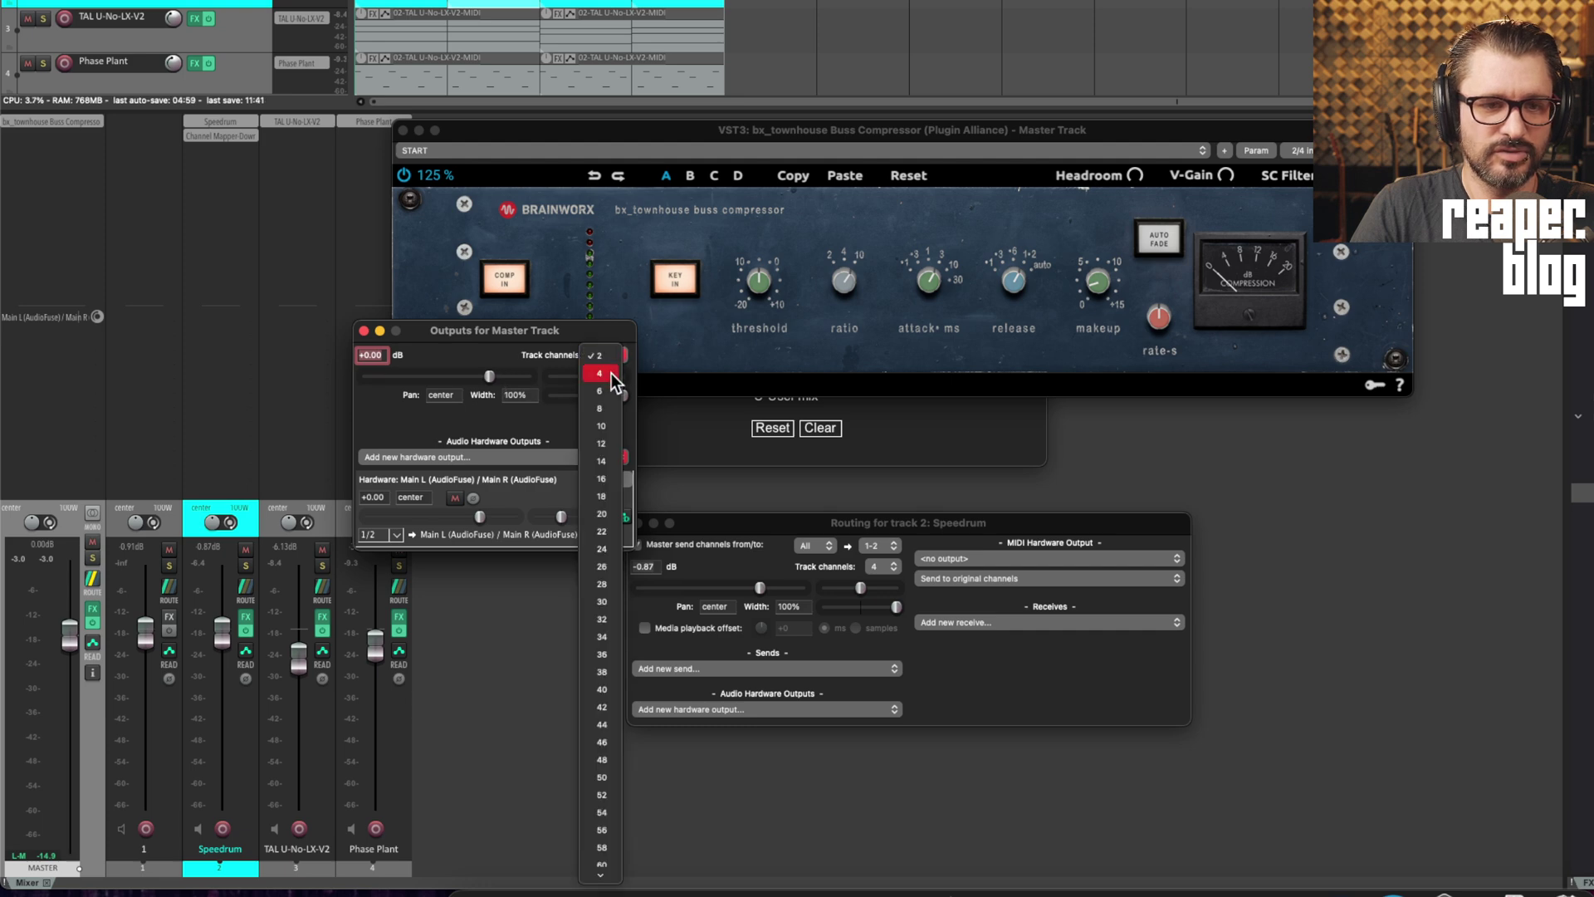
click(611, 372)
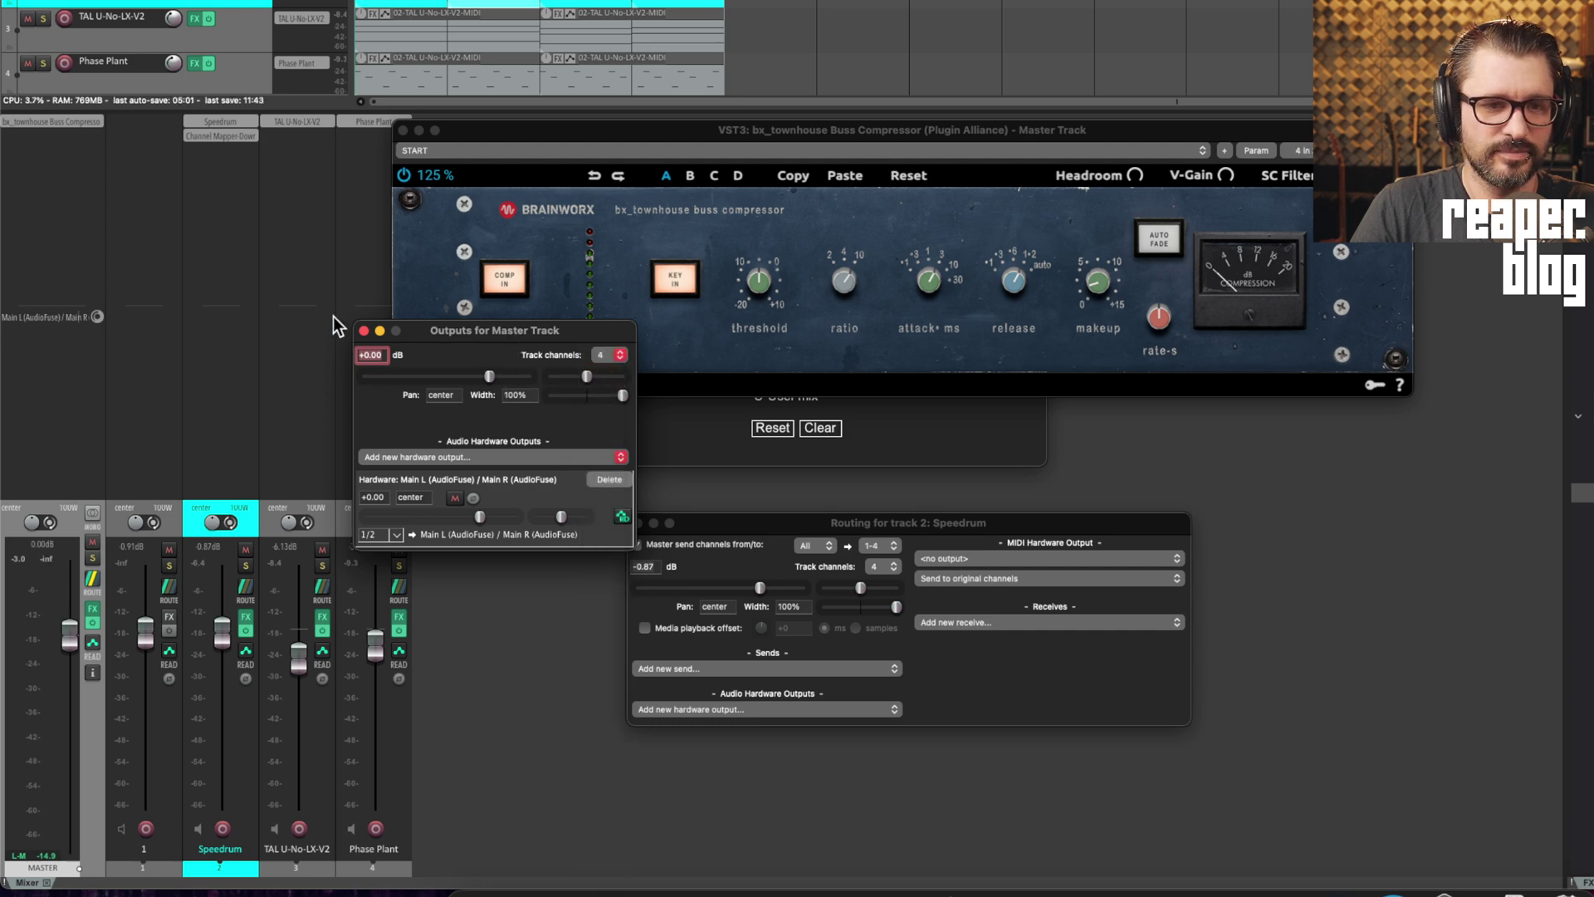
click(364, 330)
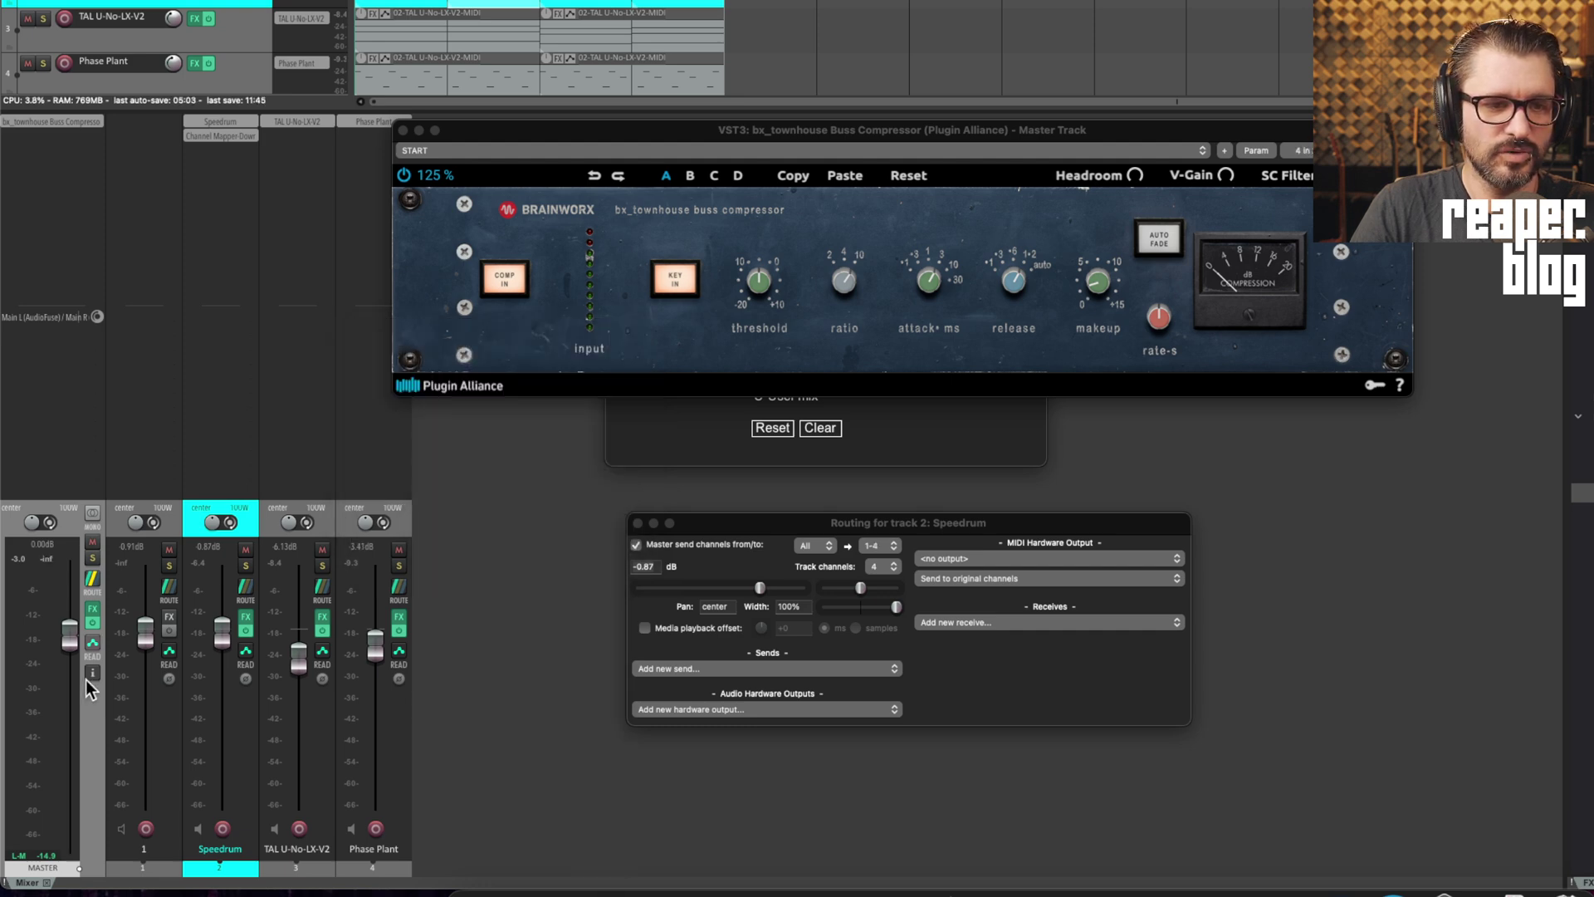
Reopen the master routing and confirm the channel count stays at 4.
click(92, 579)
drag(321, 487, 559, 328)
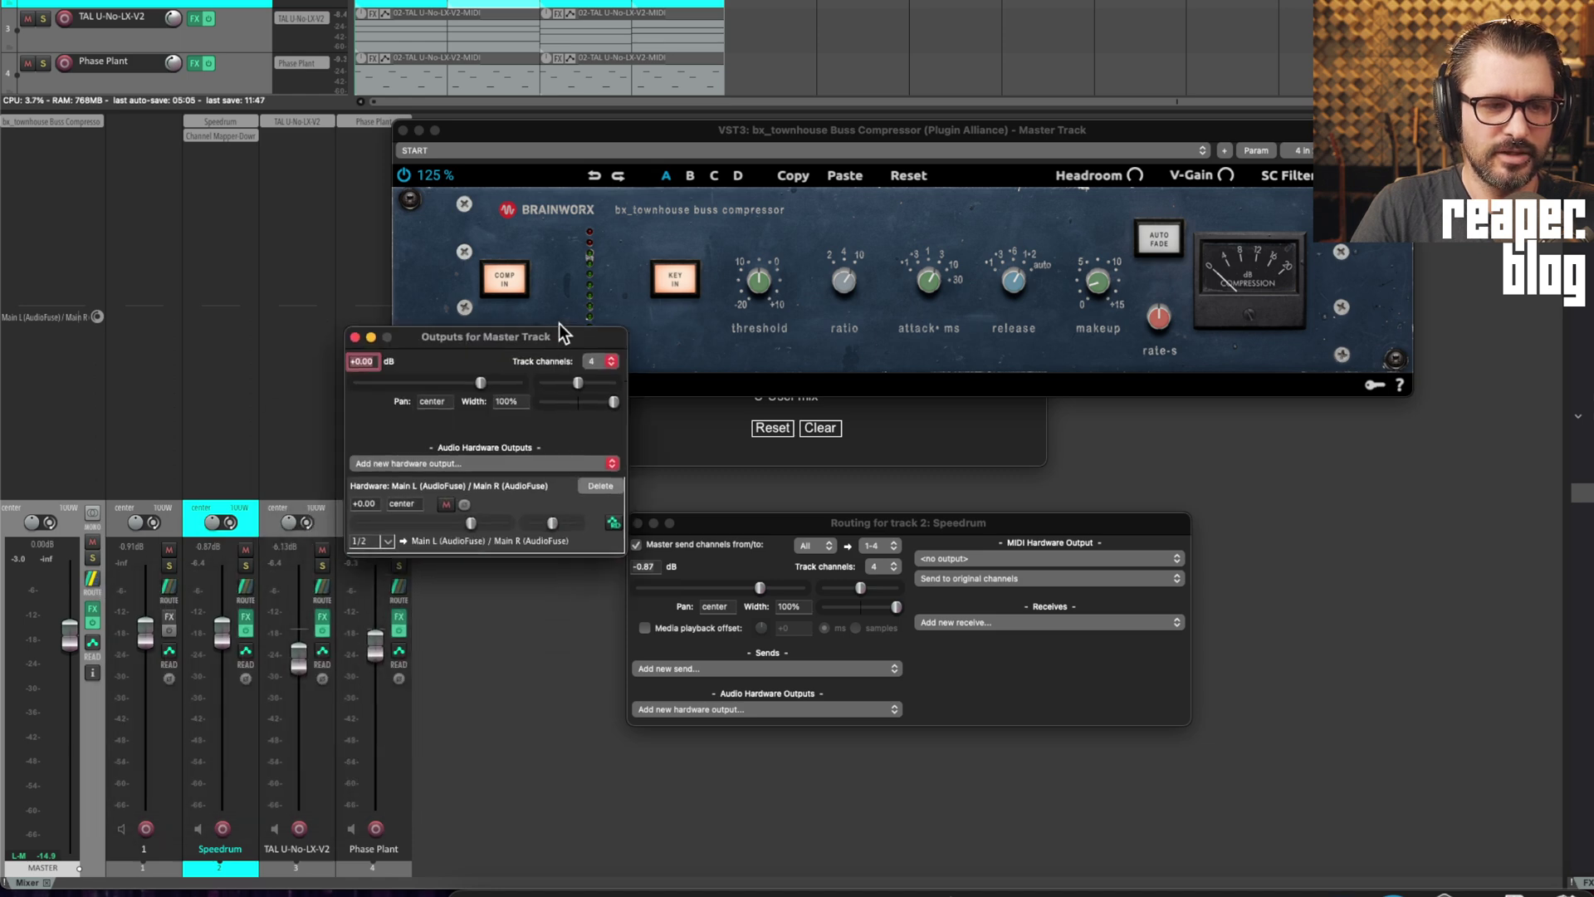
click(609, 361)
click(606, 362)
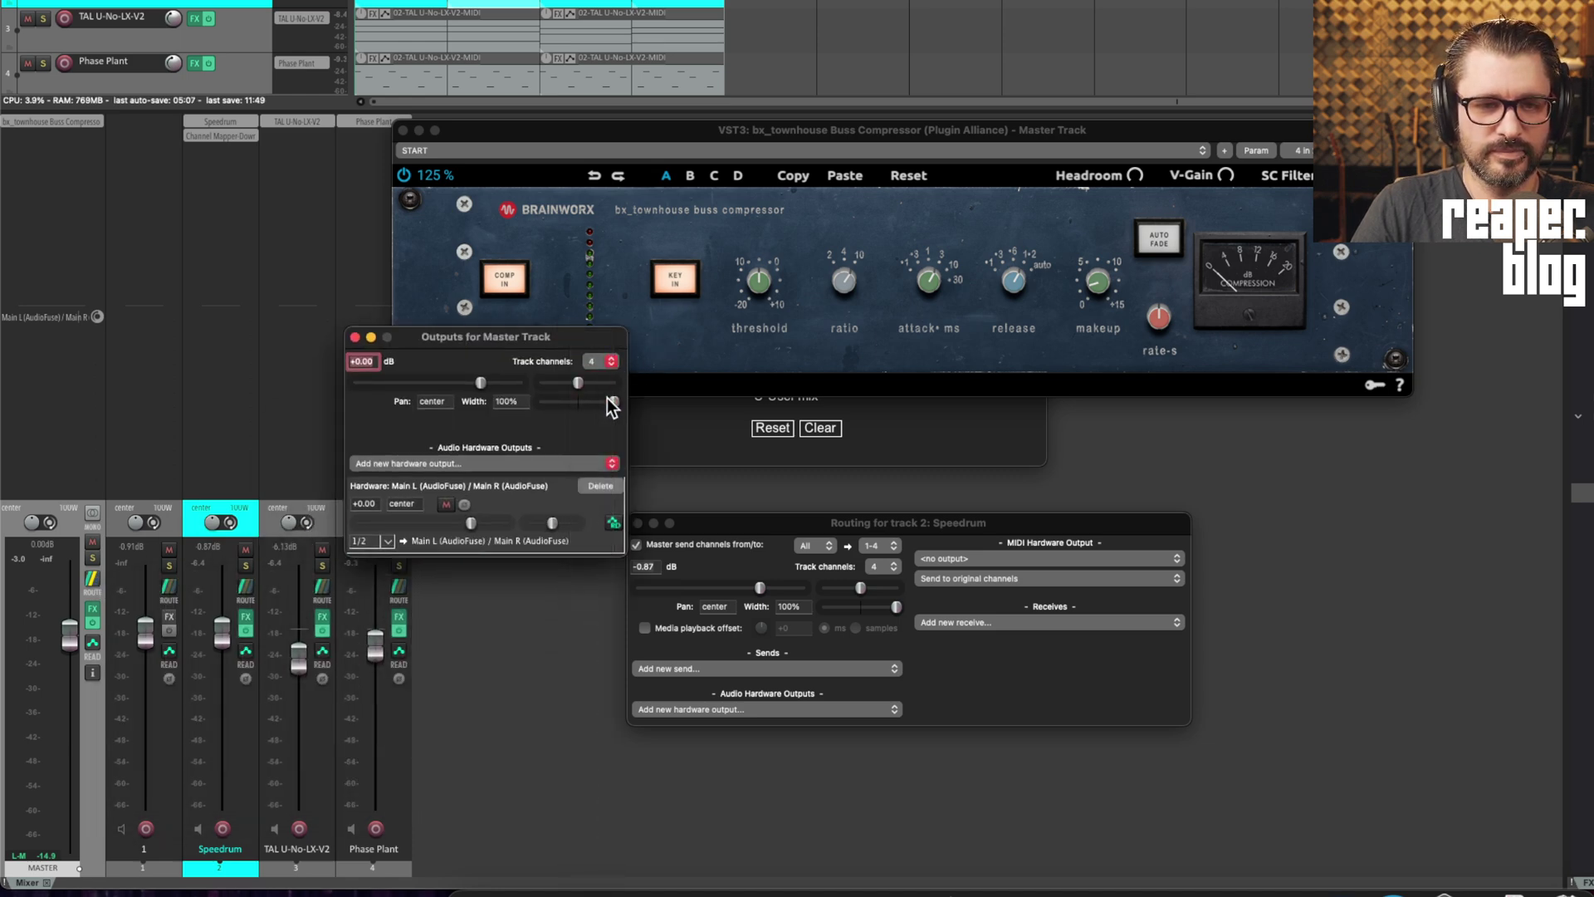
click(356, 337)
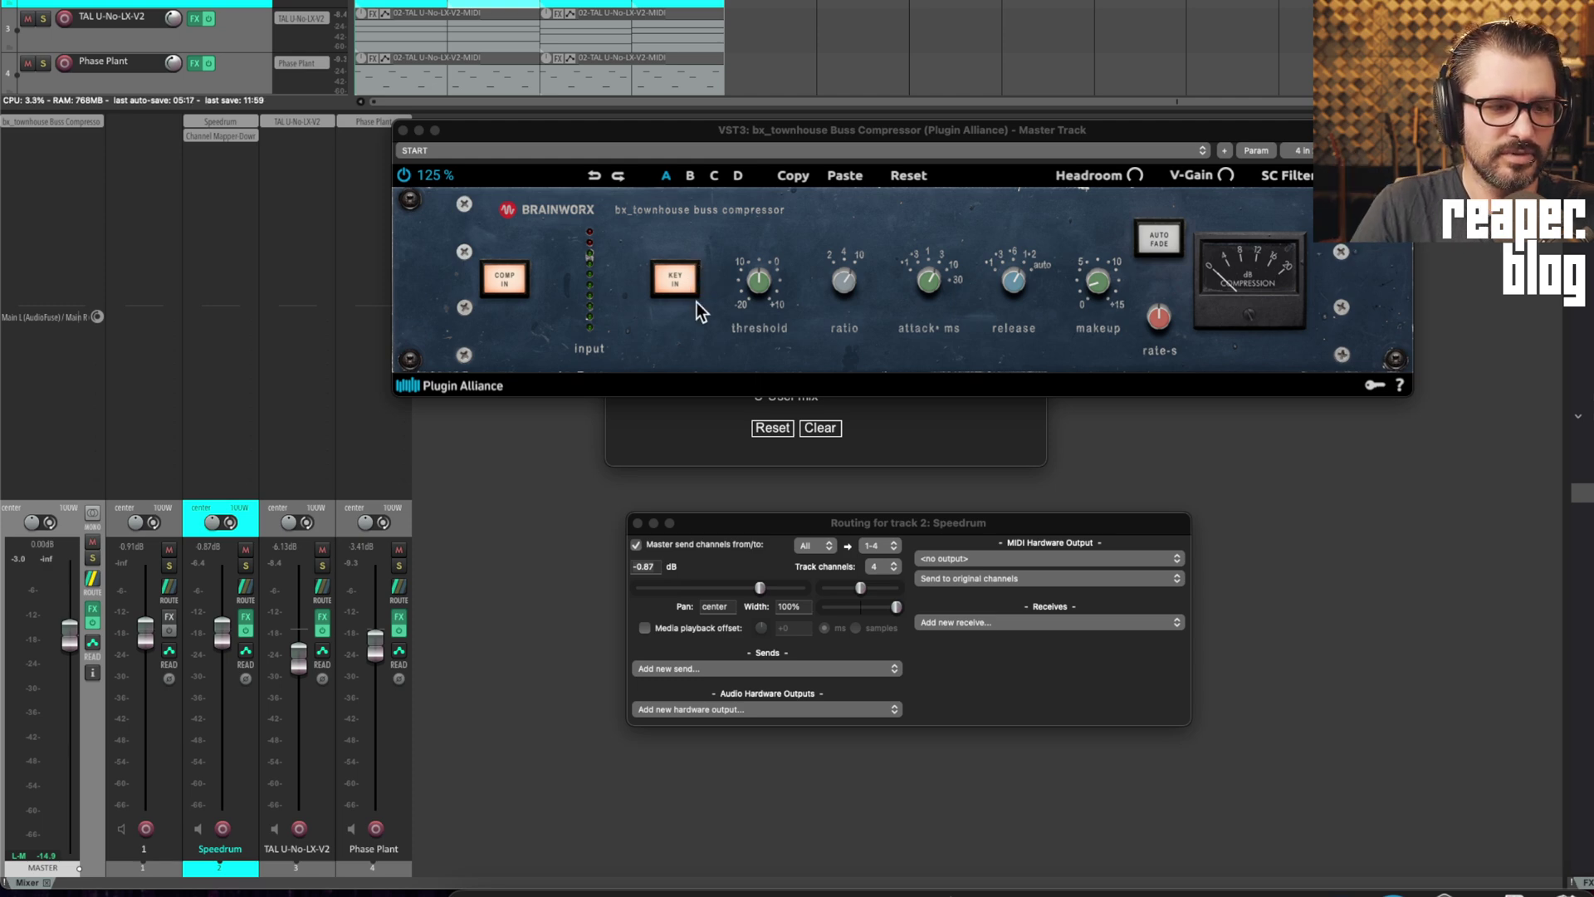
Play the project and pull the bx_townhouse threshold down to -20.0 dB.
key(space)
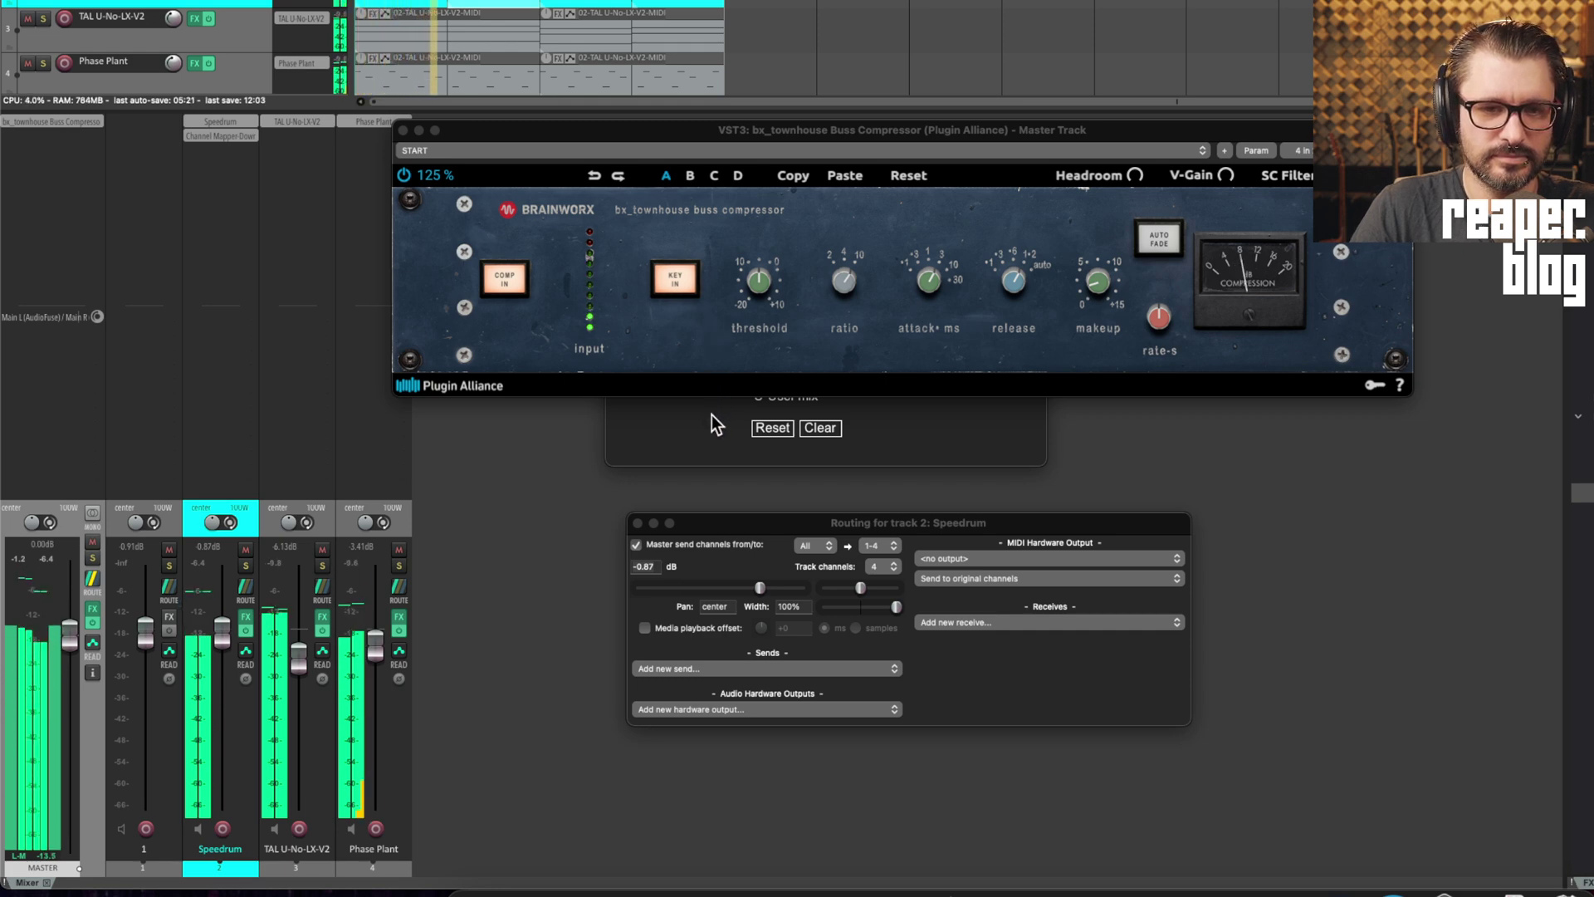
click(758, 287)
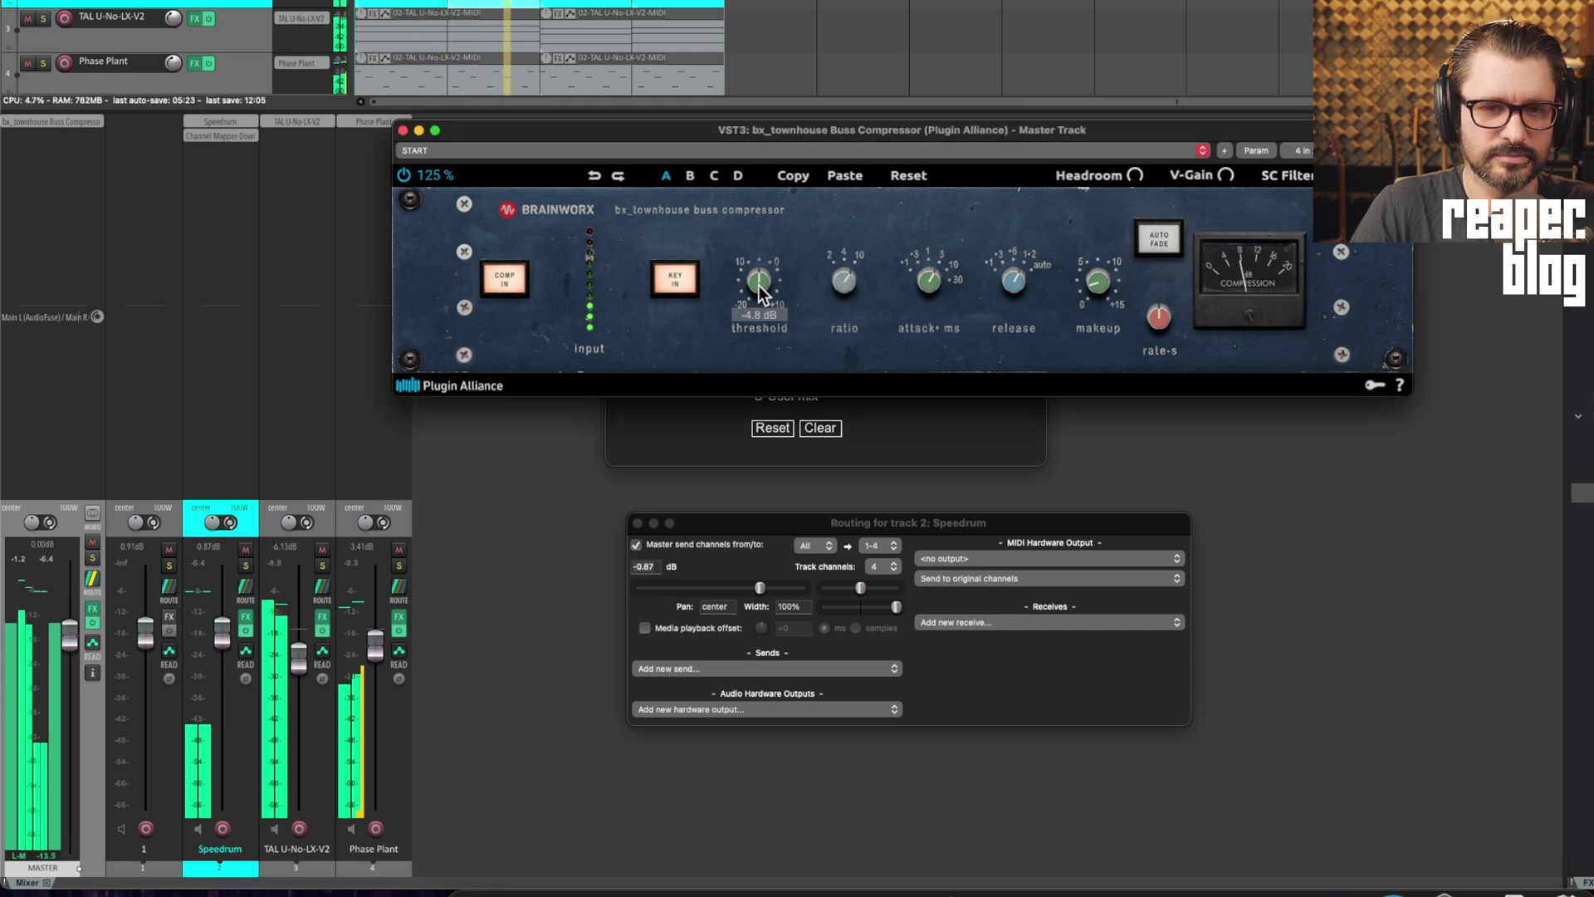
mouse_move(758, 291)
mouse_down()
mouse_move(753, 380)
mouse_move(759, 315)
mouse_up()
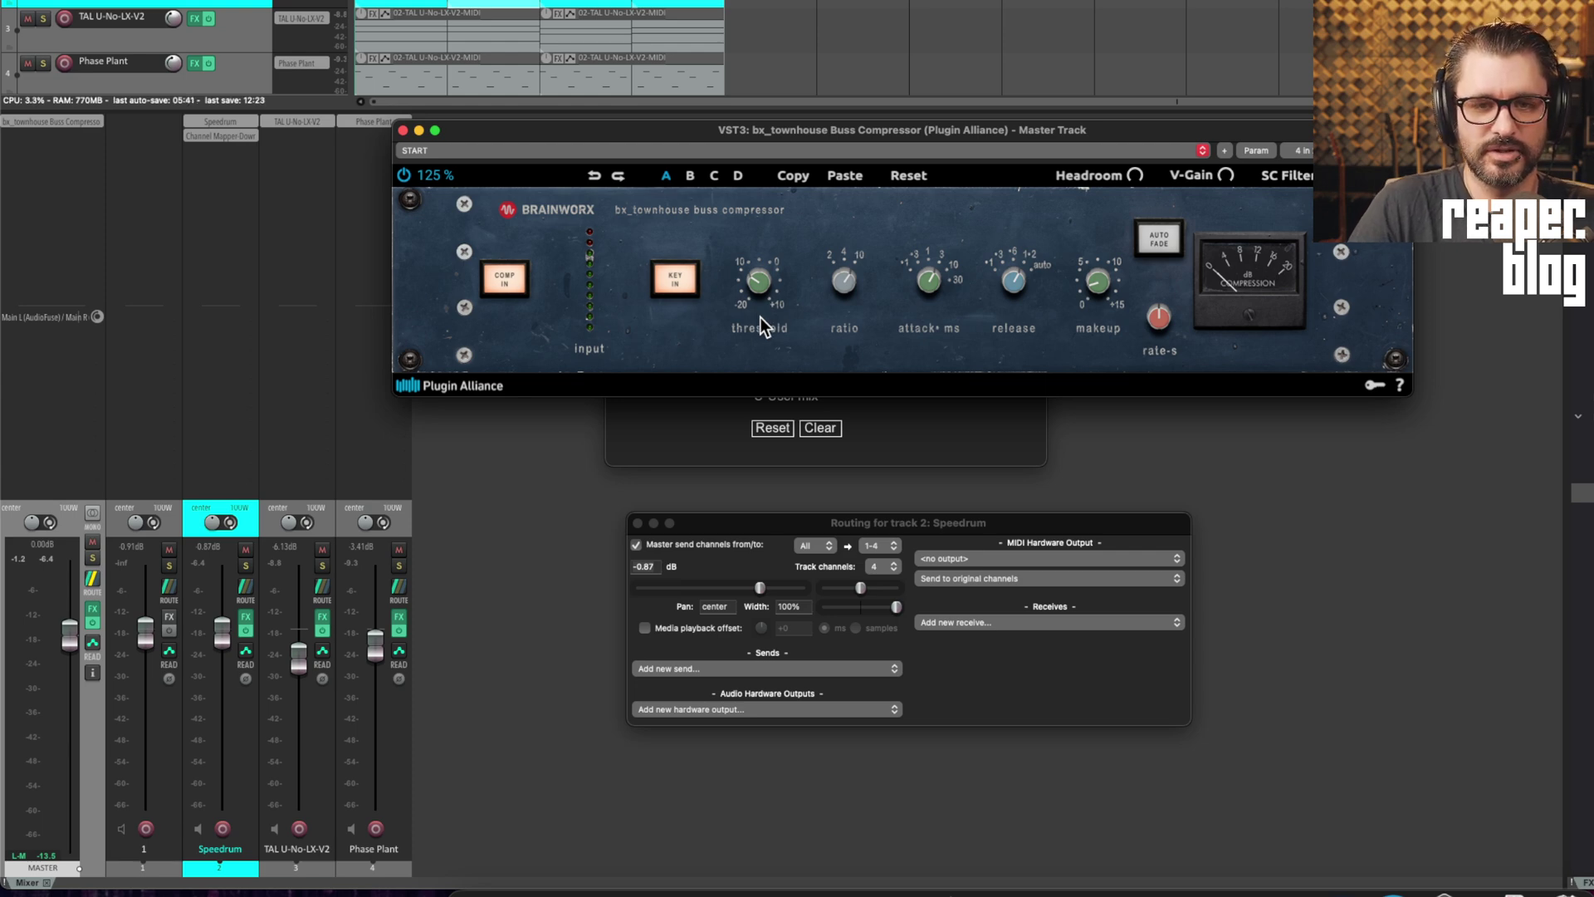
Replay and settle the compressor threshold at about -14.1 dB.
mouse_move(845, 282)
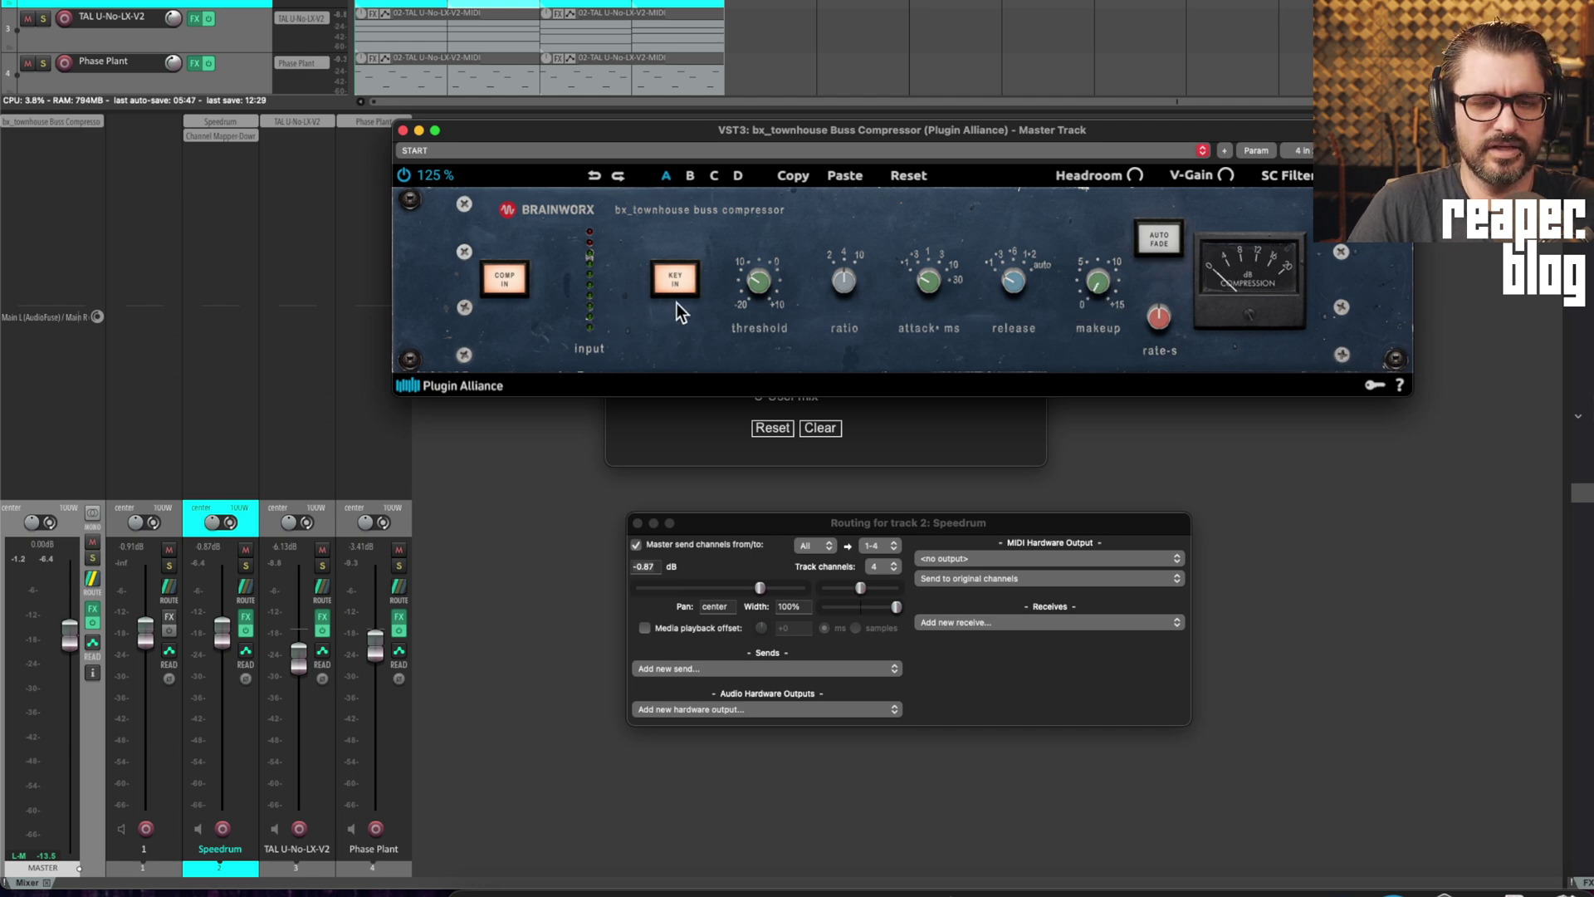
key(space)
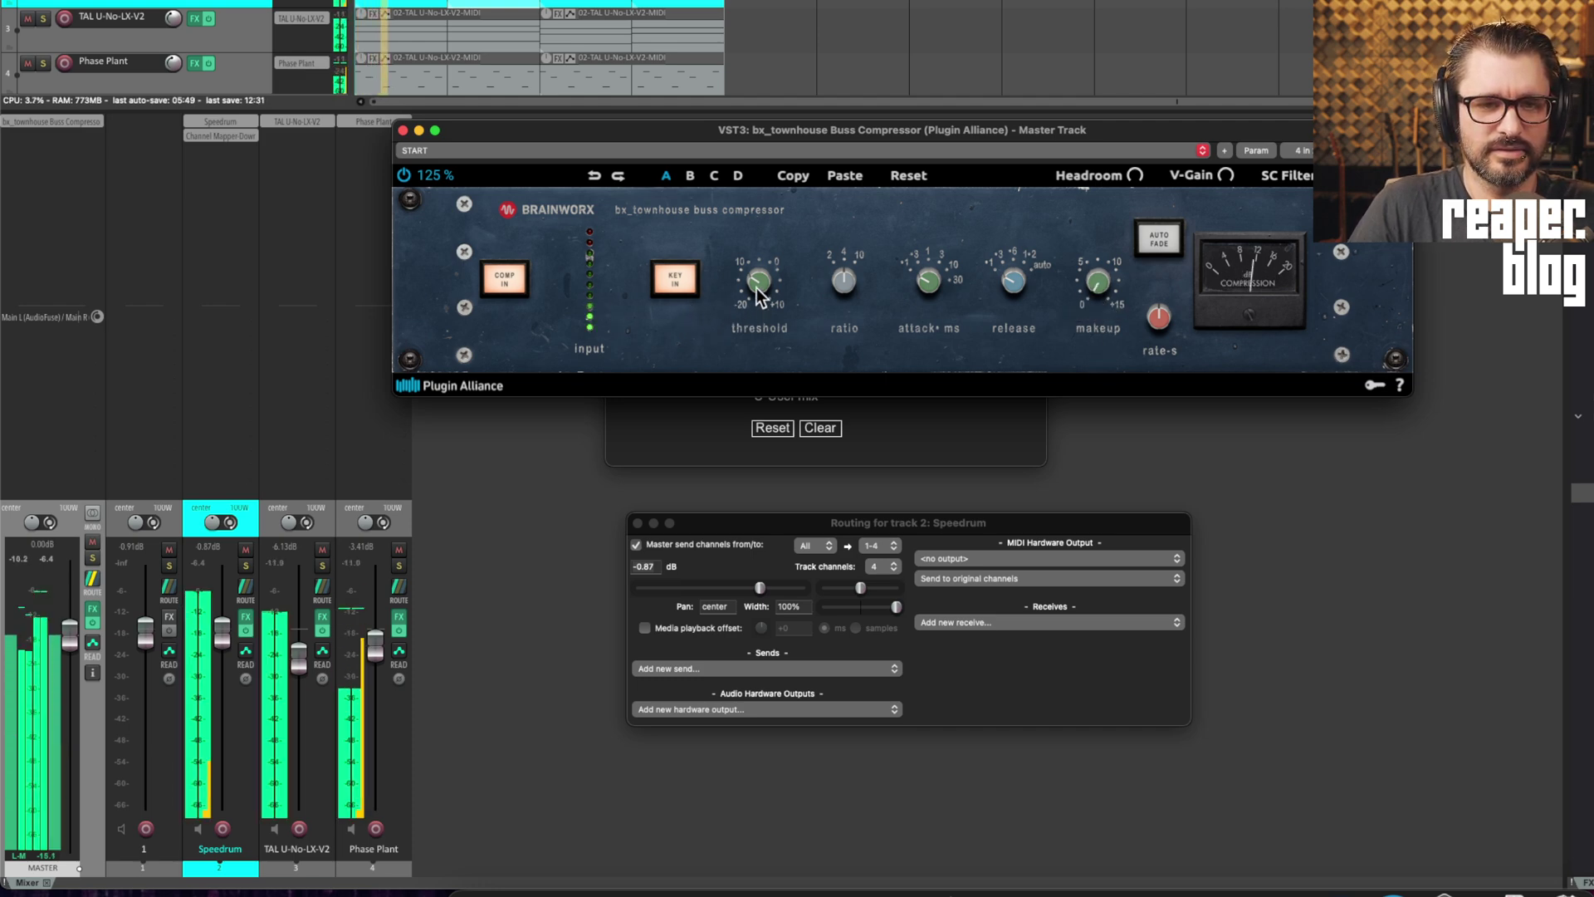
mouse_move(762, 283)
scroll(764, 278, up, 1)
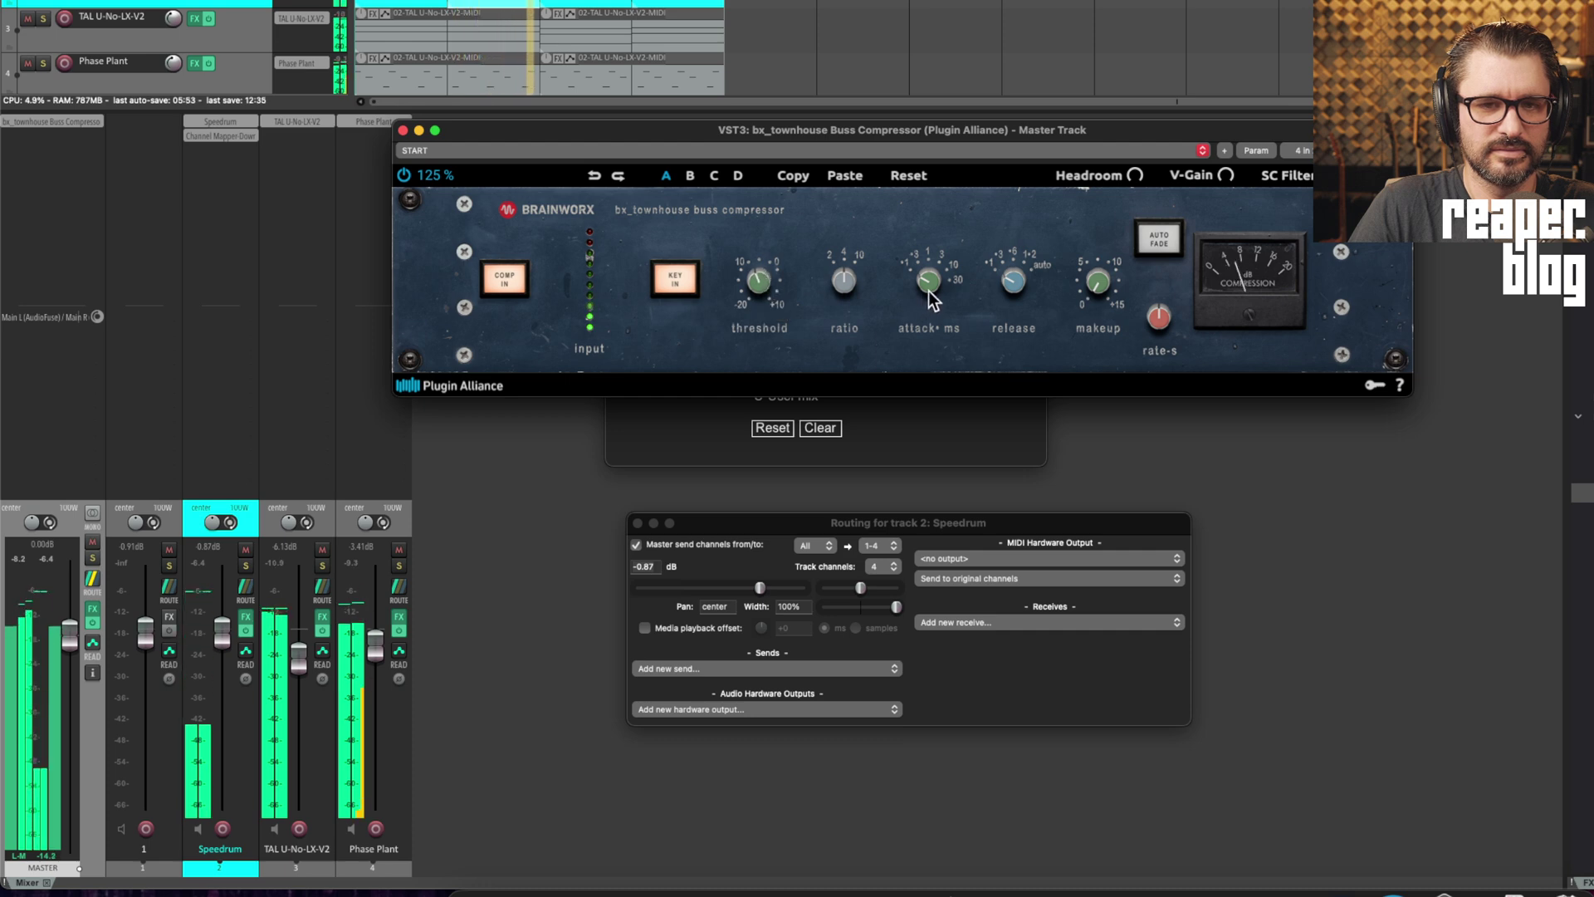
mouse_move(928, 280)
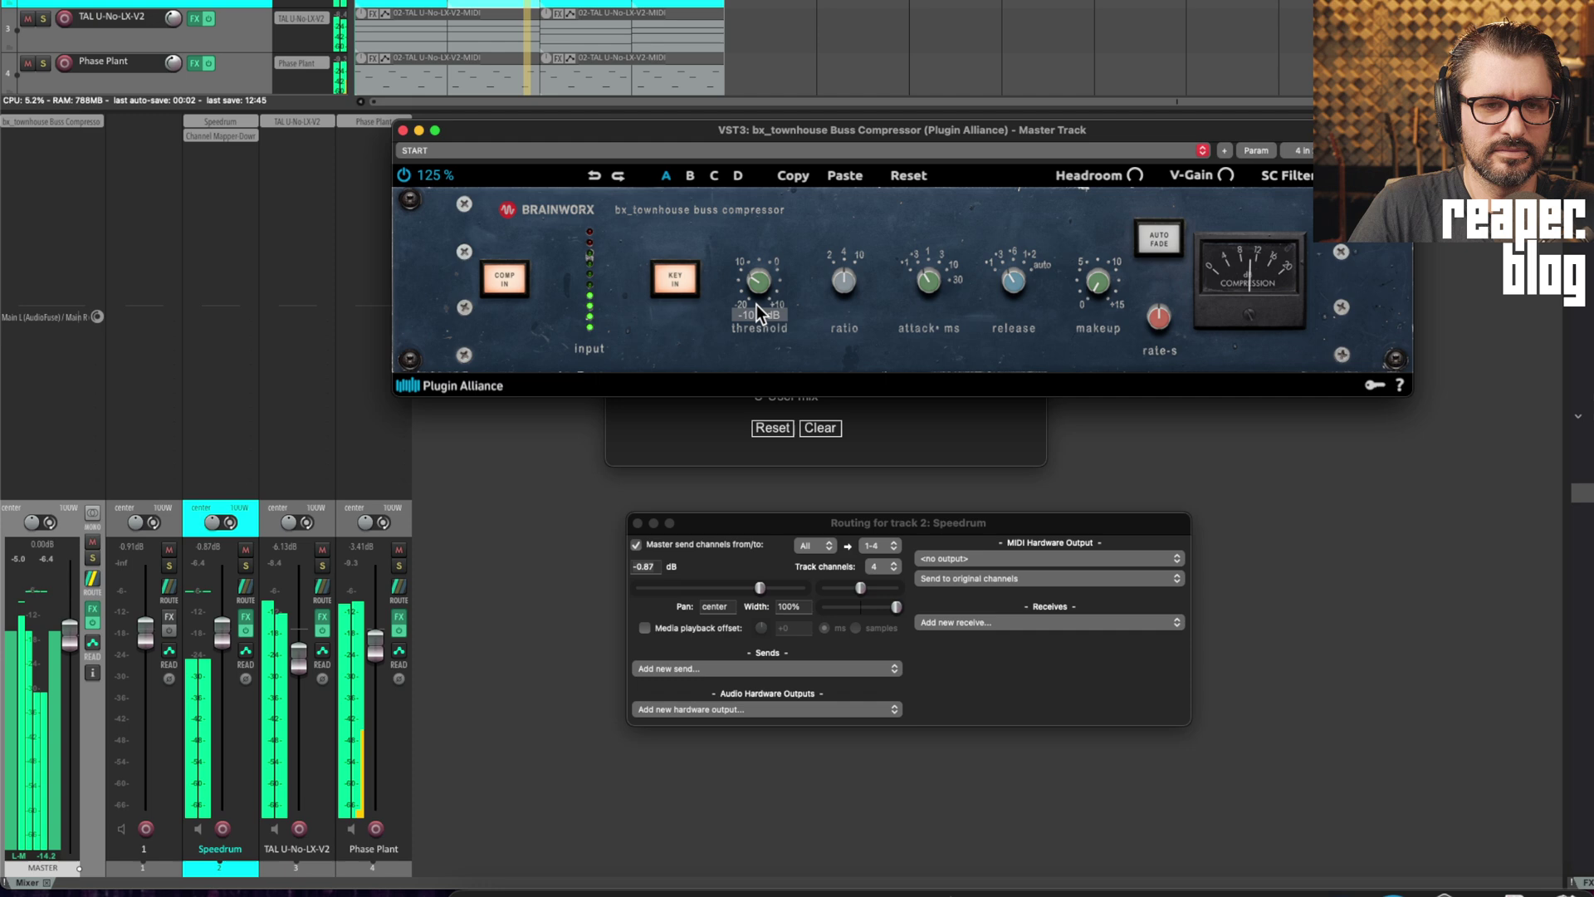
drag(756, 306, 754, 321)
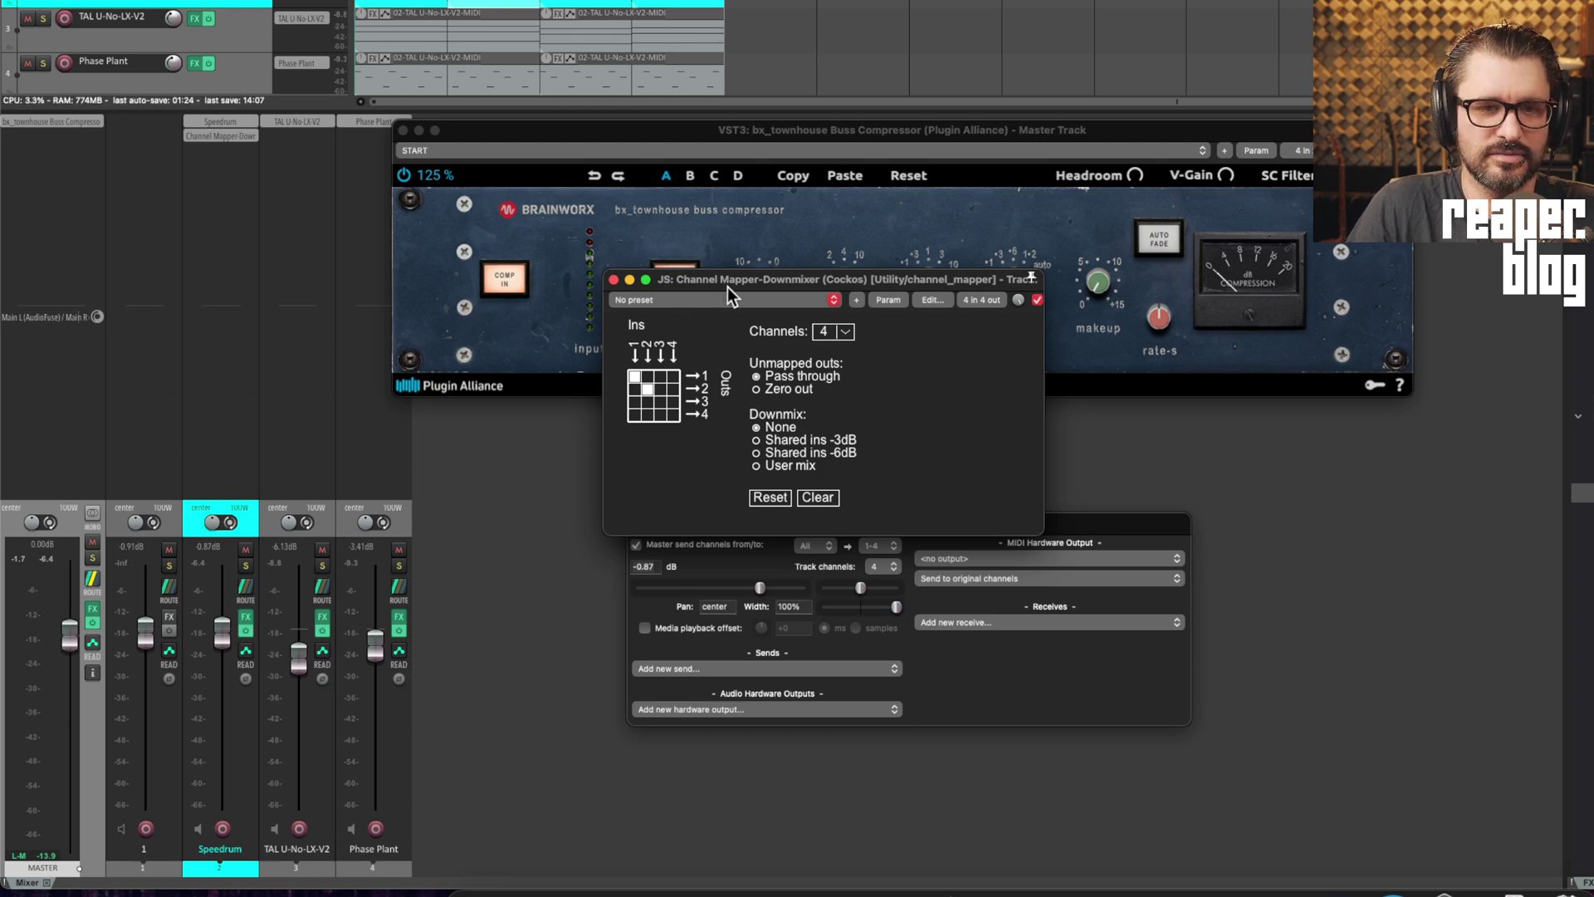
Set Channel Mapper unmapped outs to Zero out and map input 1→output 3, input 2→output 4.
drag(727, 287, 719, 285)
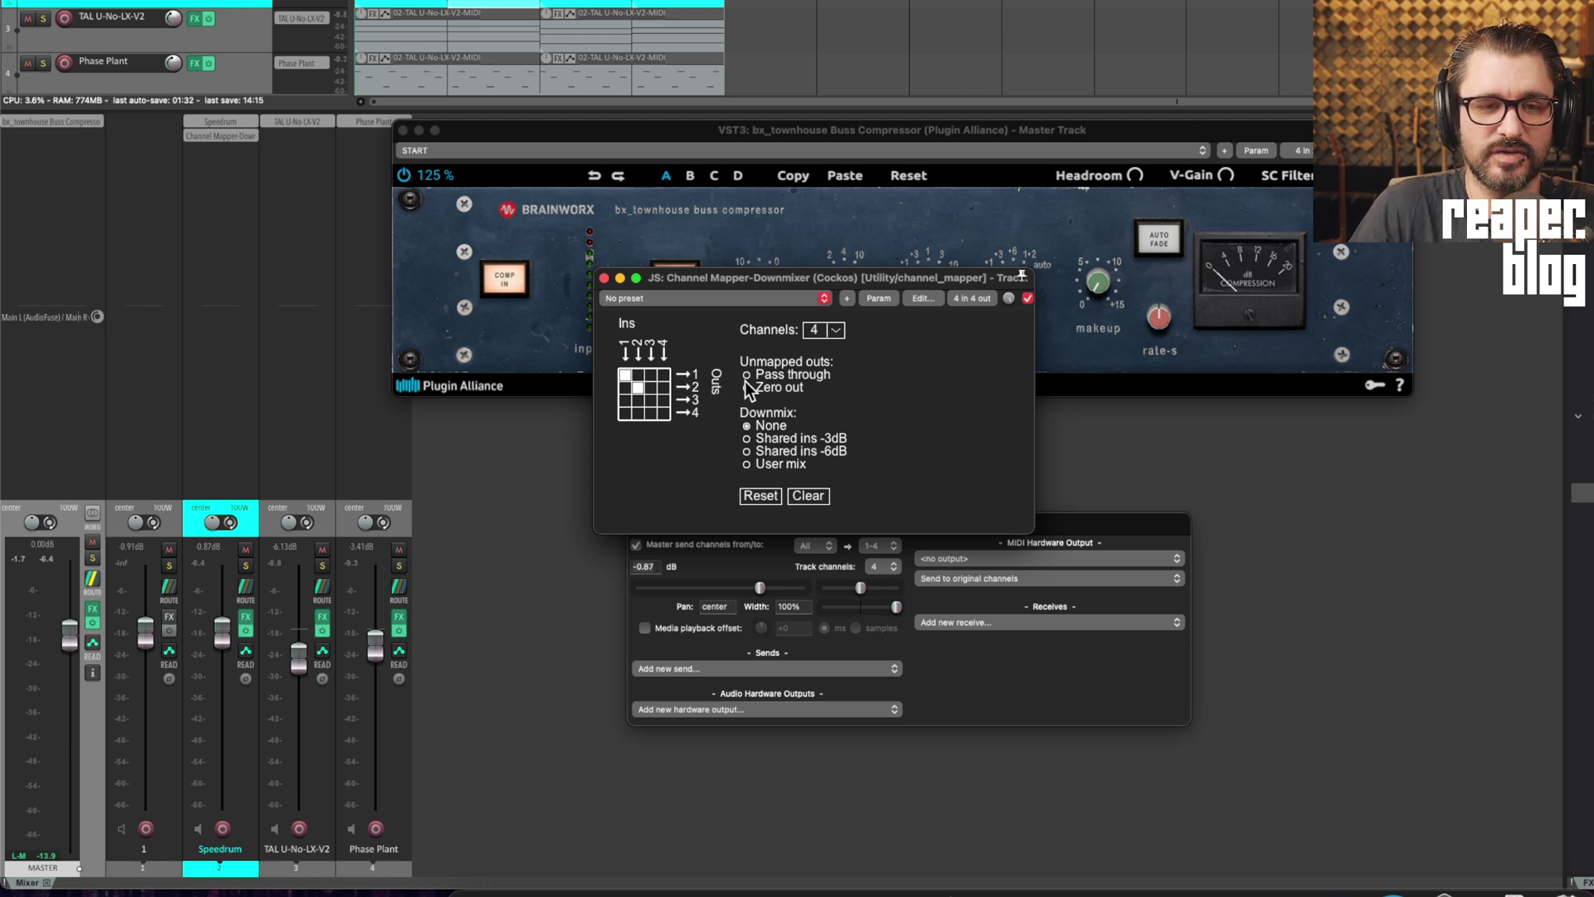
click(747, 386)
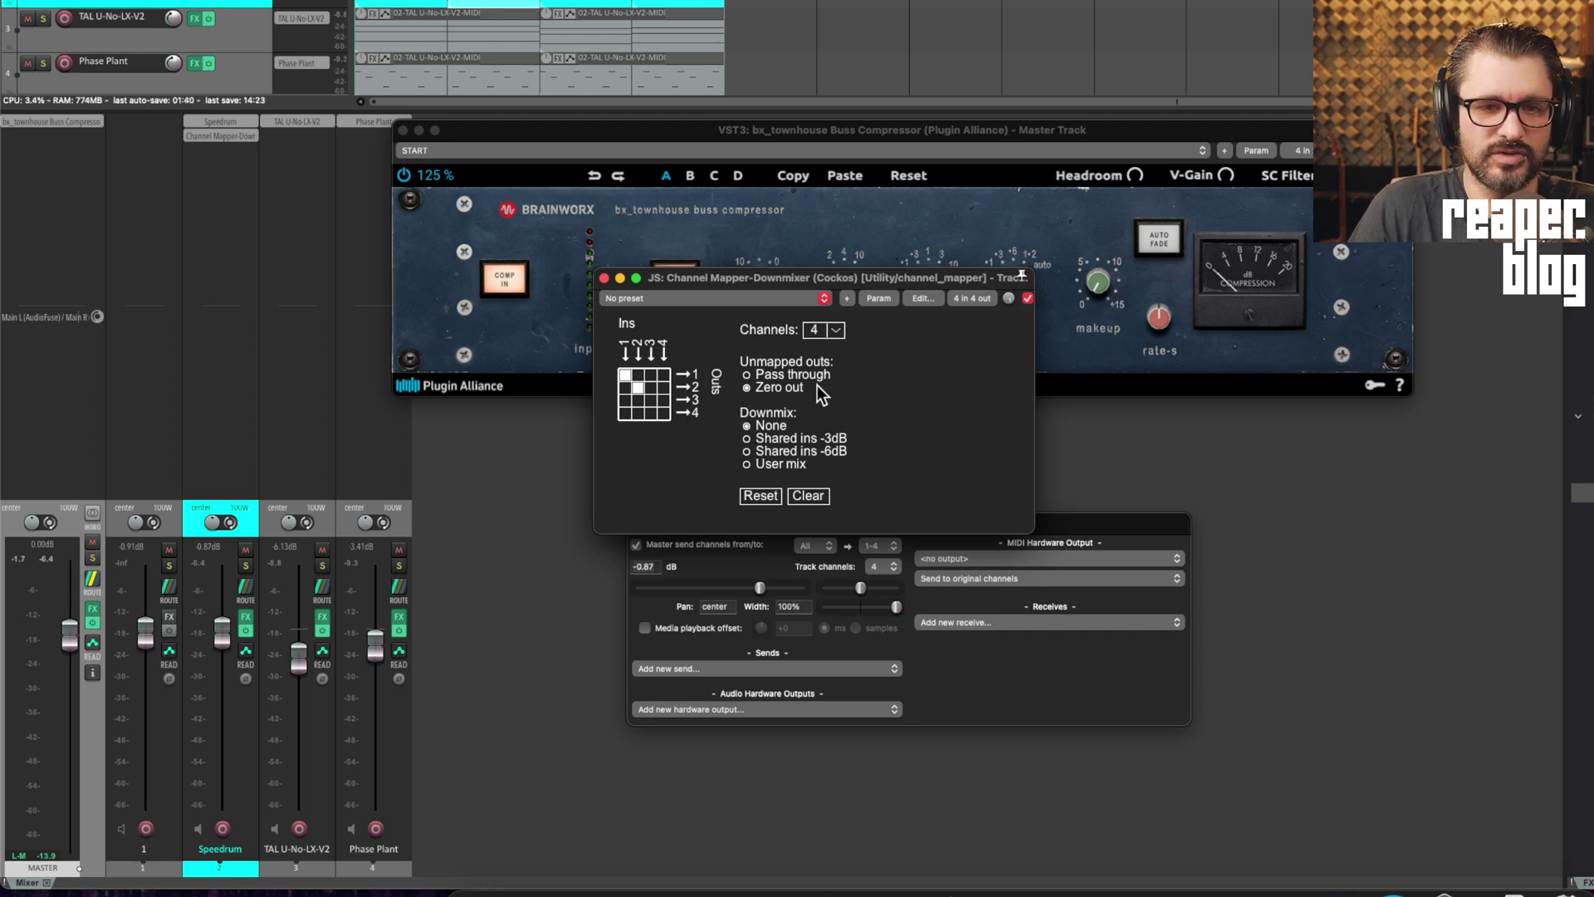
click(625, 400)
click(638, 414)
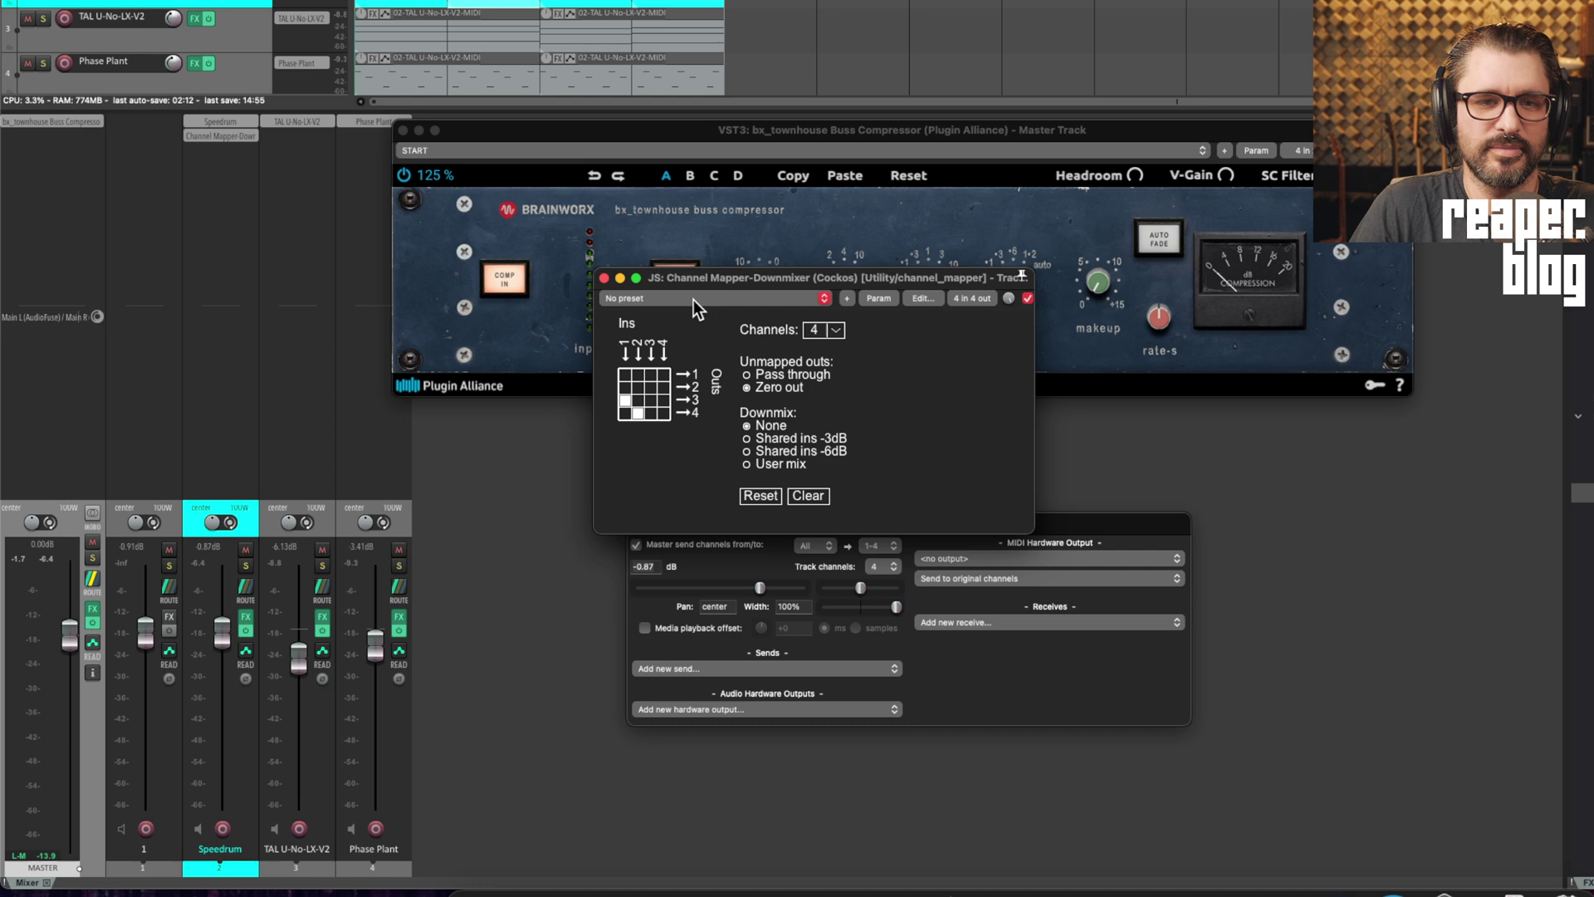
Audition the sidechain, then add the input 1→output 1 mapping in the Channel Mapper.
drag(731, 281, 723, 382)
key(space)
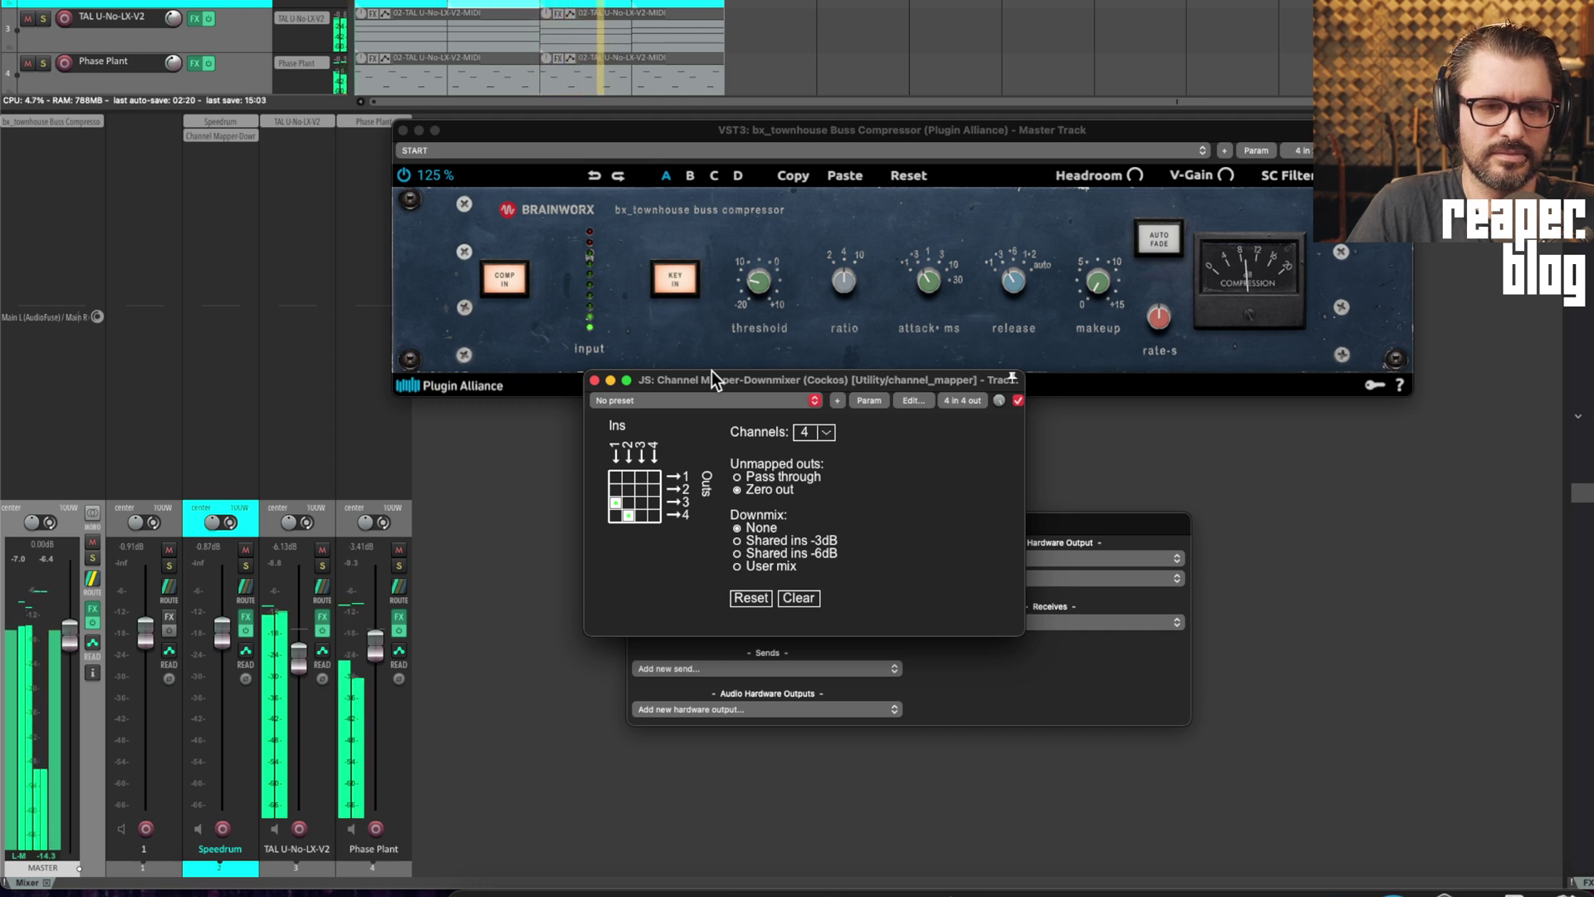
key(space)
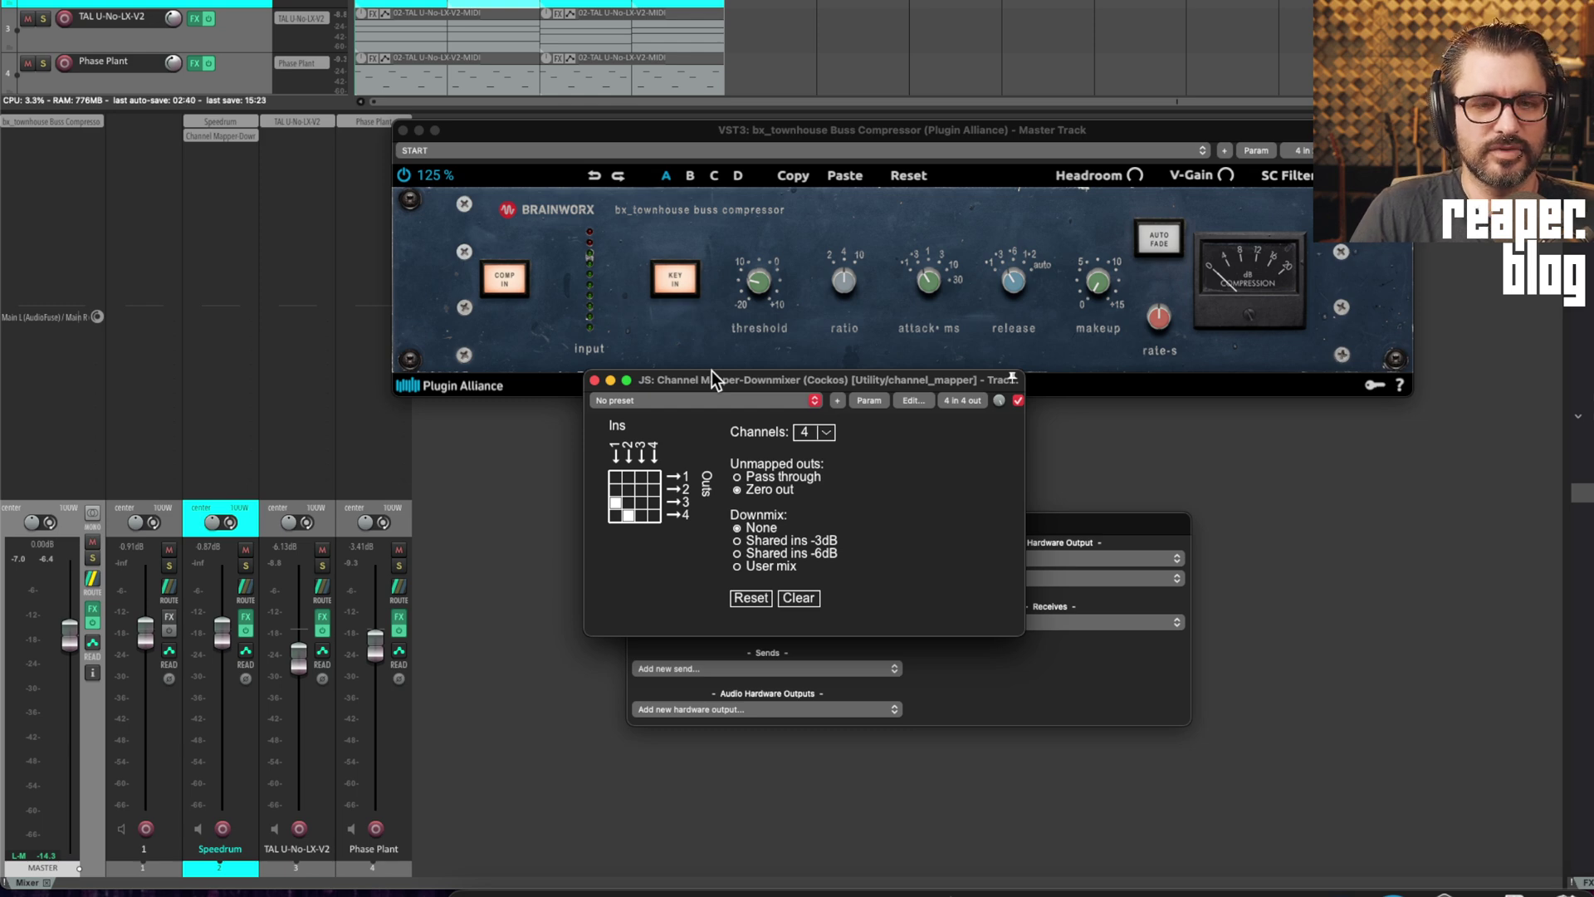
drag(710, 374, 799, 276)
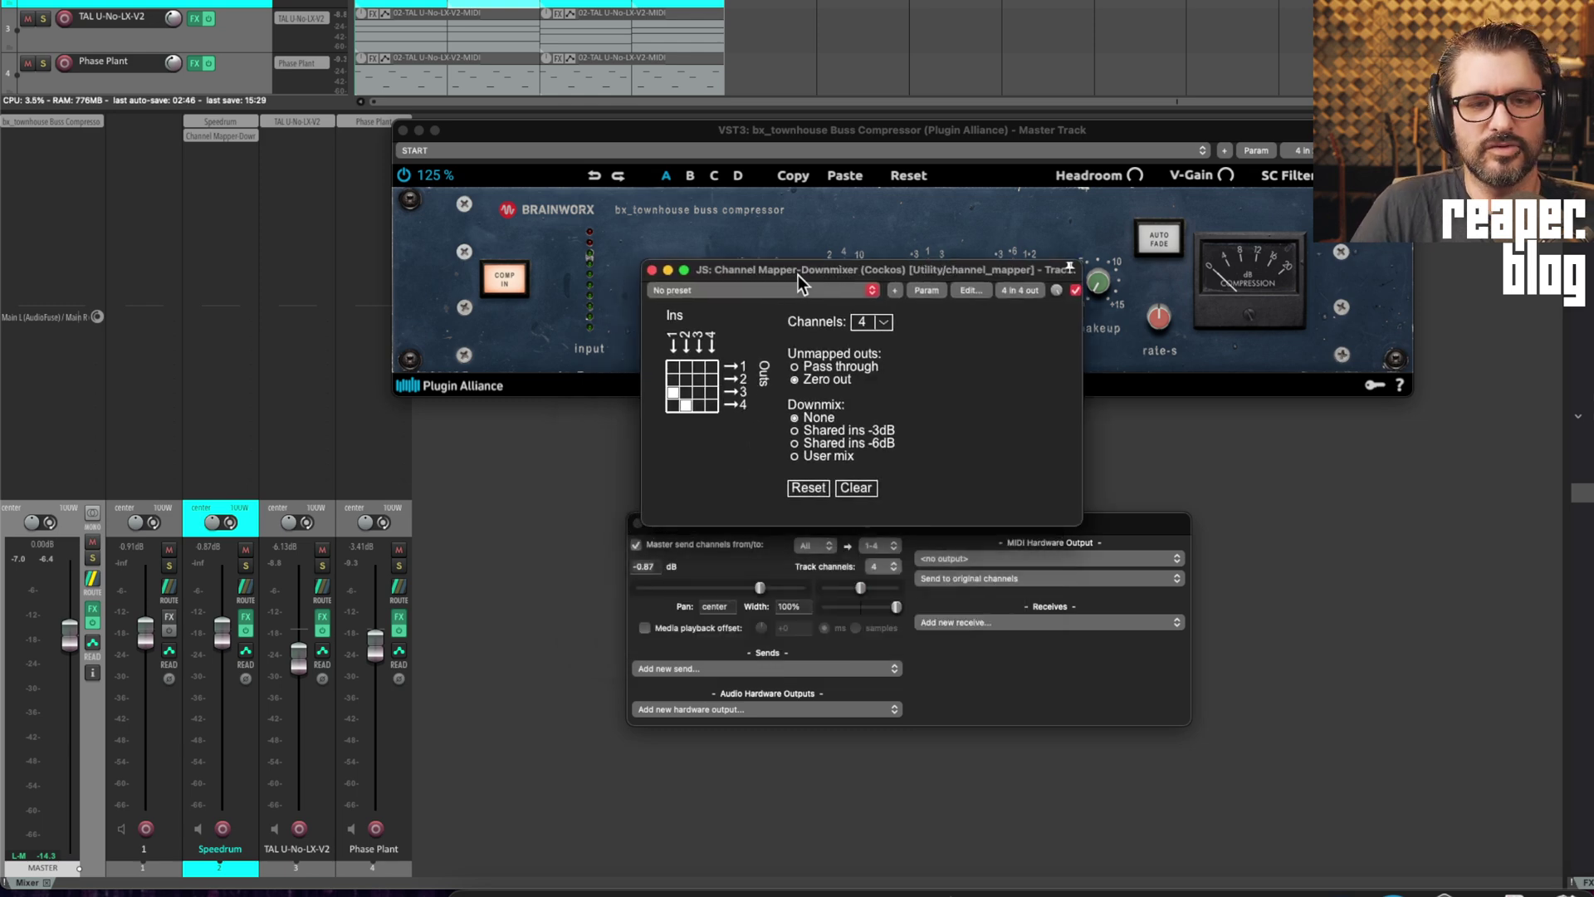
click(674, 368)
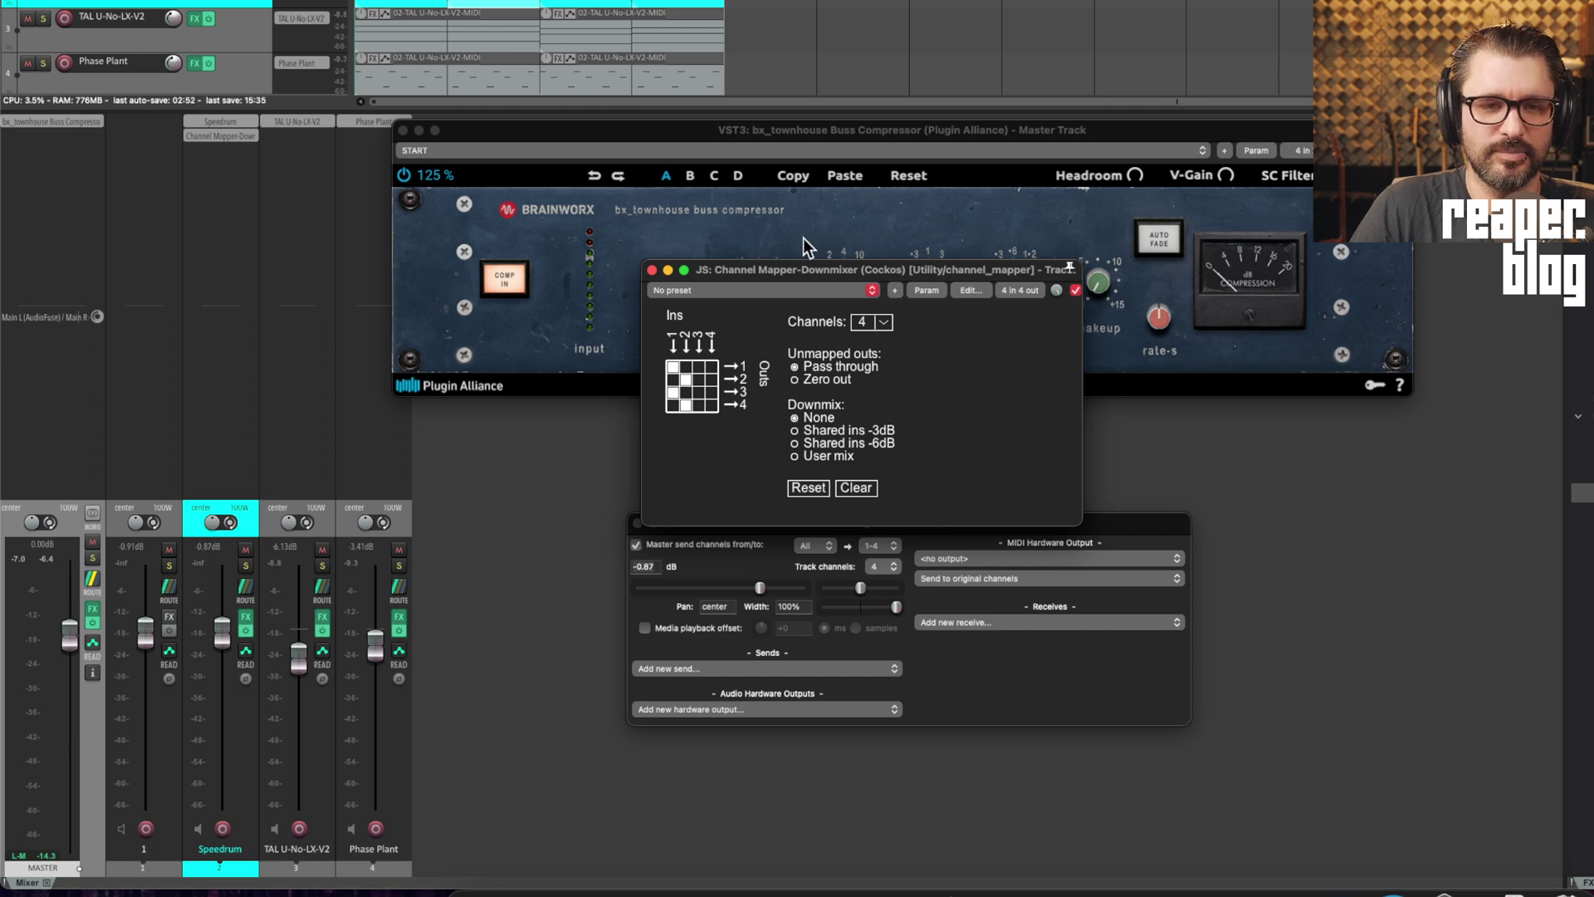
drag(804, 267, 785, 230)
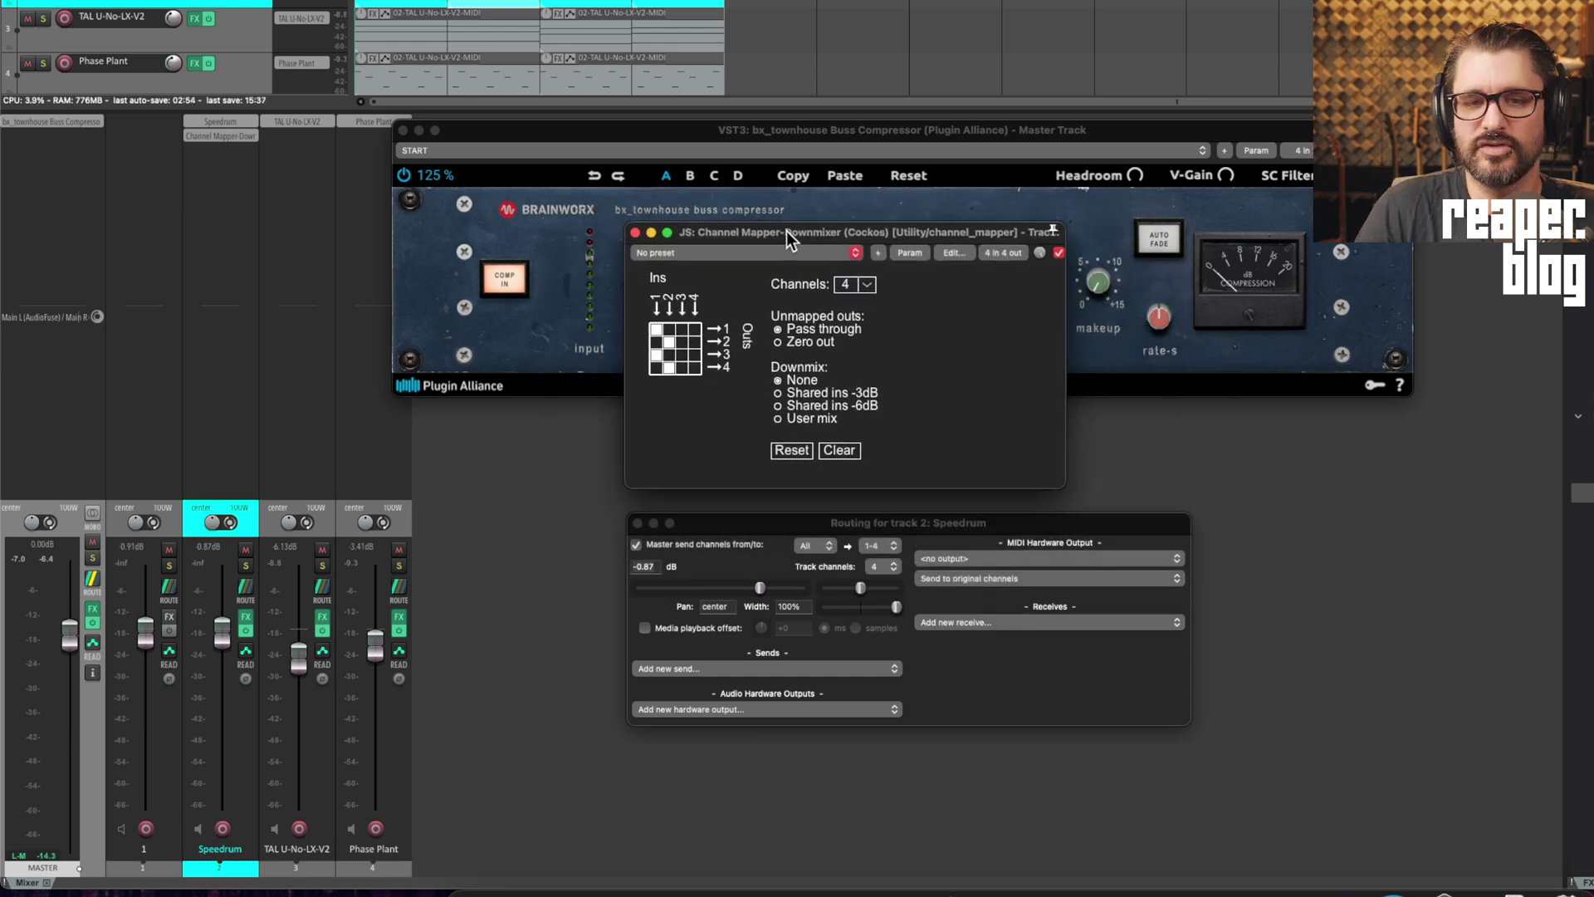
Route Speedrum's Output 01 L to track channel 4 in its output pin mapping.
click(636, 234)
click(232, 121)
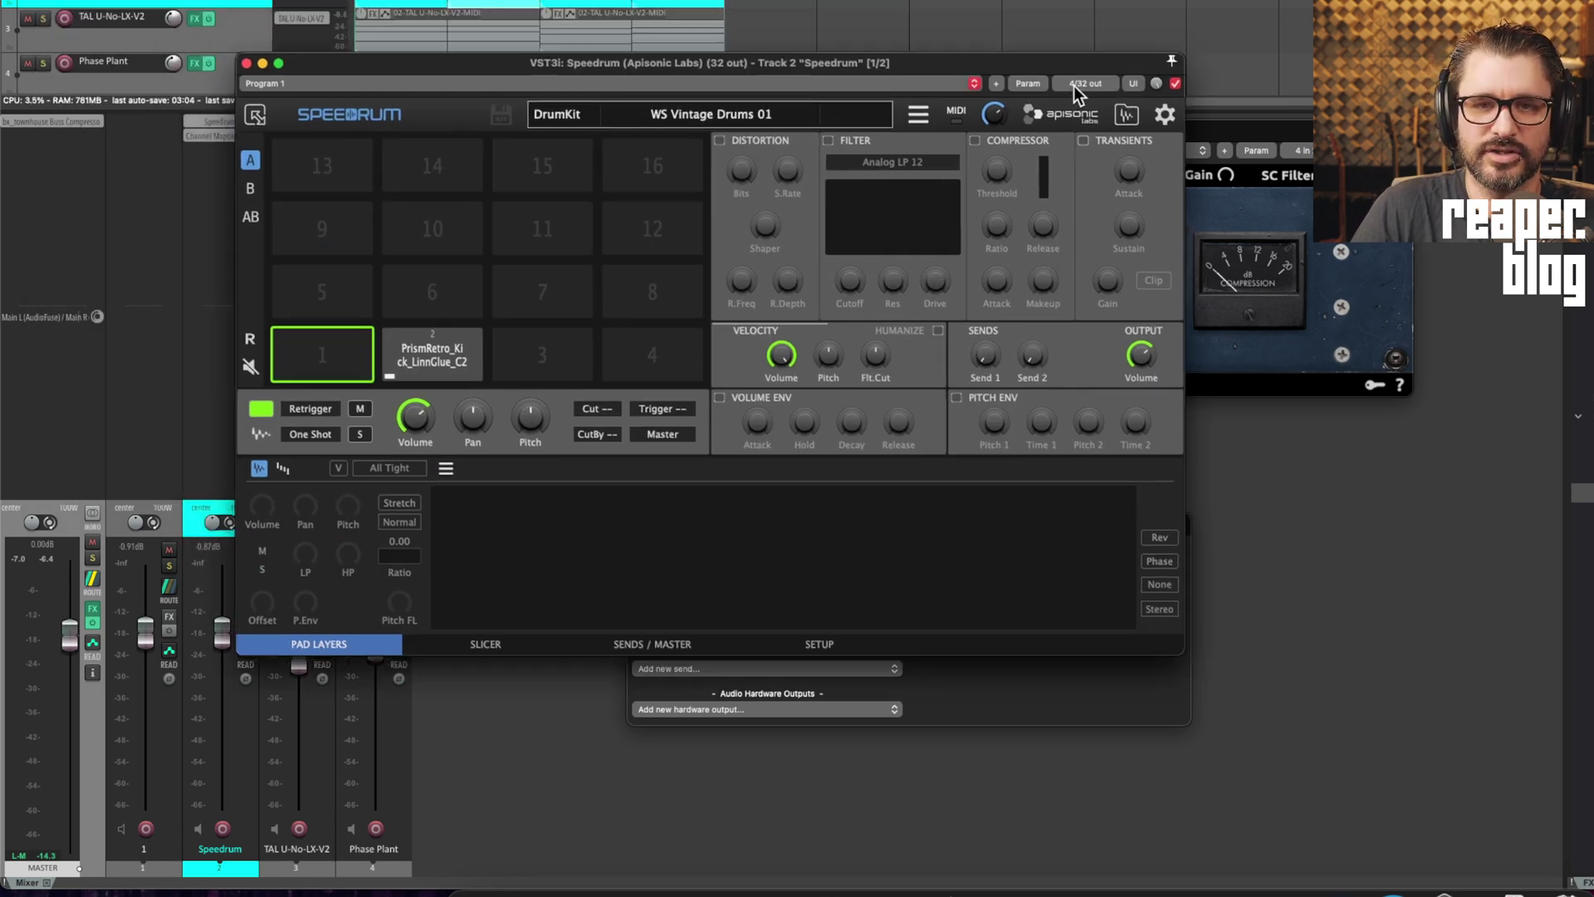
click(1074, 87)
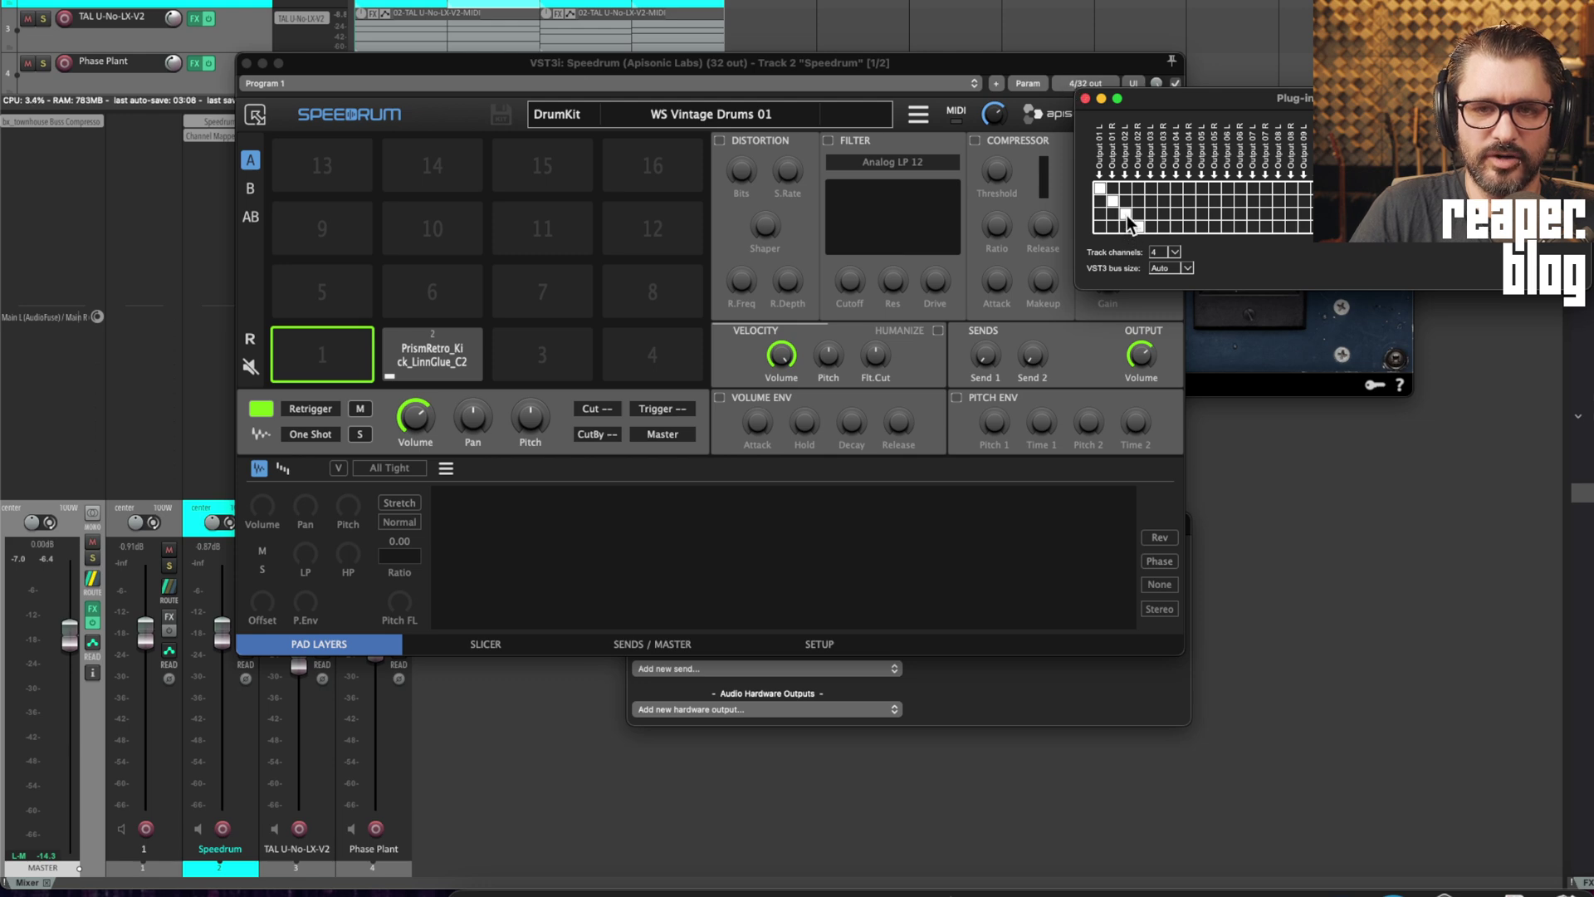
click(1101, 214)
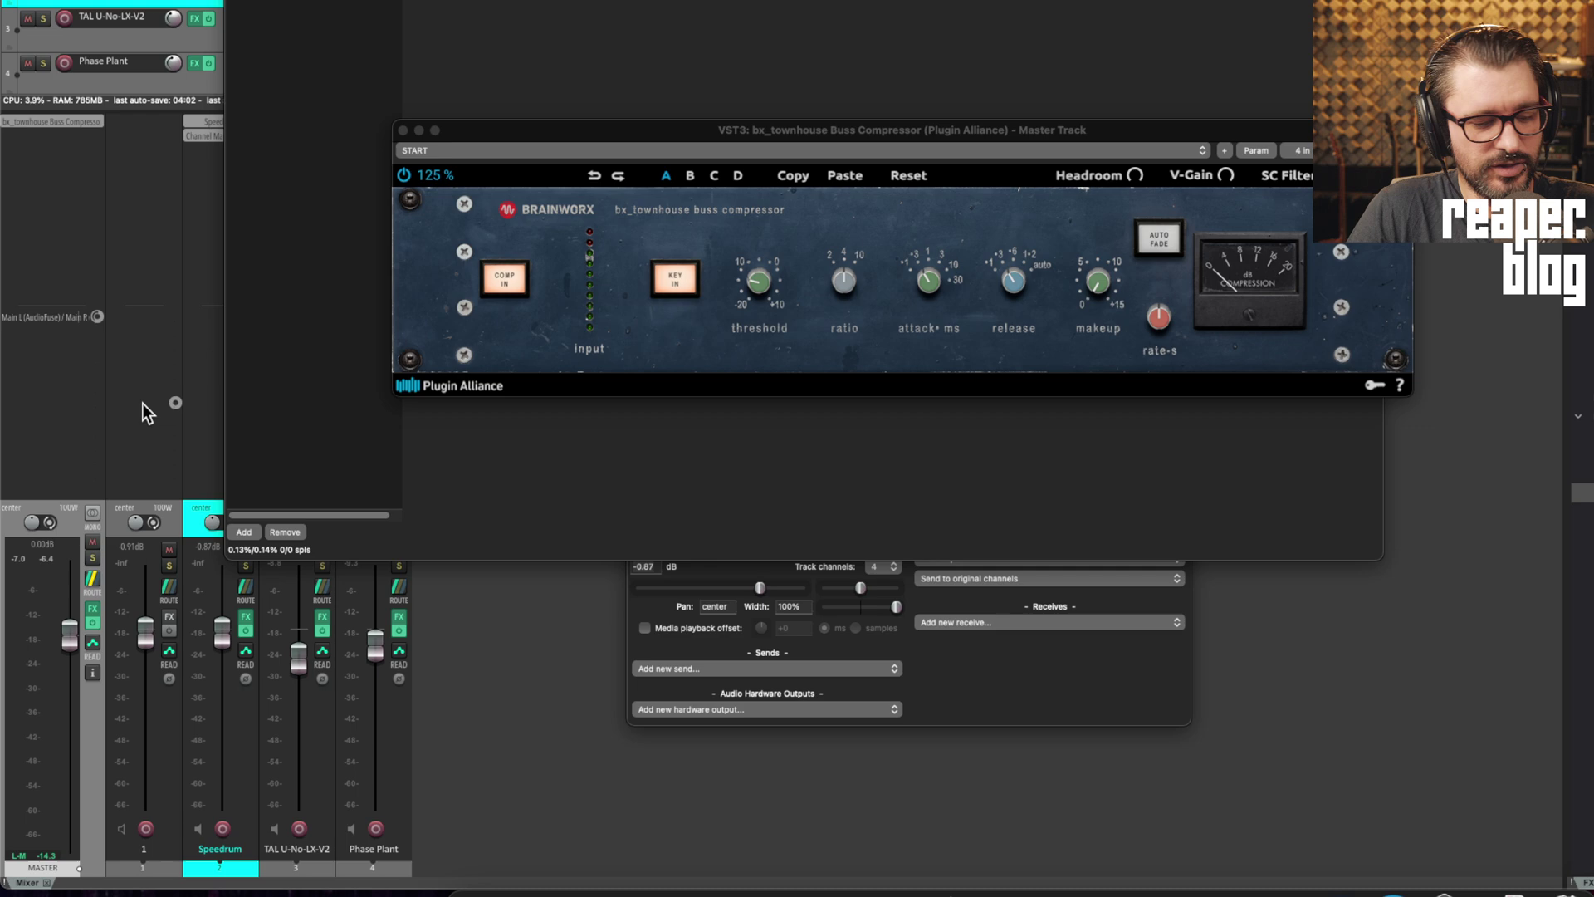
Add ReaEQ to the master chain before bx_townhouse, check its pins, and close the windows.
key(ctrl+shift+e)
drag(307, 15, 308, 1)
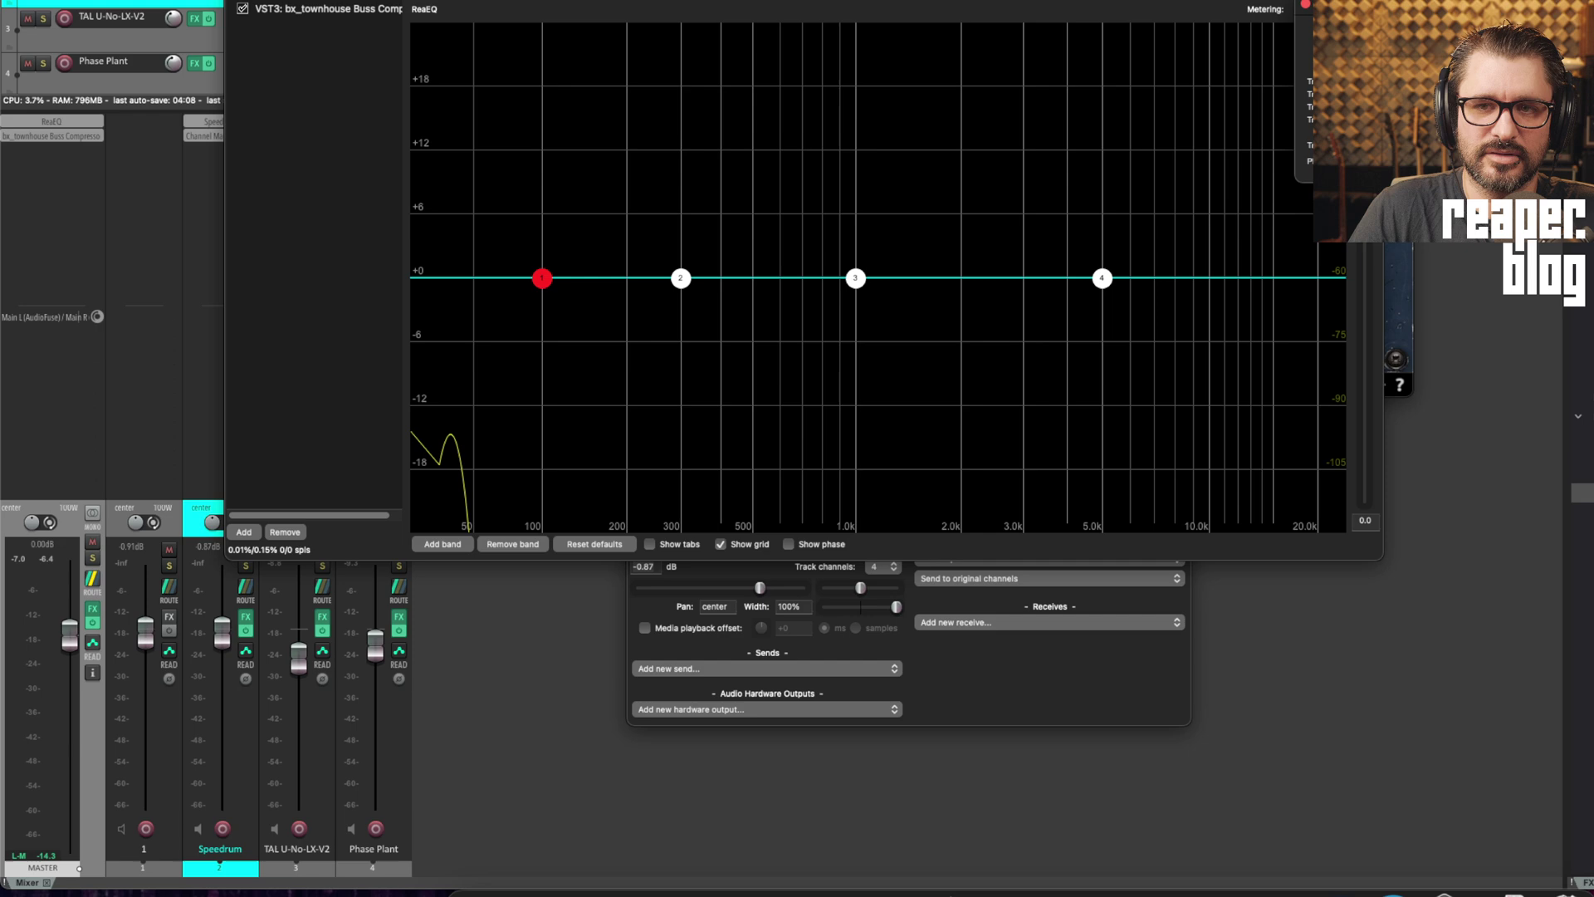
click(1336, 9)
drag(968, 176, 954, 244)
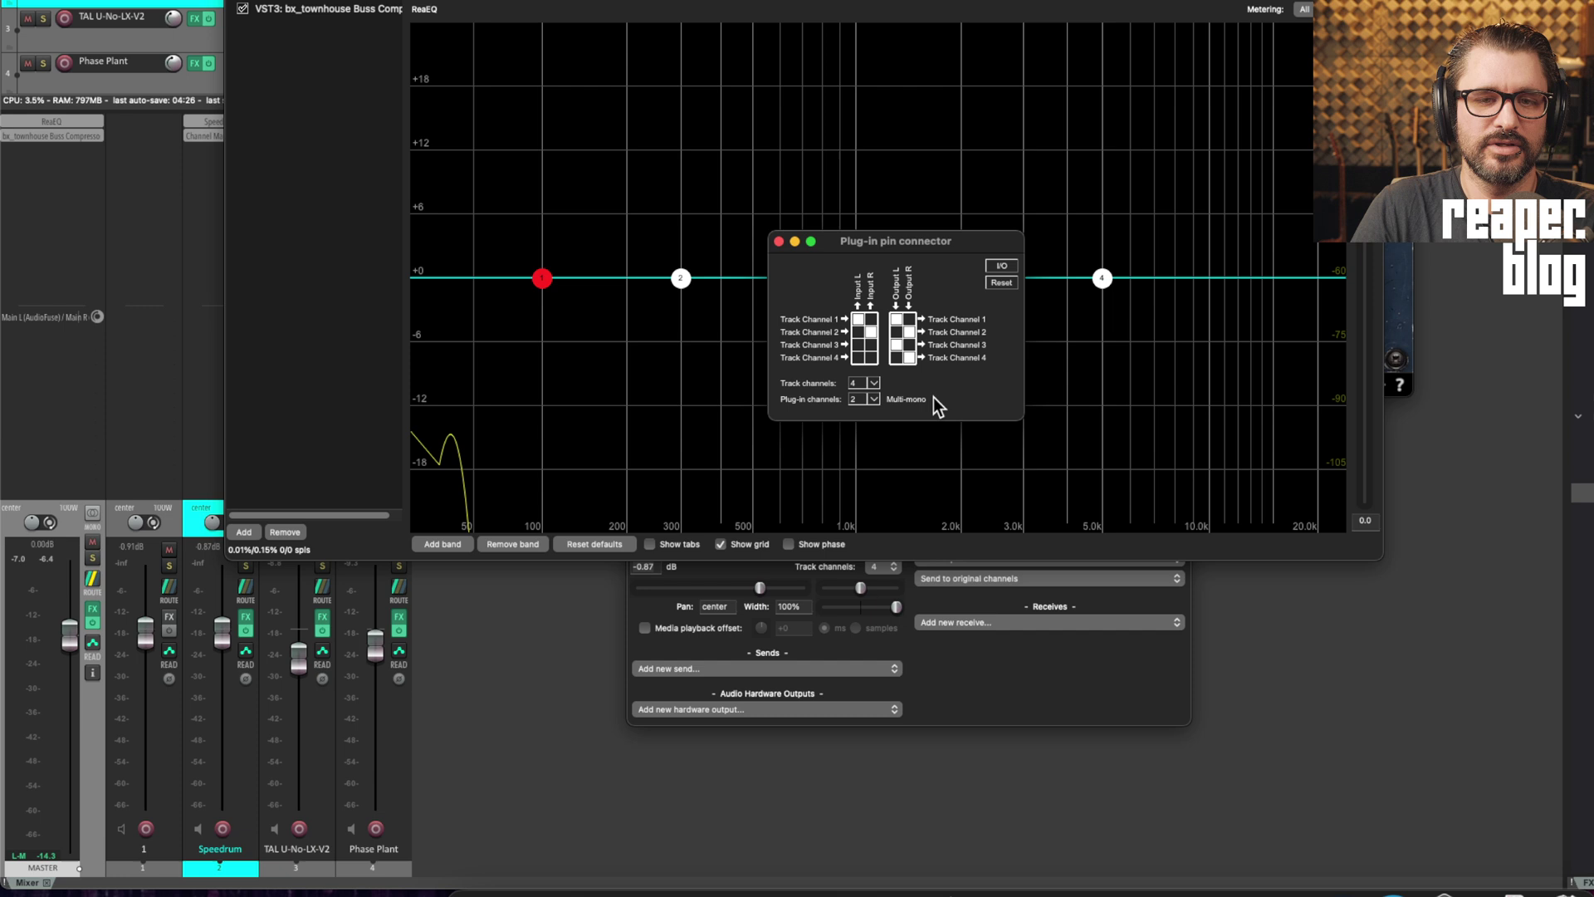
click(1417, 259)
click(1408, 264)
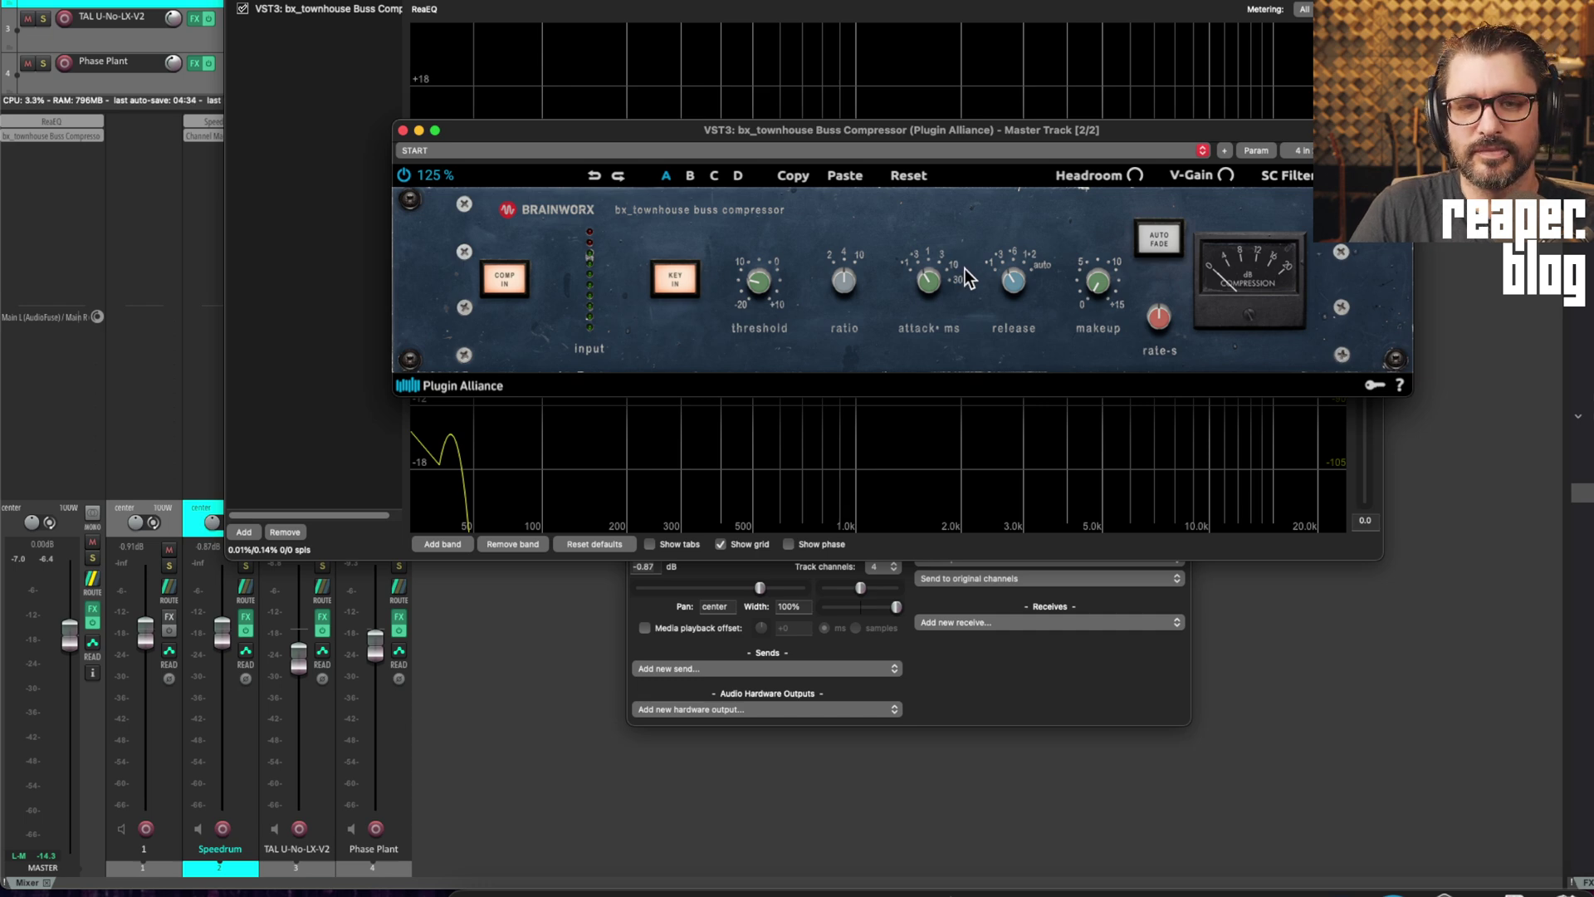
drag(624, 128, 880, 154)
click(659, 157)
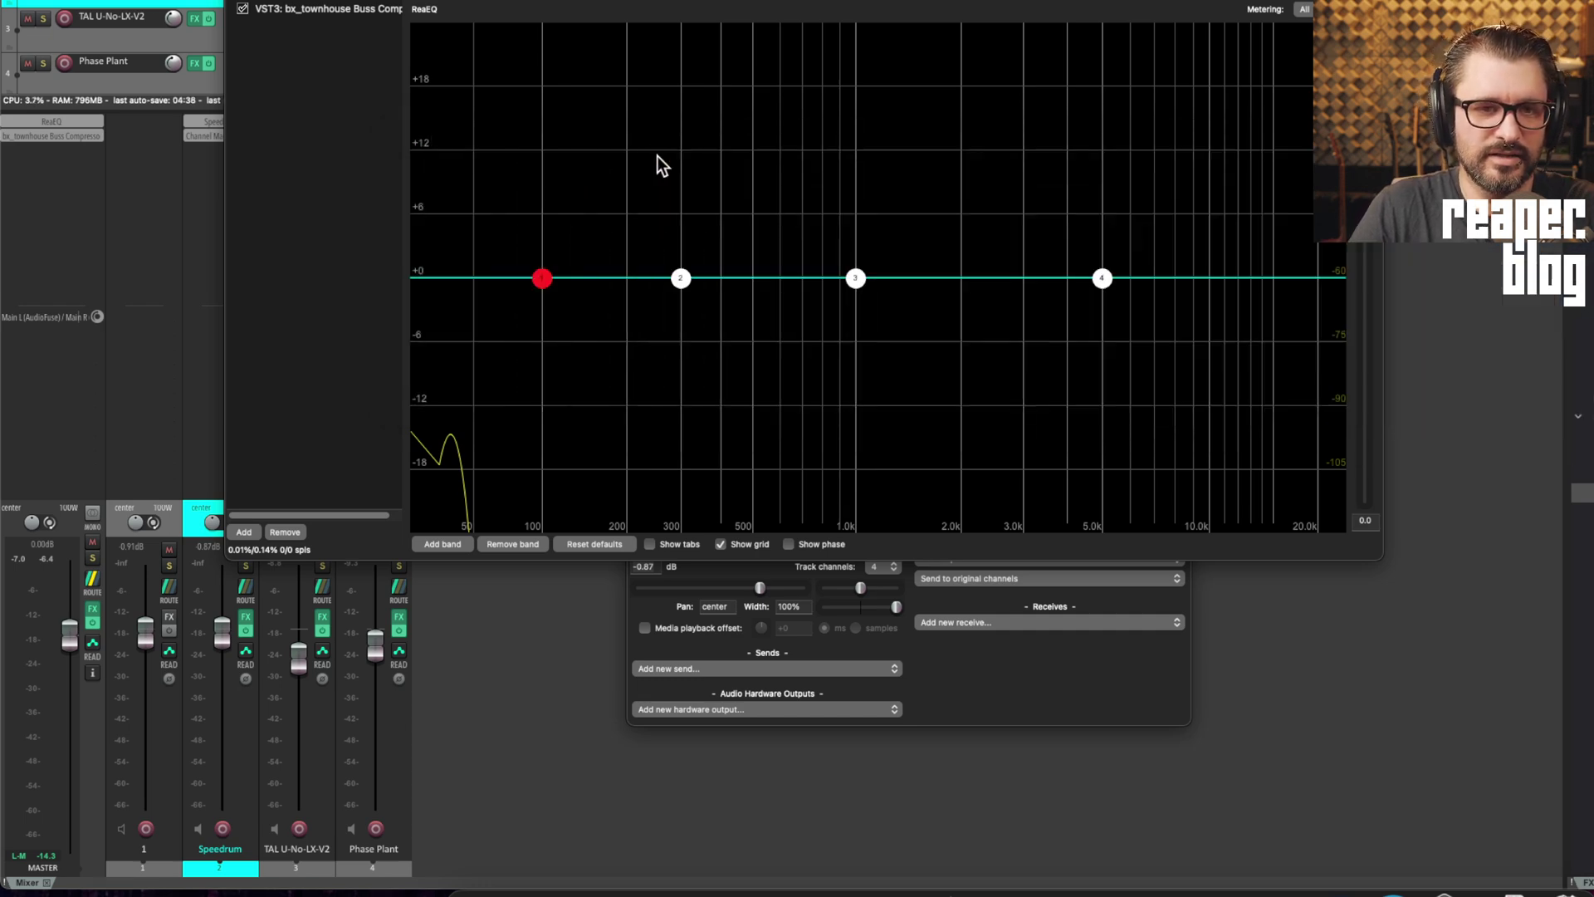
Remove ReaEQ from the master FX chain and reopen Speedrum's Channel Mapper.
click(287, 531)
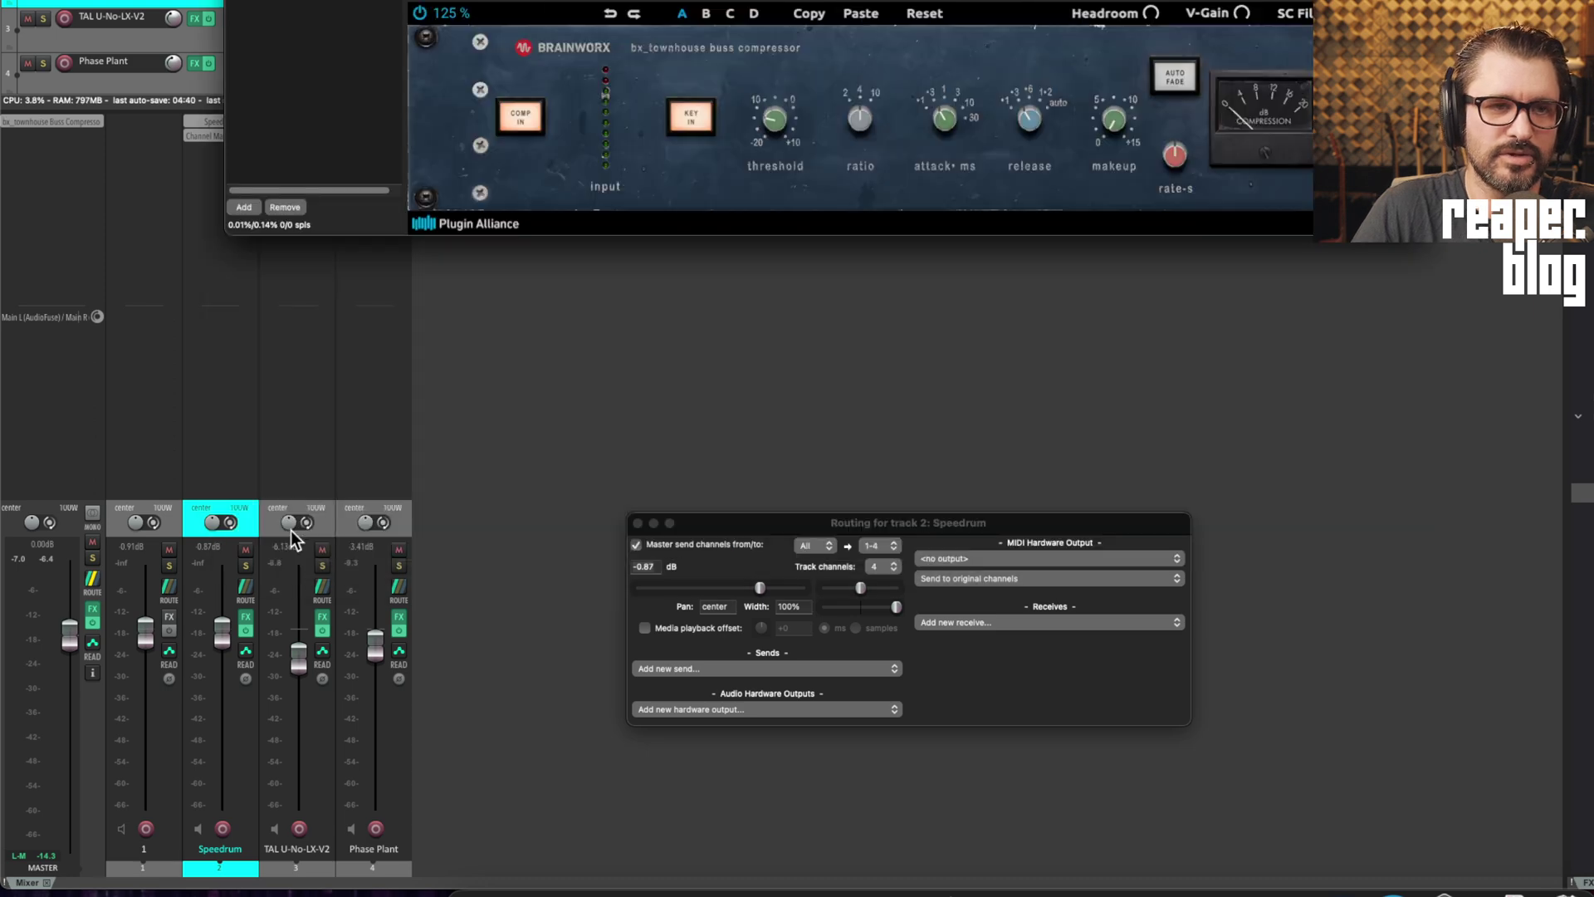
drag(423, 1, 685, 302)
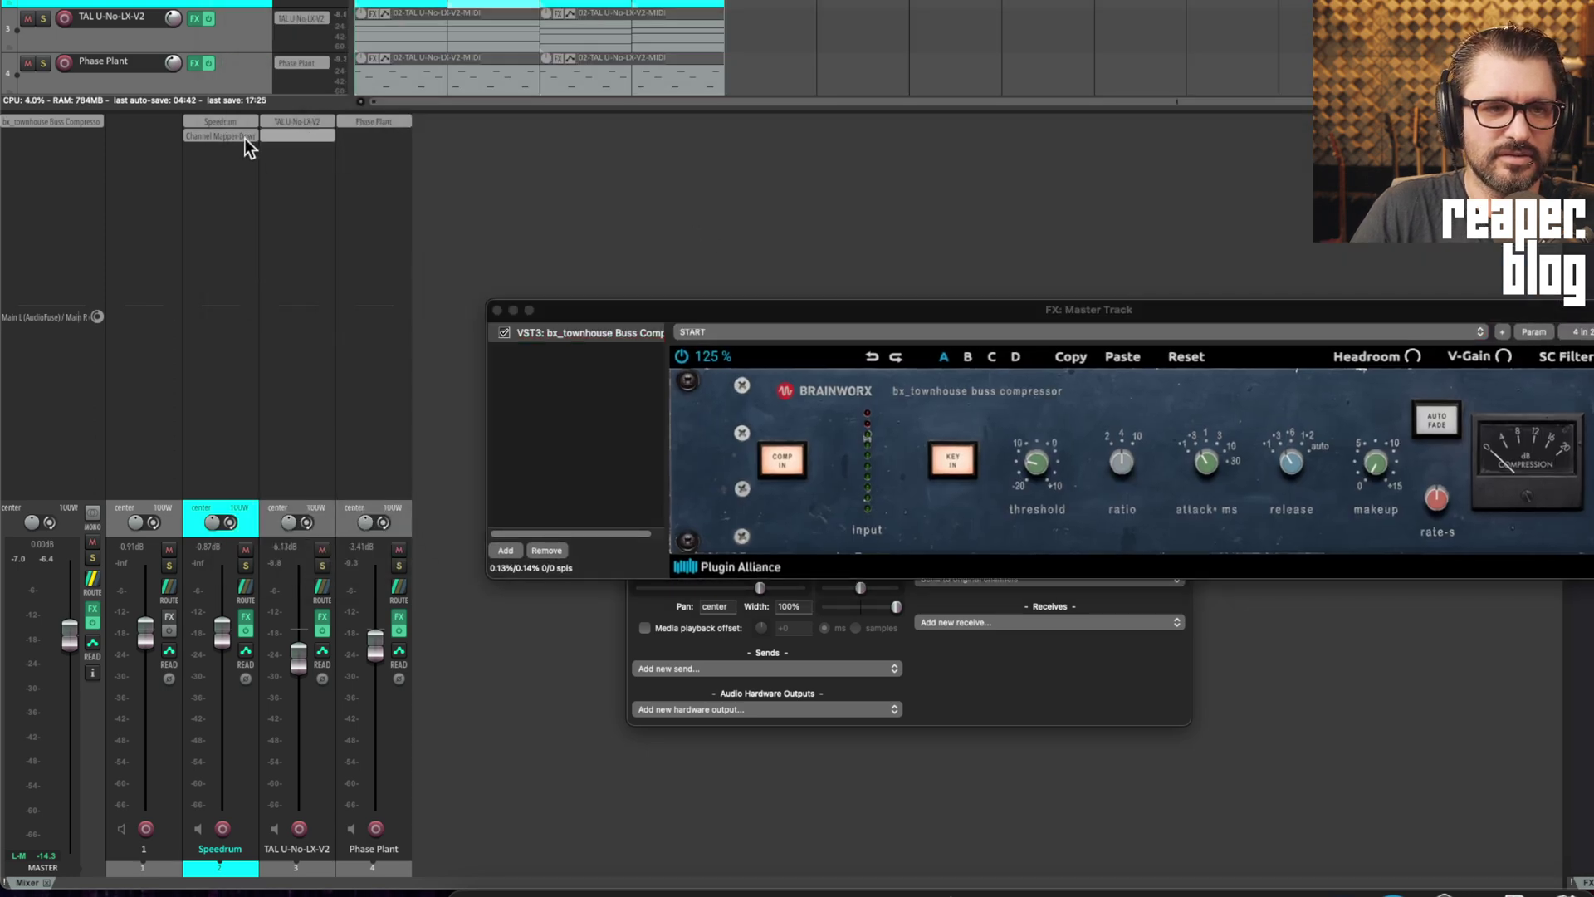
click(221, 137)
drag(920, 238, 788, 207)
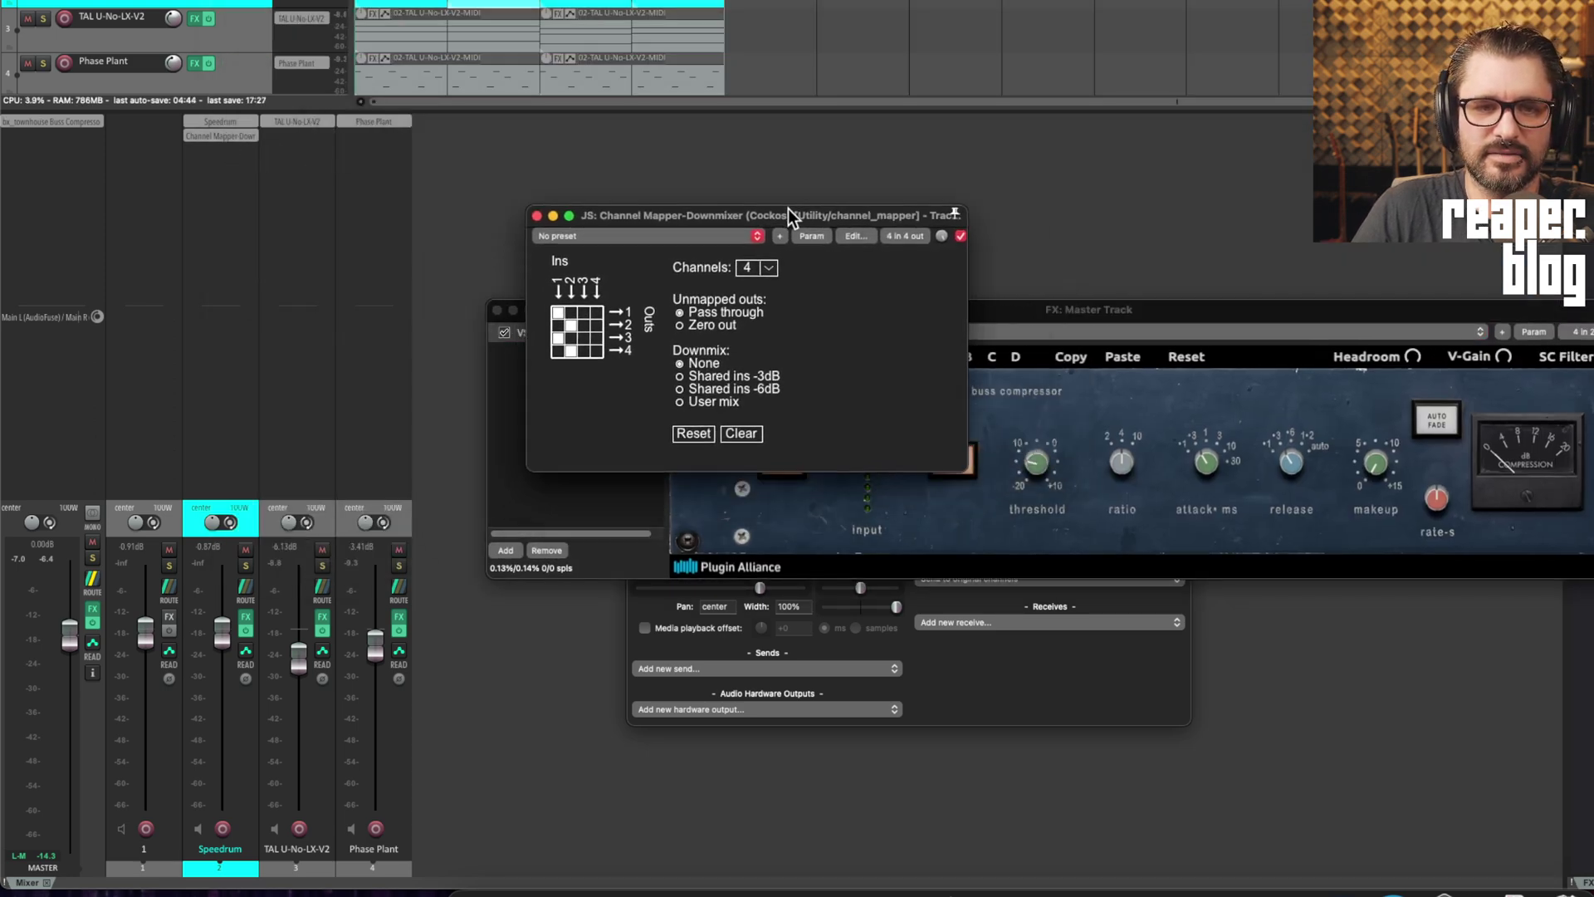